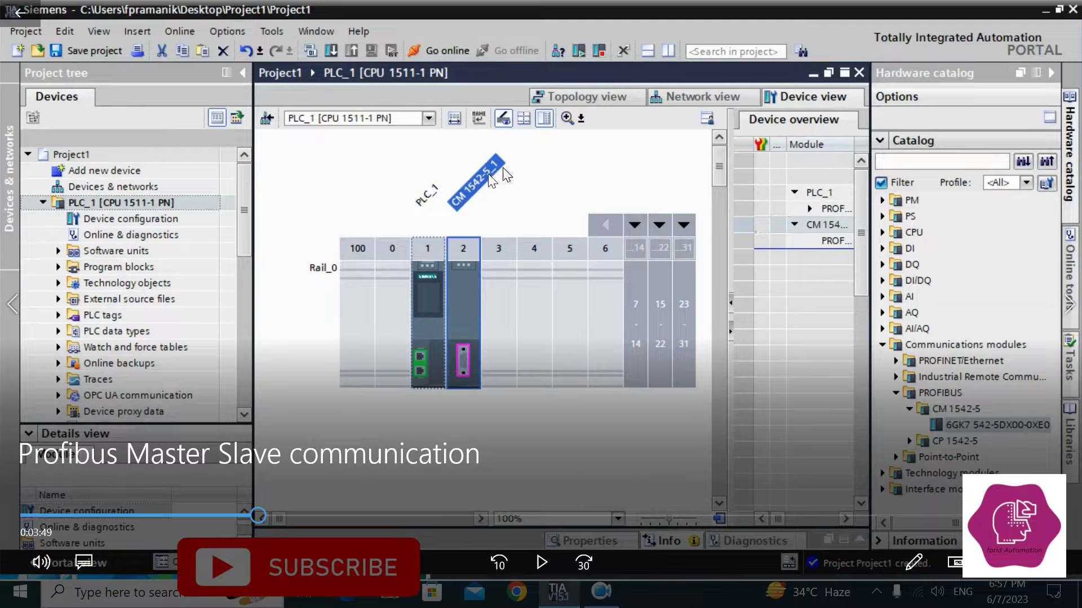
- Skim the tutorial through CM 1542-5 properties, PROFIBUS address and DP master mode, then minimize it
left_click(272, 516)
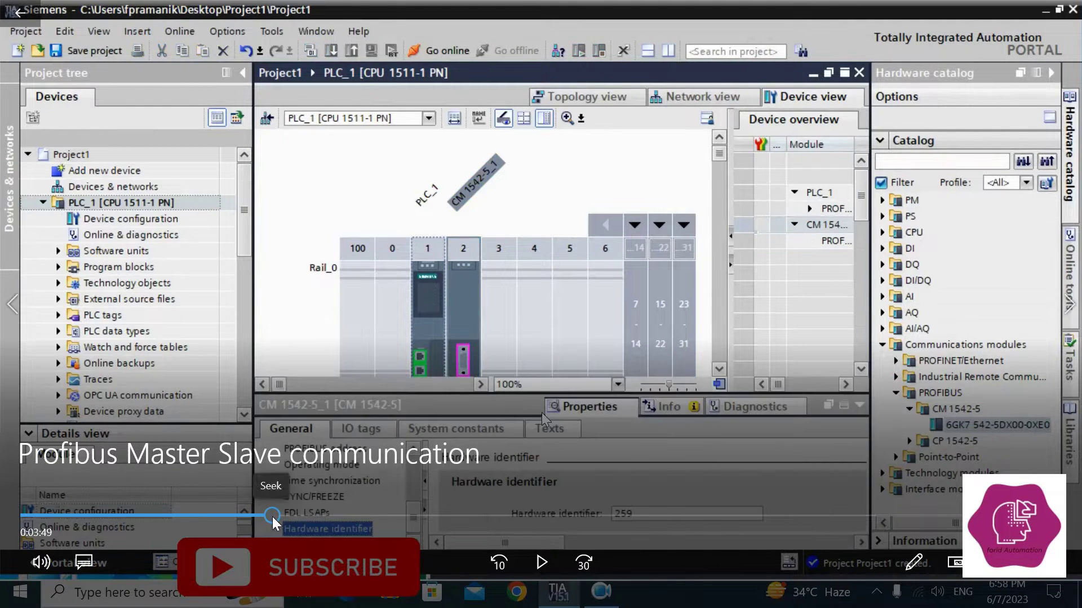
left_click(316, 517)
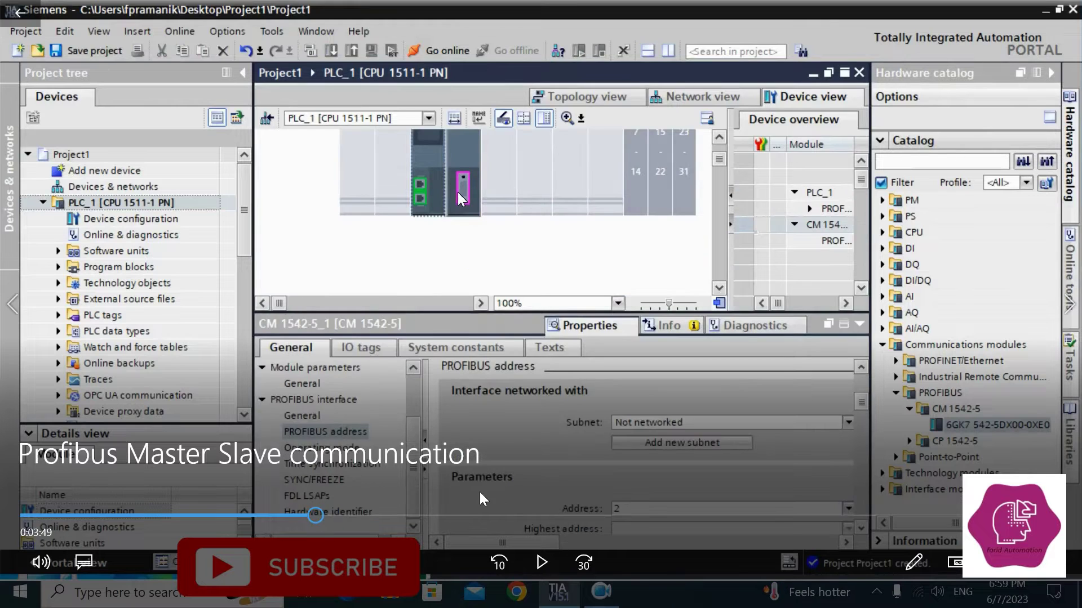
left_click(386, 511)
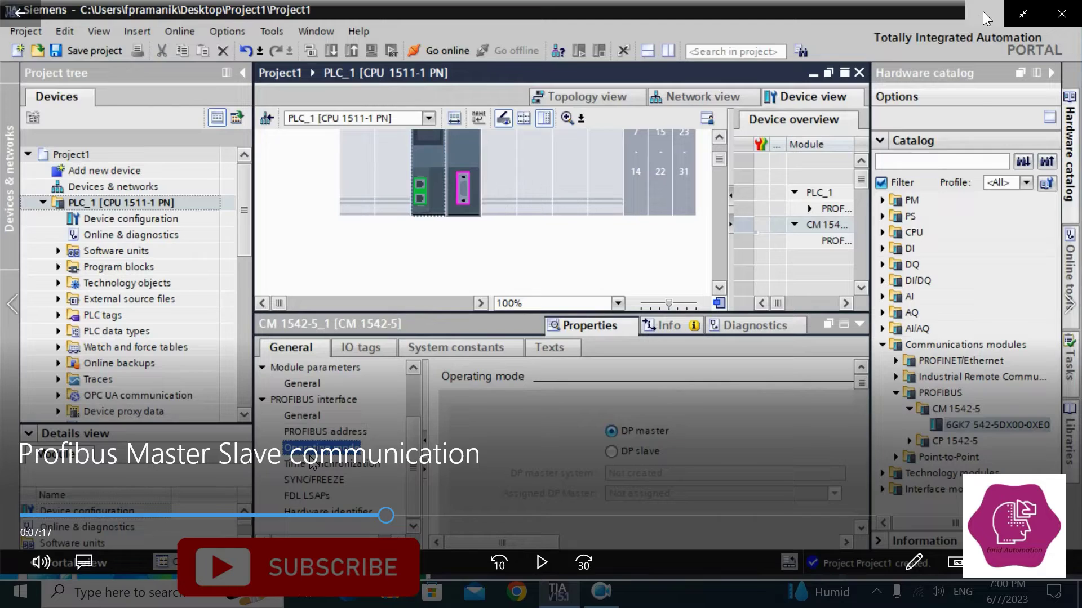
left_click(983, 16)
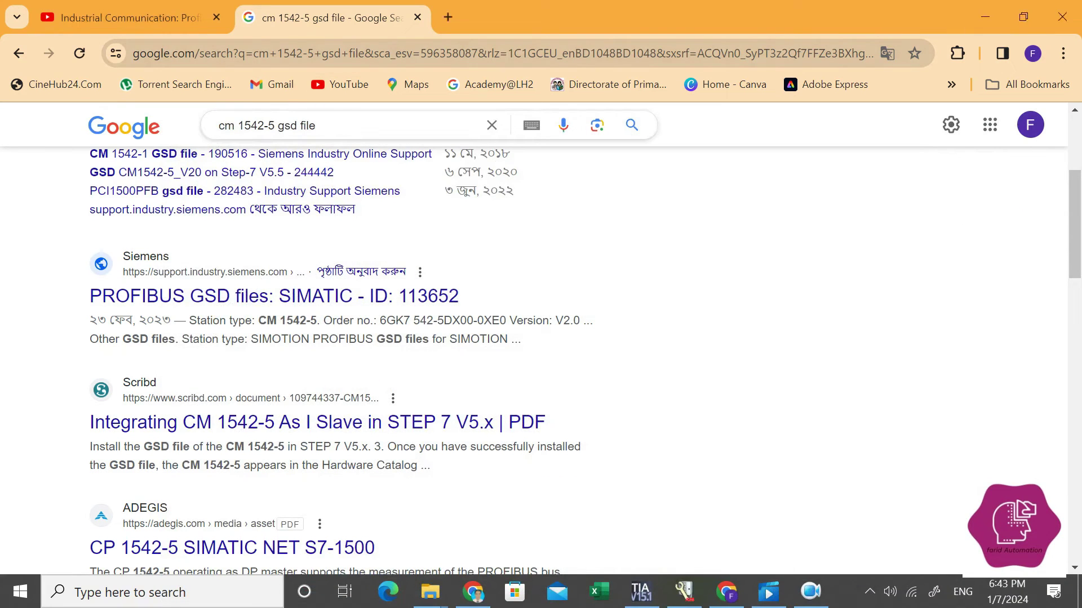
- Rerun the 'cm 1542-5 gsd file' search and open 'PROFIBUS GSD files: SIMATIC - ID: 113652'
left_click(350, 126)
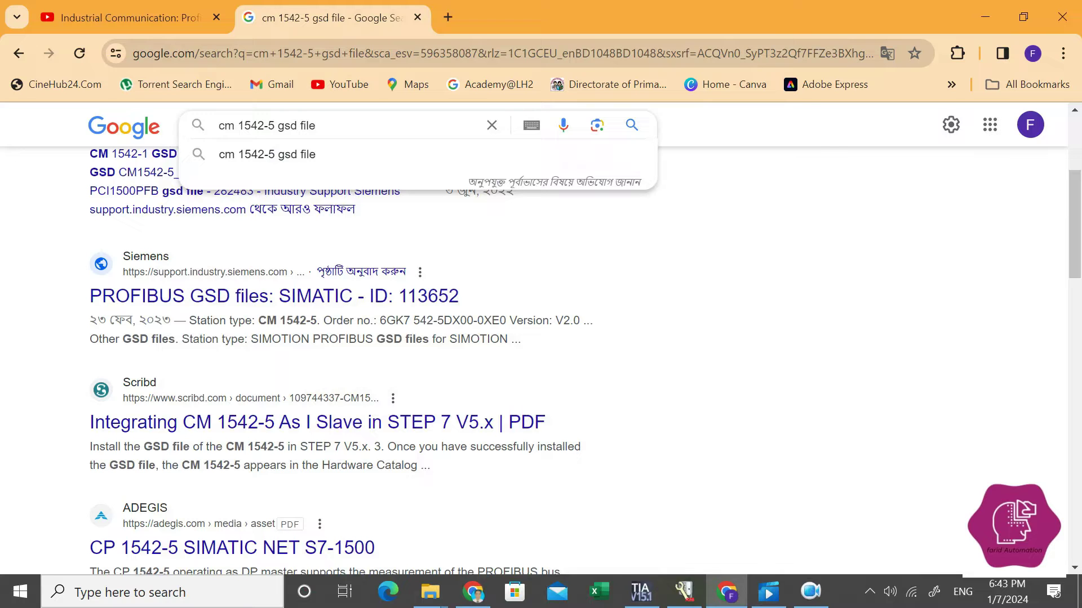
key("Return")
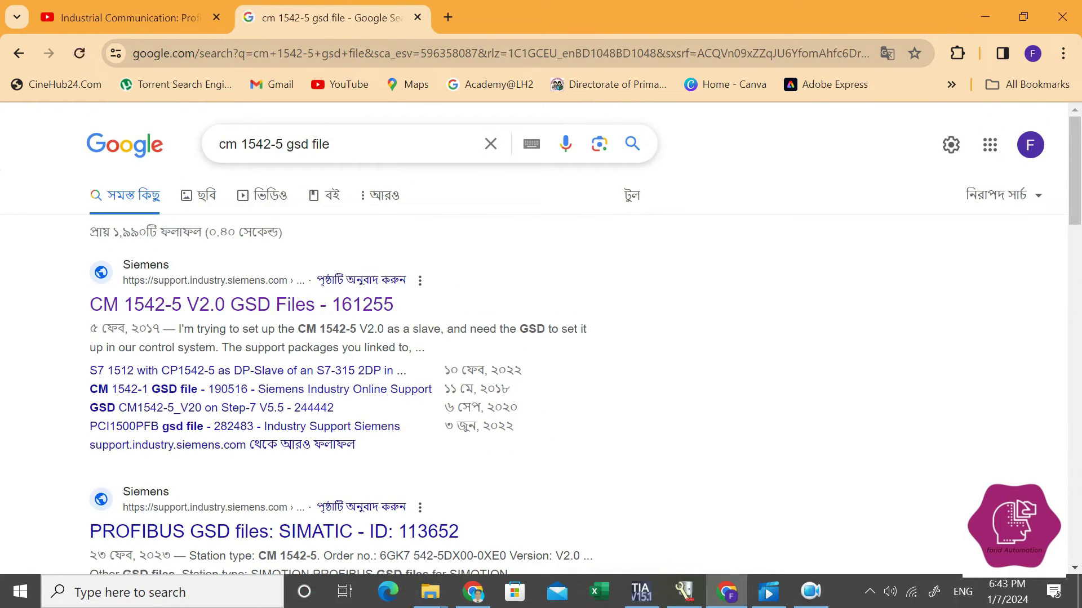
left_click(330, 144)
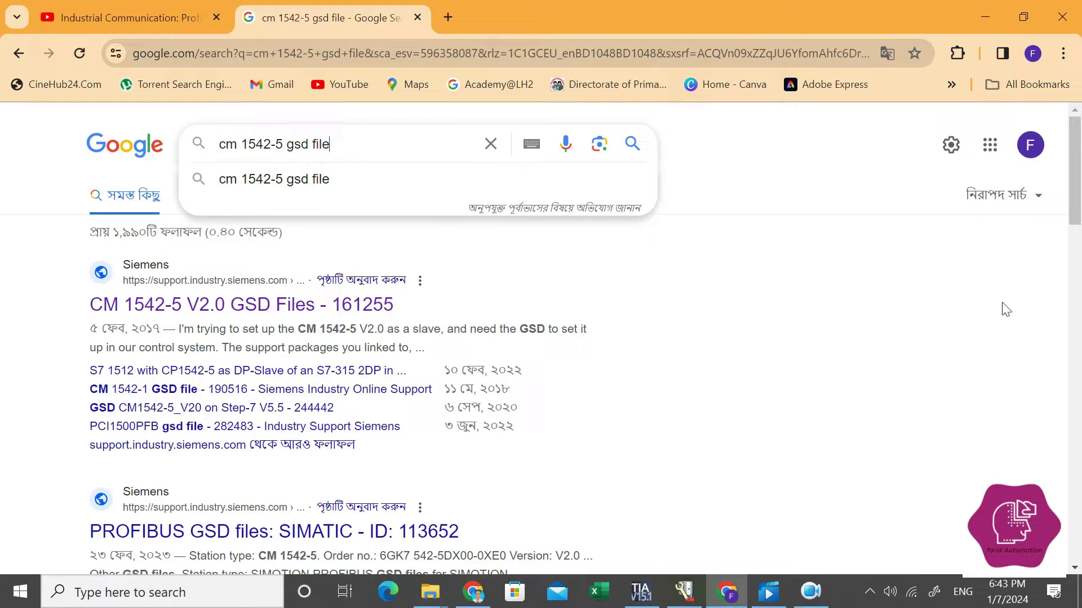
left_click_drag(1076, 194, 1076, 208)
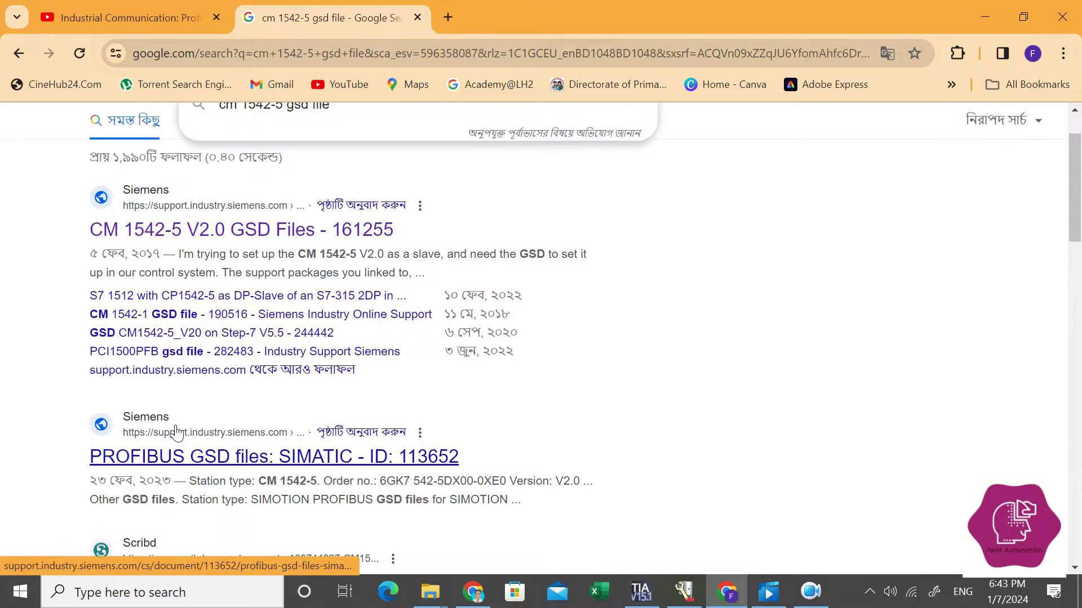
left_click(196, 458)
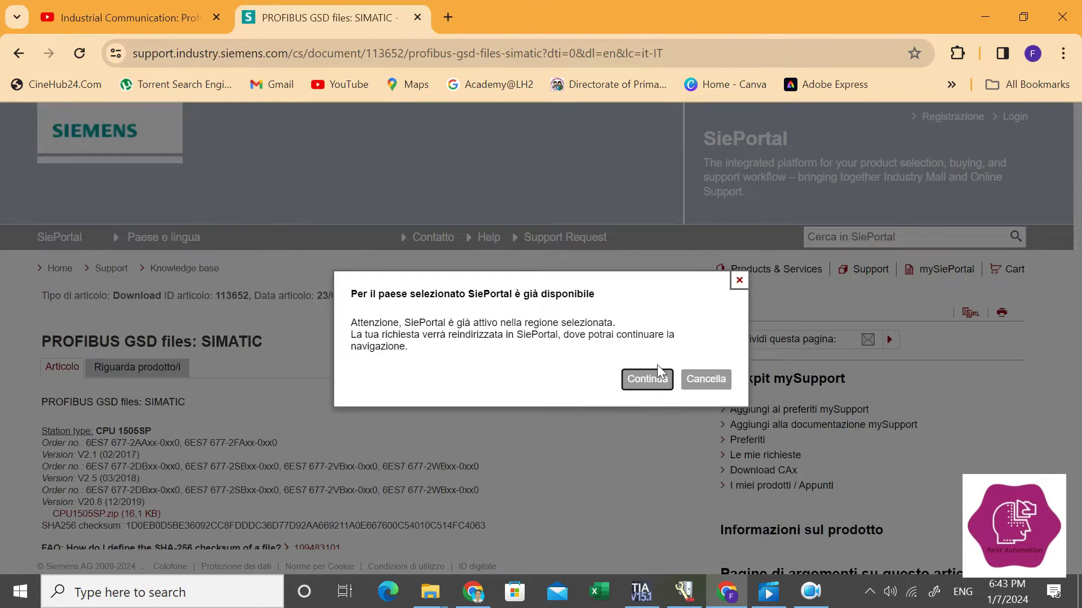
- Accept the SiePortal redirect with Continua and scroll to the CM 1542-5 downloads under Communication modules
left_click(655, 381)
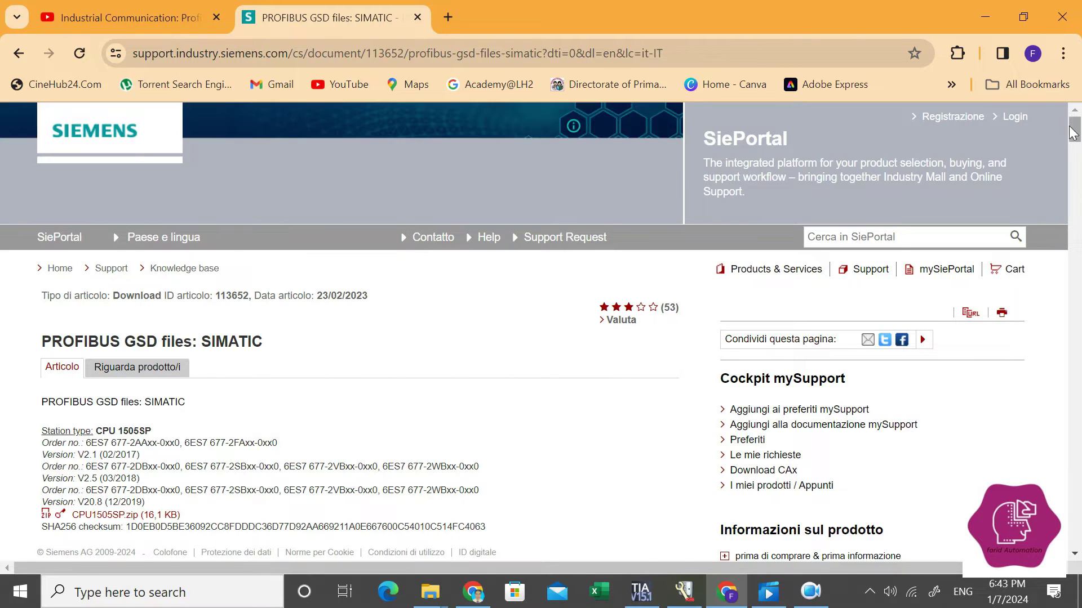
left_click_drag(1075, 131, 1062, 243)
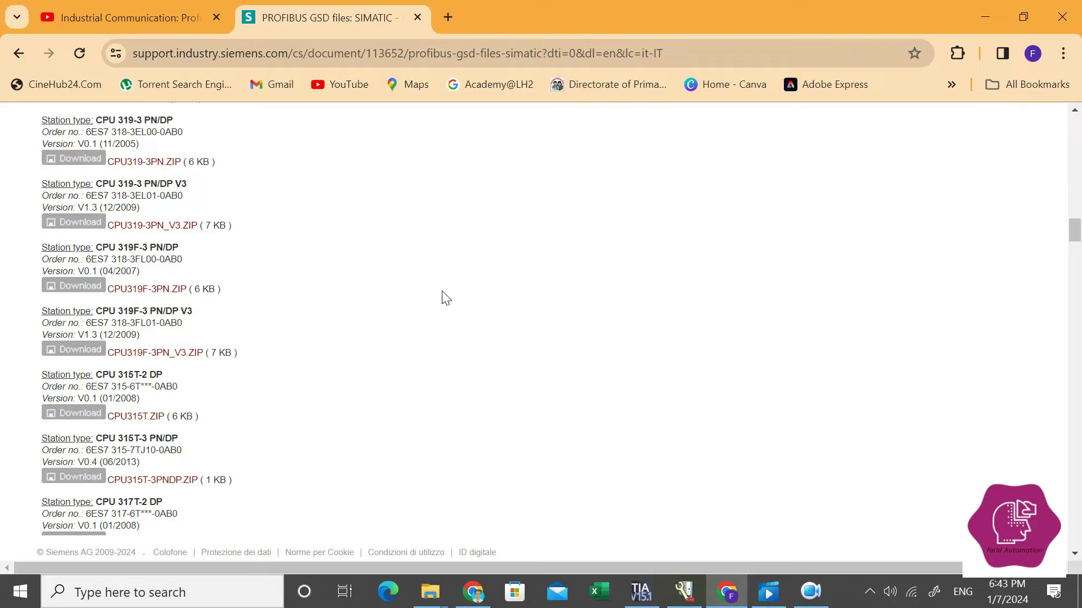
left_click_drag(1076, 234, 1077, 404)
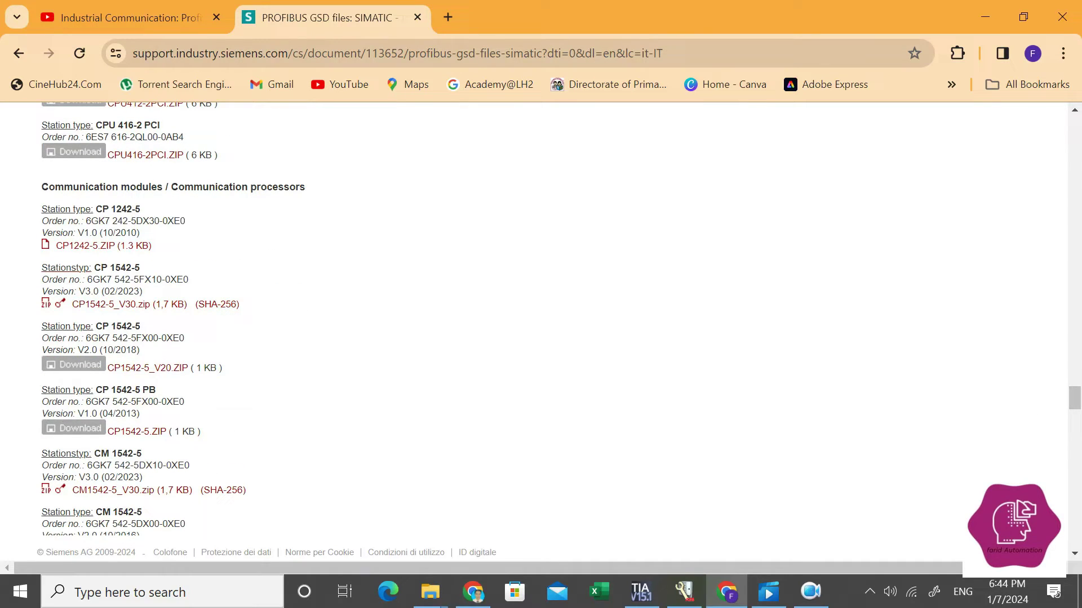
left_click_drag(94, 454, 145, 456)
scroll(138, 483, "down", 2)
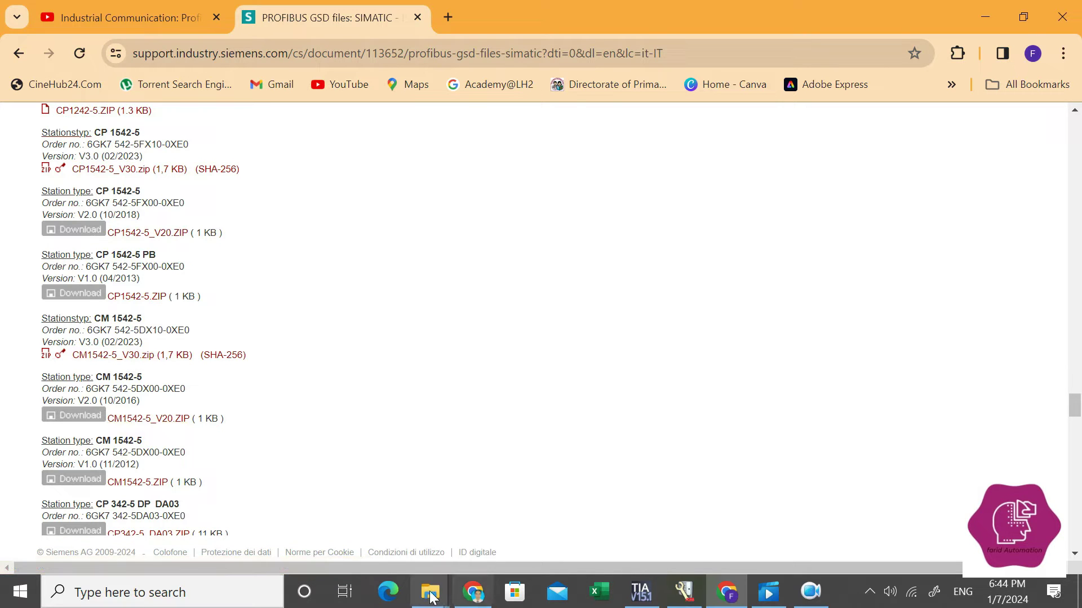
- Locate si0181AC.gsd in Downloads > CM1542-5_V30 > CM1542-5_V30, then switch to Control Builder
mouse_move(427, 596)
left_click(405, 505)
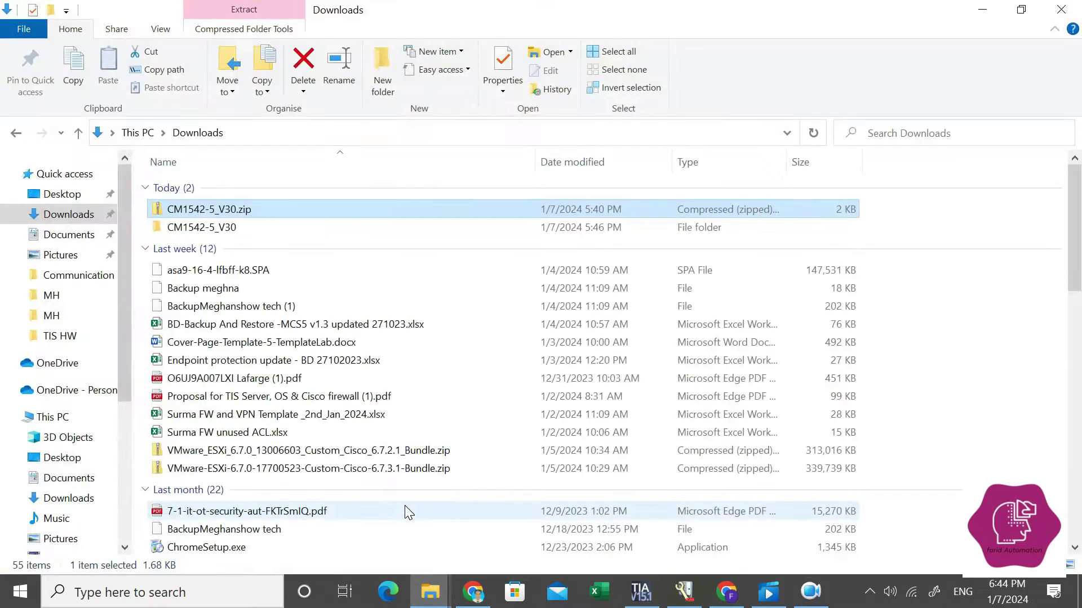
right_click(261, 211)
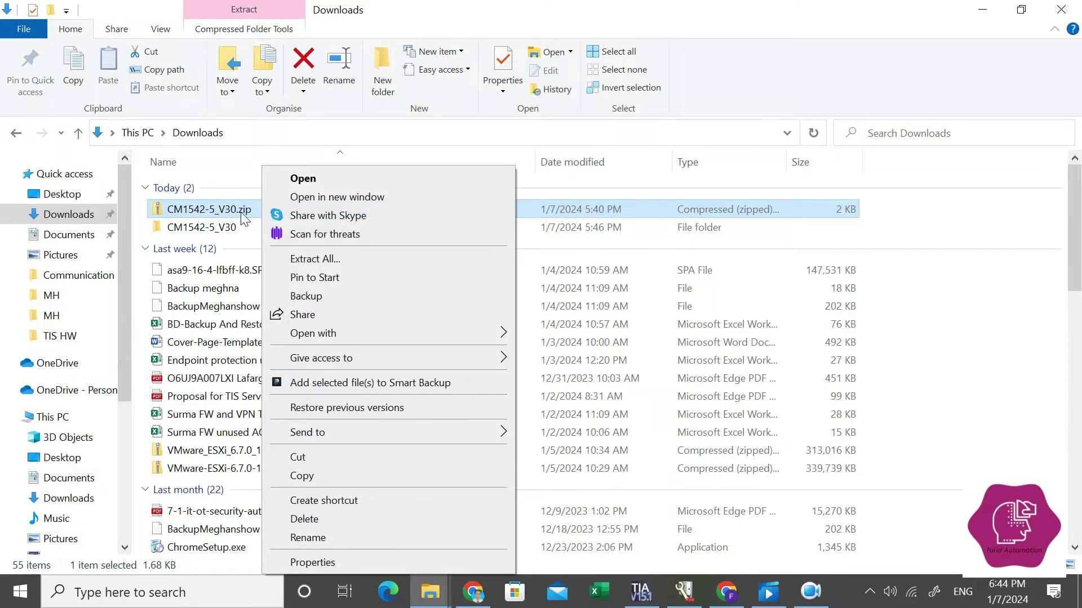
left_click(217, 227)
double_click(217, 227)
double_click(225, 188)
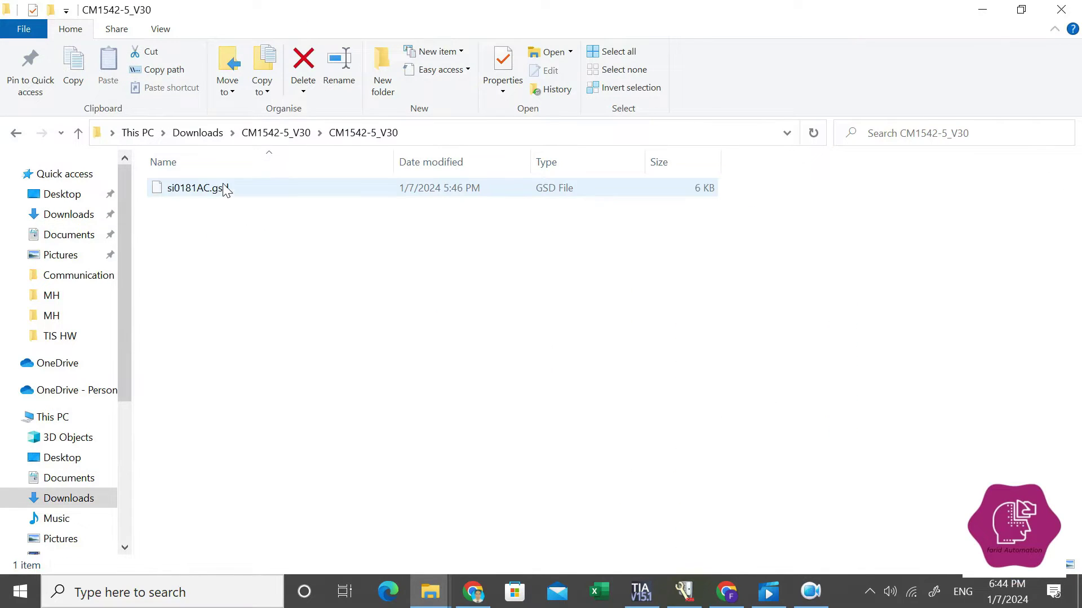
left_click(273, 196)
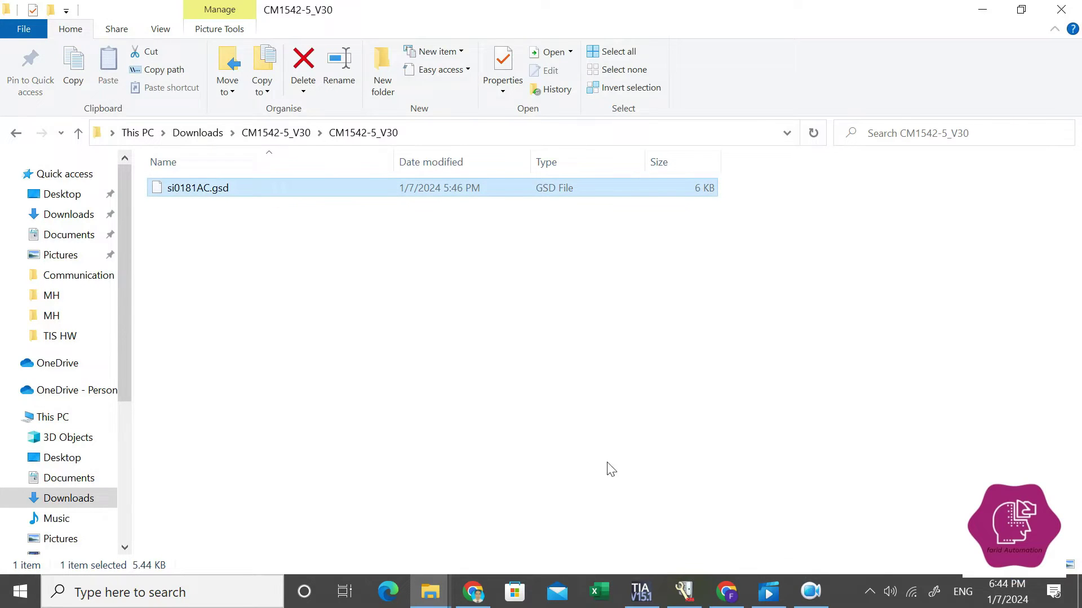
left_click(684, 592)
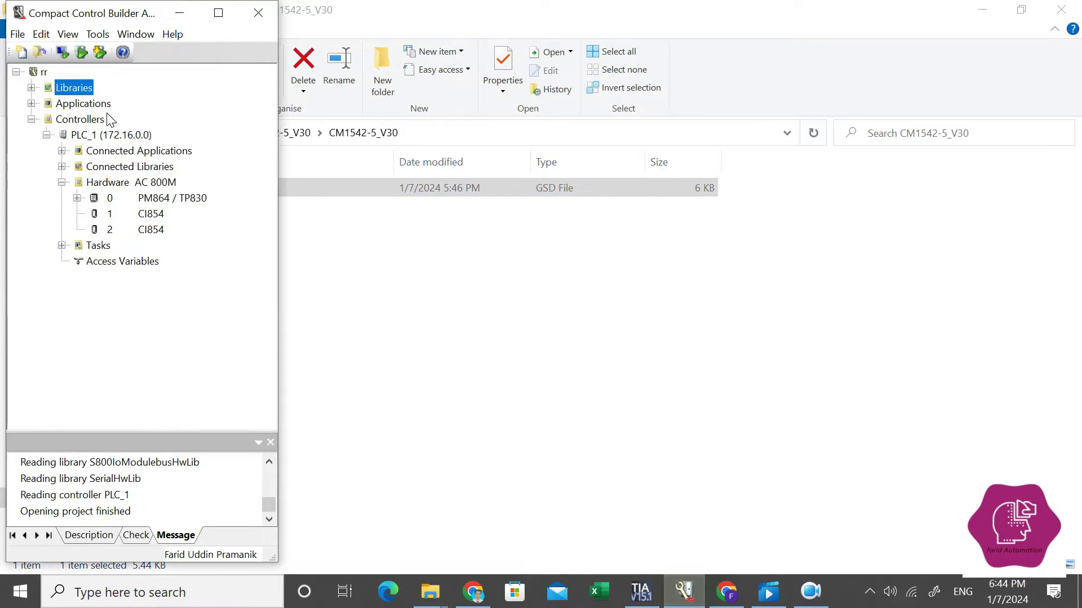
- Start a new project named 'Master-Slave Comm', which is rejected as an invalid file name
left_click(21, 52)
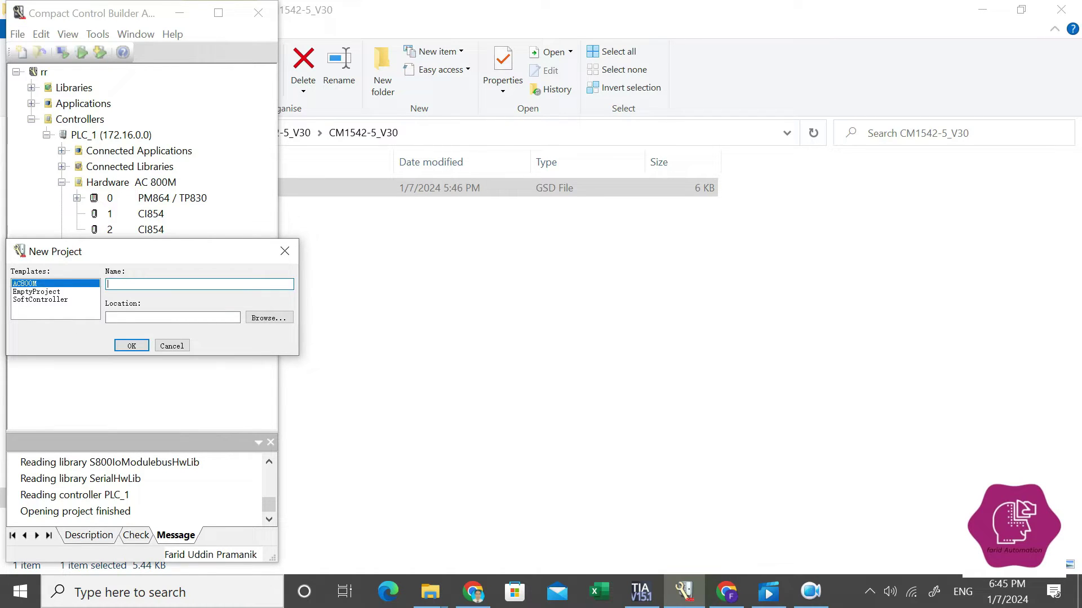
type("Master")
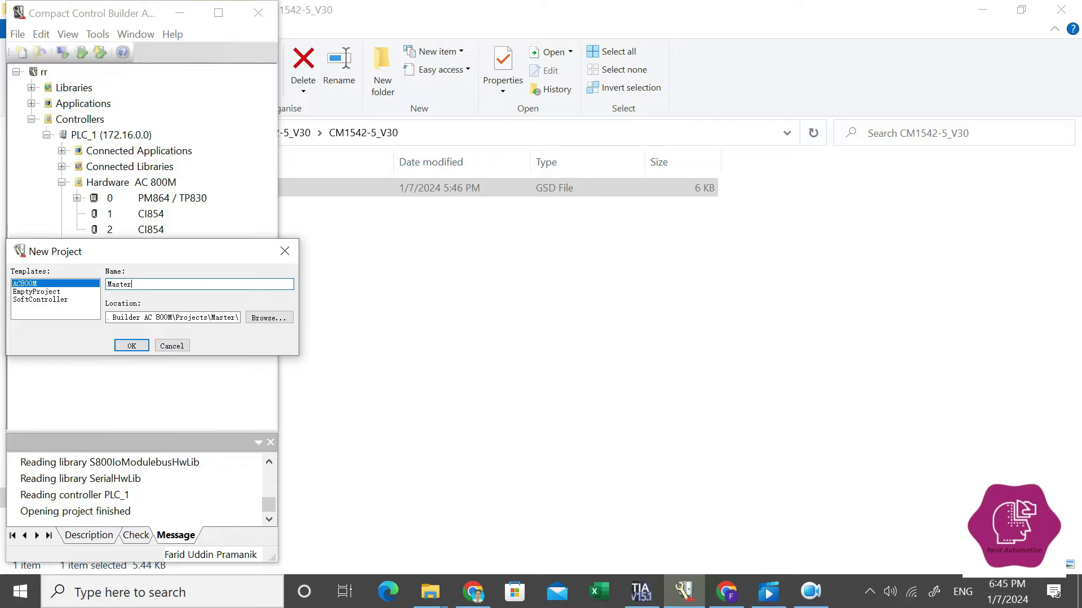
type("-Slave Com")
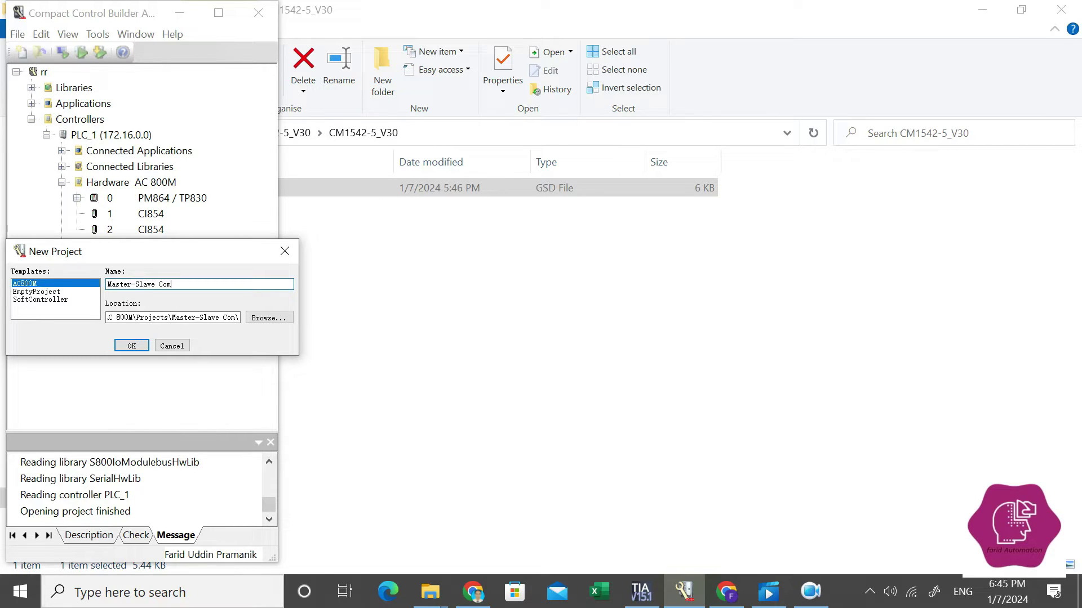
type("m")
left_click(131, 346)
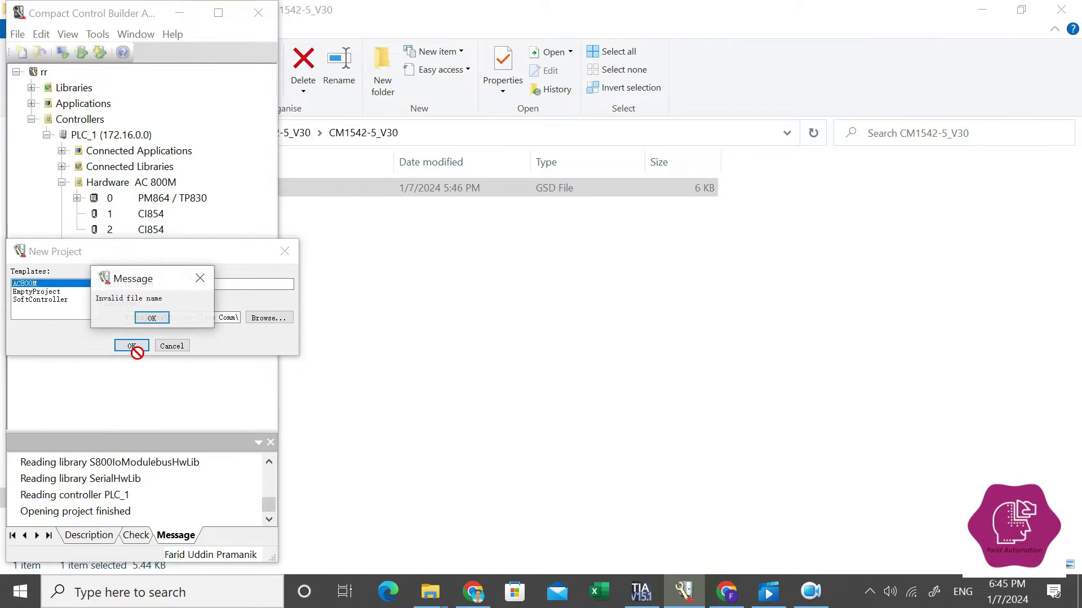
left_click(159, 320)
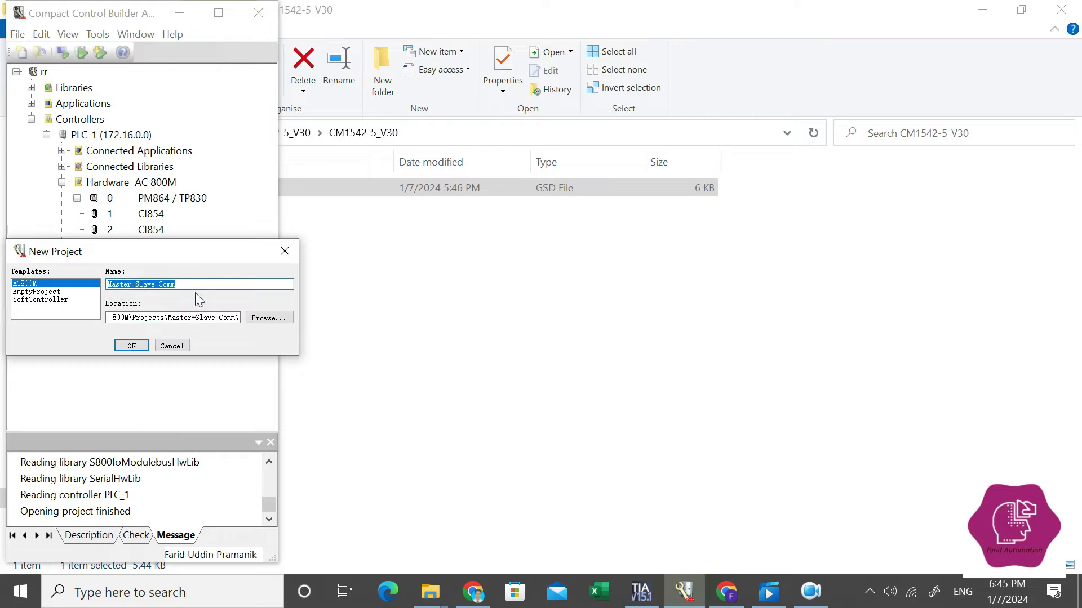
- Shorten the name to Master-Slave, then replace the dash with an underscore to create Master_Slave
key("End")
key("BackSpace")
key("BackSpace")
key("BackSpace")
key("BackSpace")
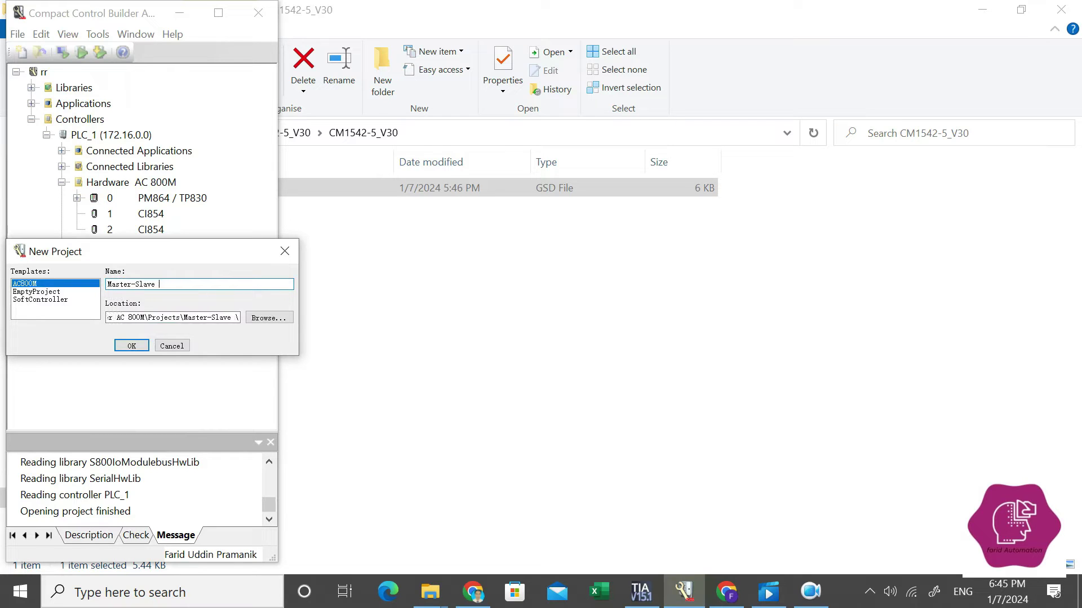
key("BackSpace")
key("BackSpace")
type("e")
left_click(131, 345)
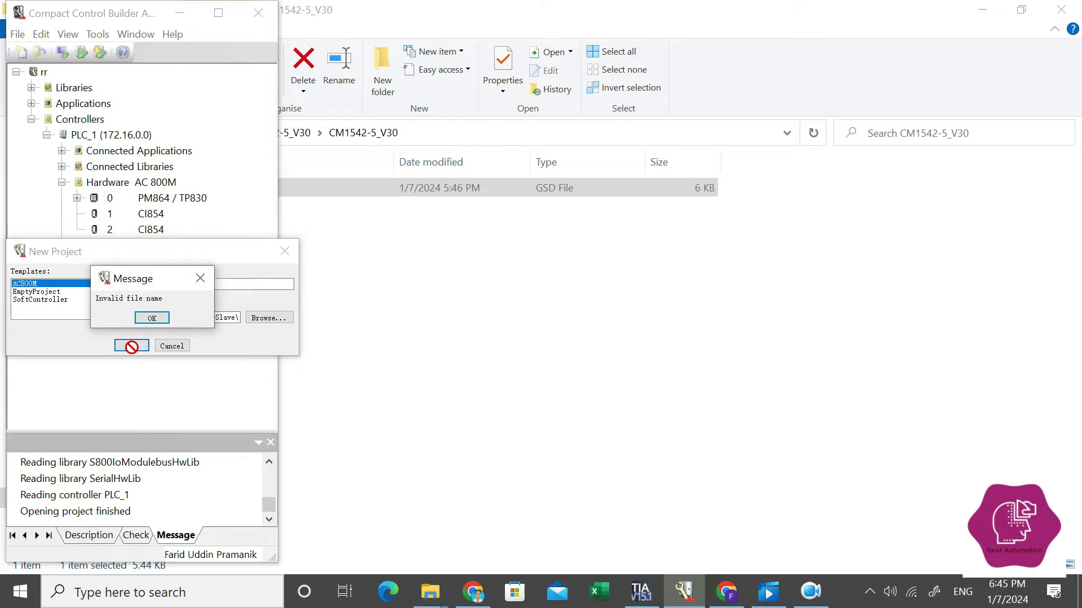
left_click(151, 318)
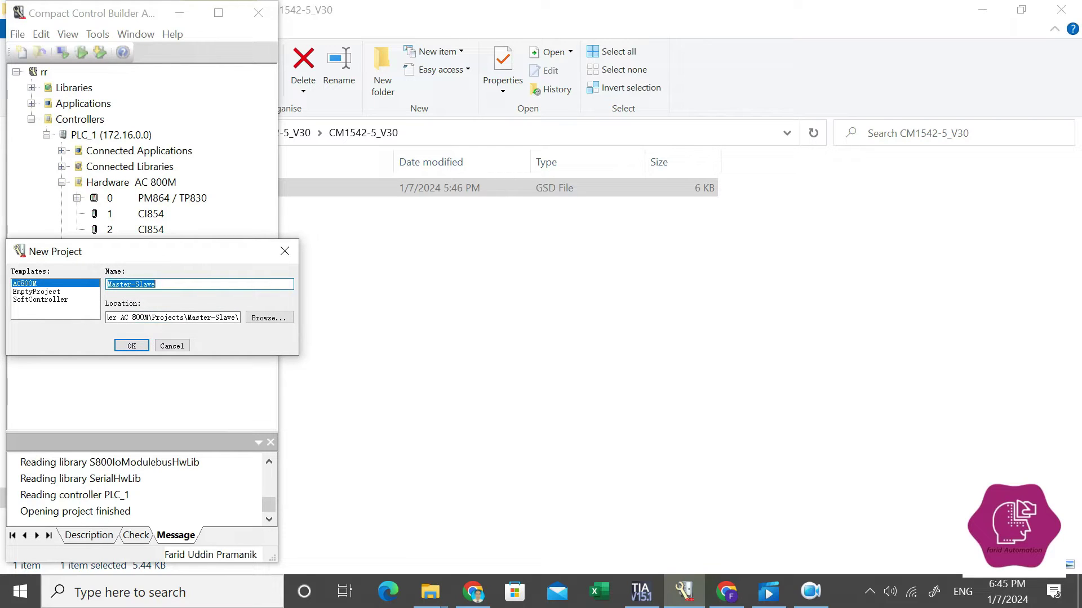
left_click(132, 285)
key("Delete")
type("_")
left_click(131, 345)
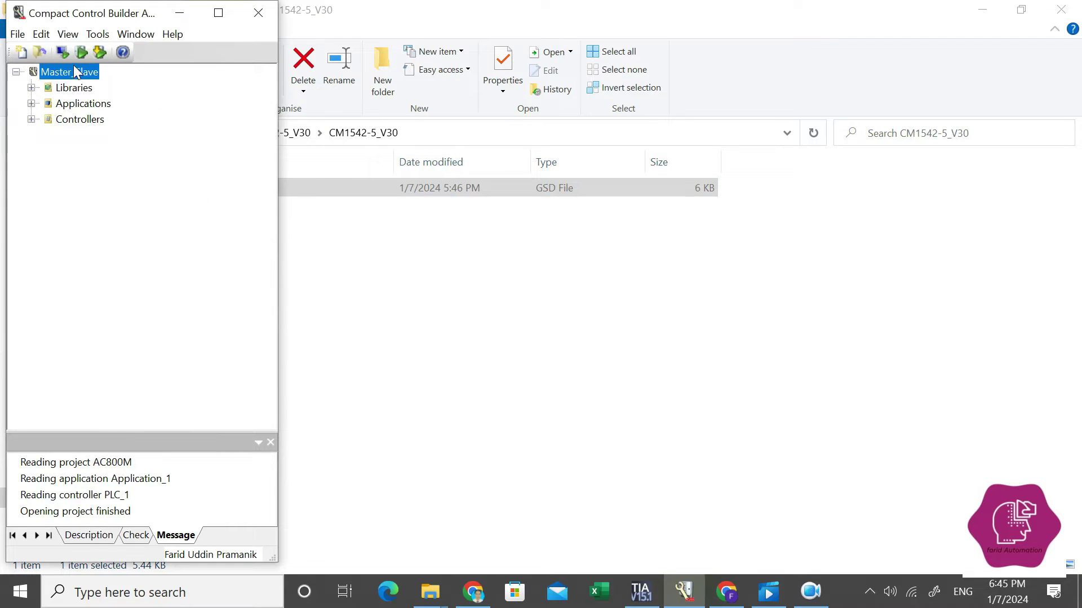
- Expand Controllers > PLC_1 > Hardware AC 800M and inspect the PM860 / TP830 unit
left_click(31, 119)
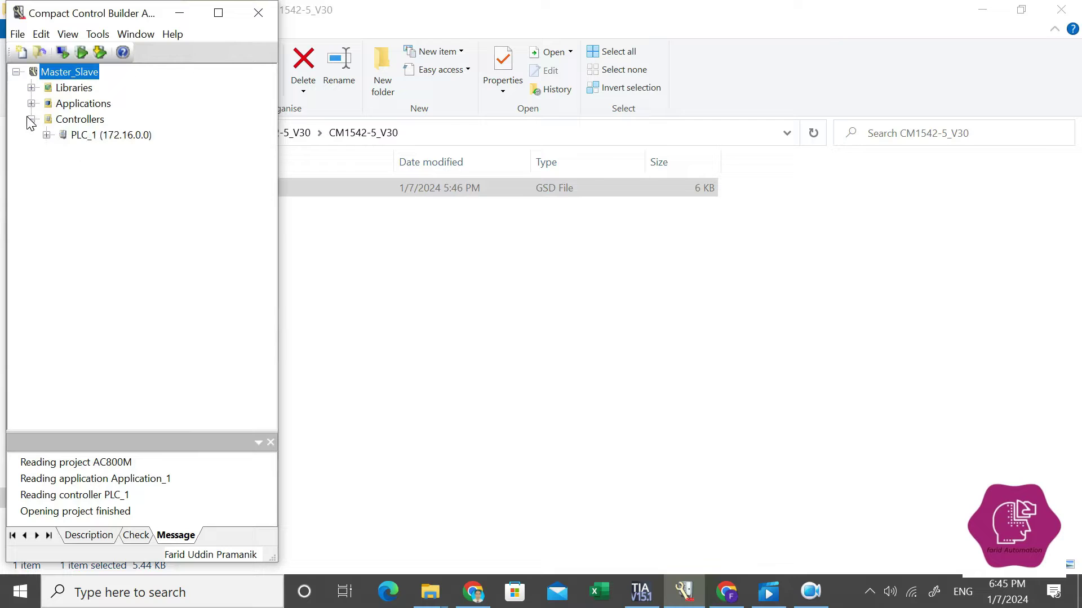
left_click(47, 136)
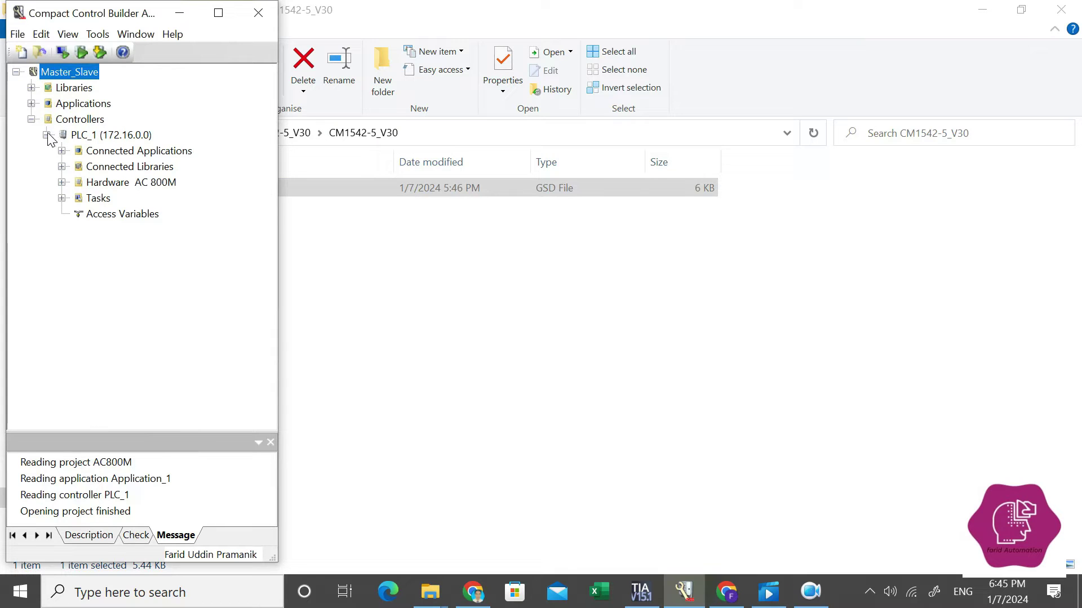
left_click(62, 182)
left_click(160, 200)
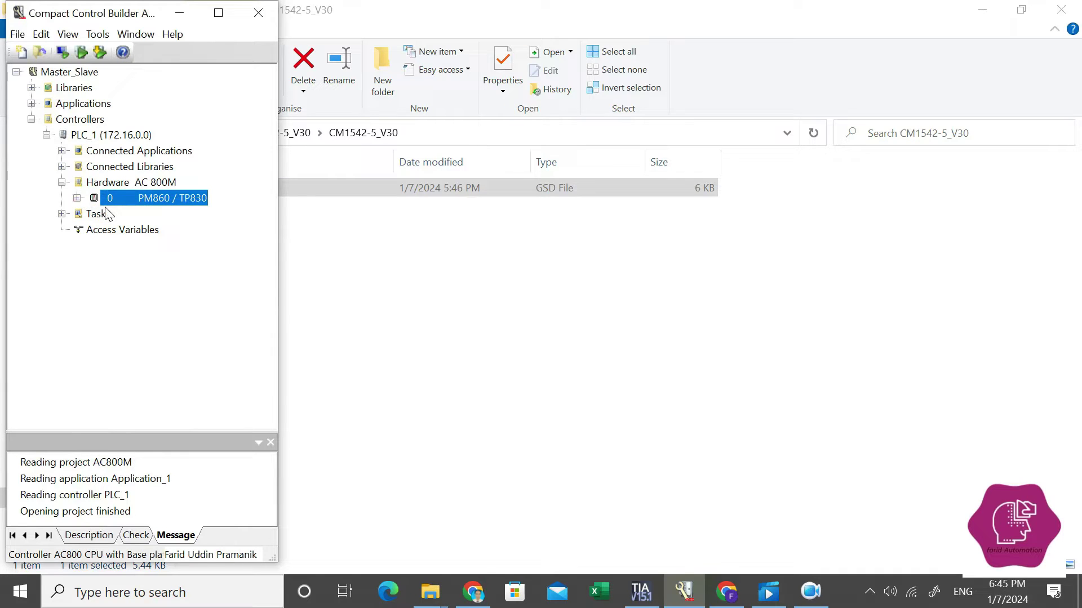
left_click(77, 198)
left_click(77, 198)
left_click(77, 198)
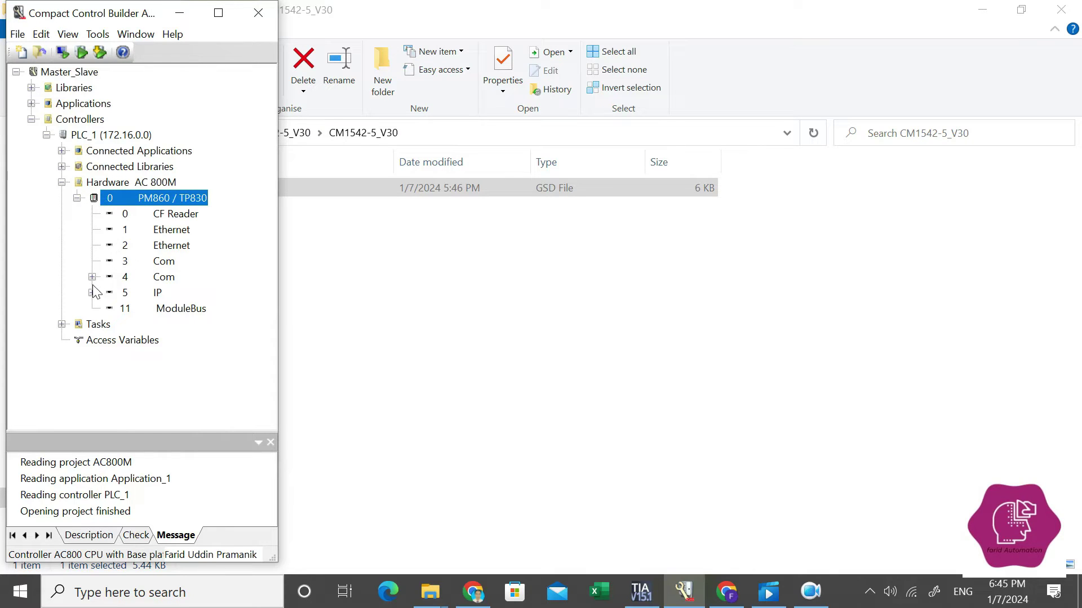
left_click(77, 198)
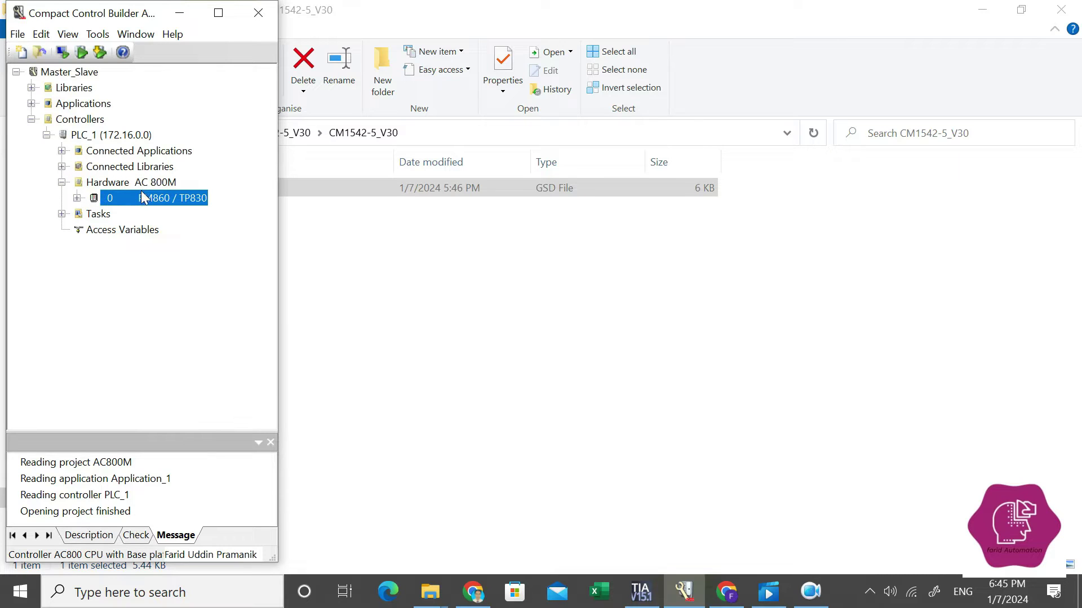
- Bring up the context menu of the Hardware AC 800M node
left_click(132, 186)
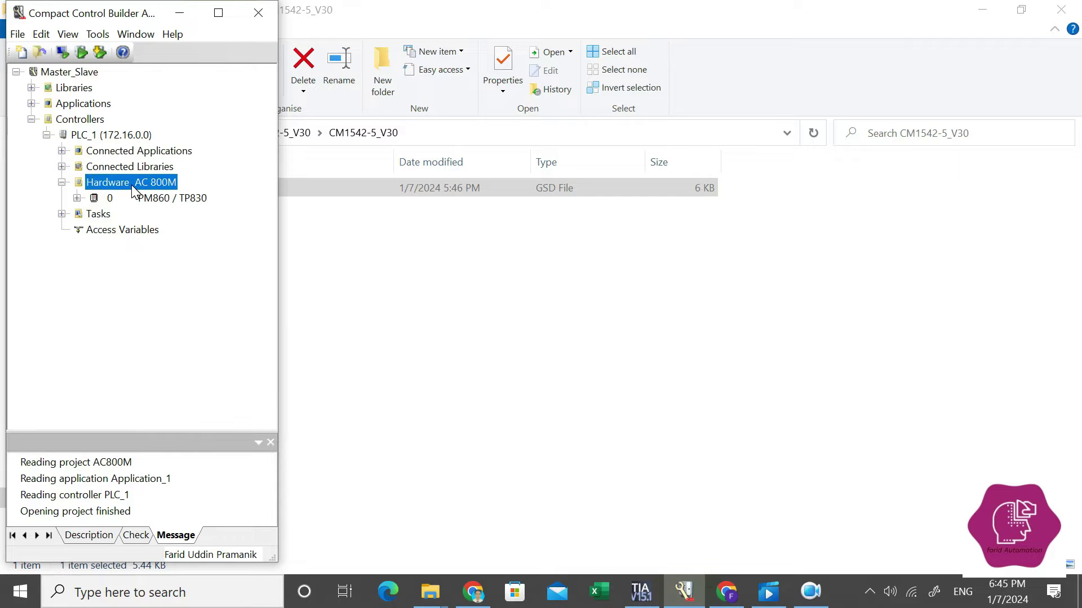
right_click(130, 185)
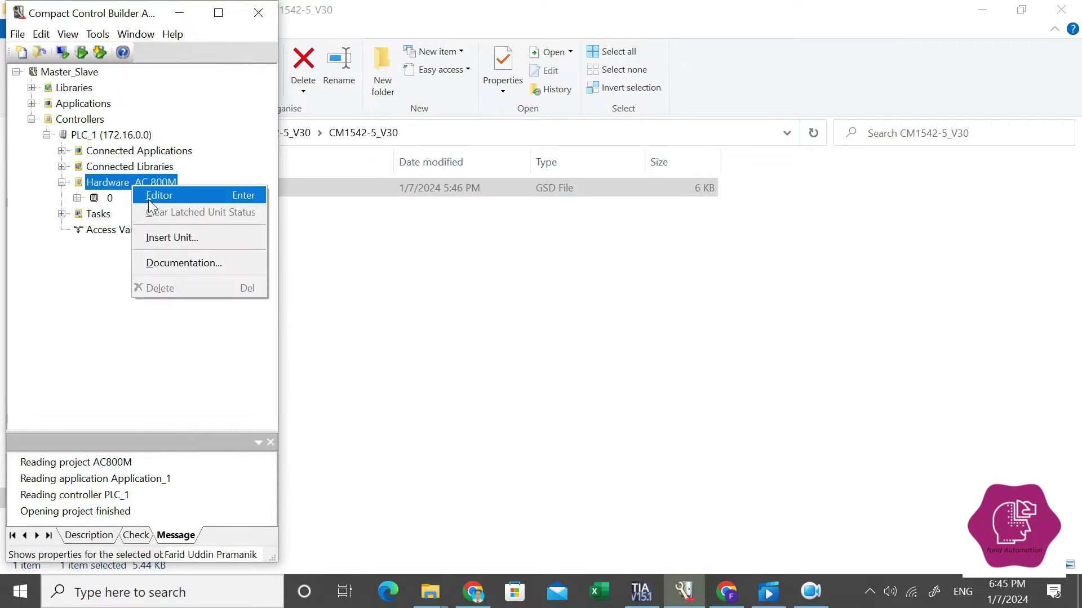
left_click(91, 304)
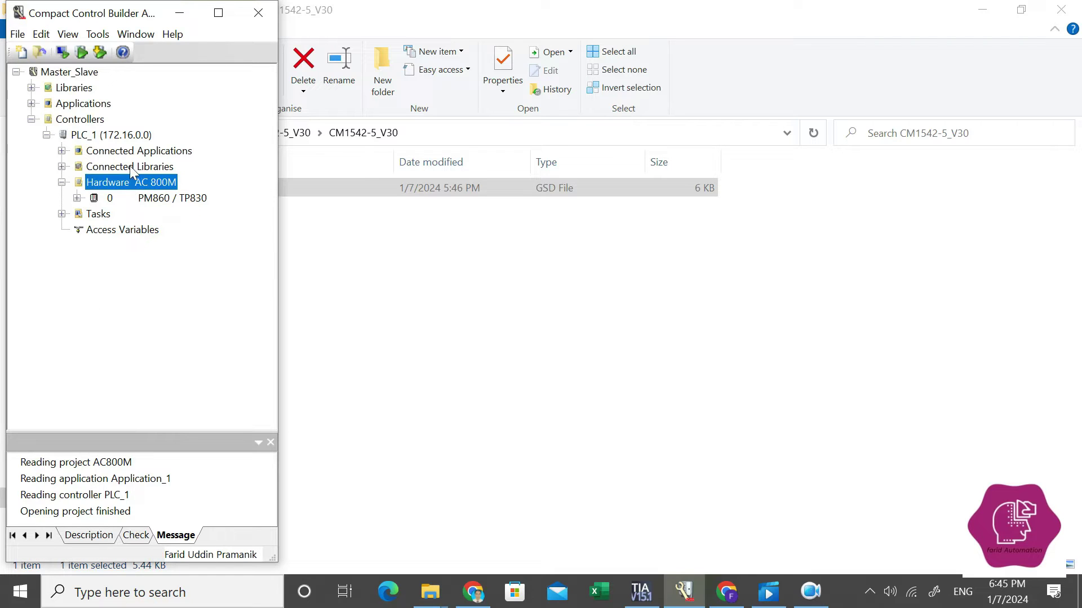
right_click(121, 187)
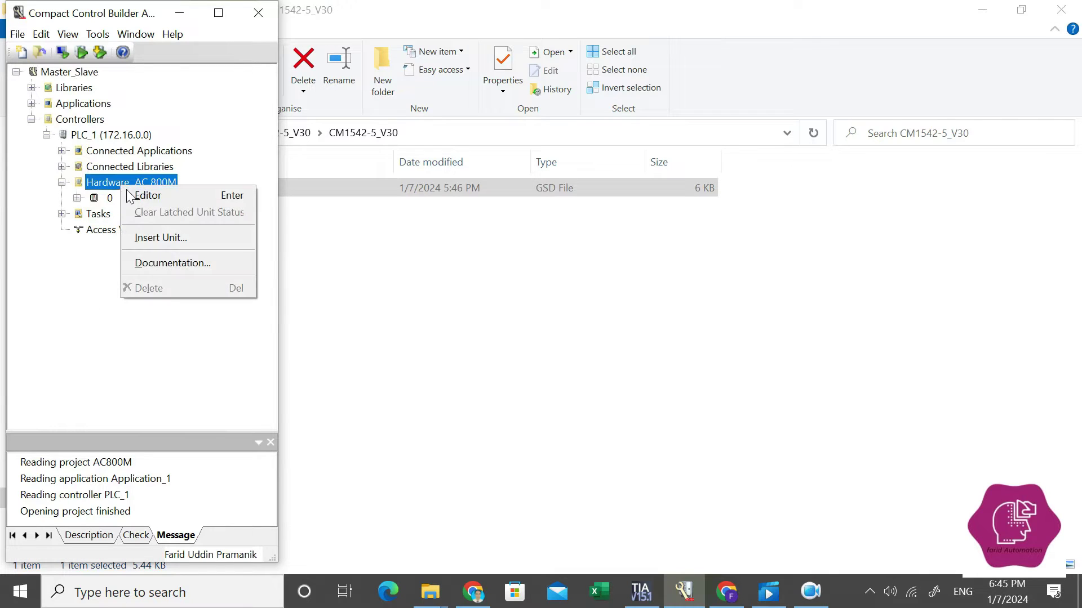
- Insert CI854 units from CI854PROFIBUSHwLib, agreeing to connect the PROFIBUS library
left_click(174, 240)
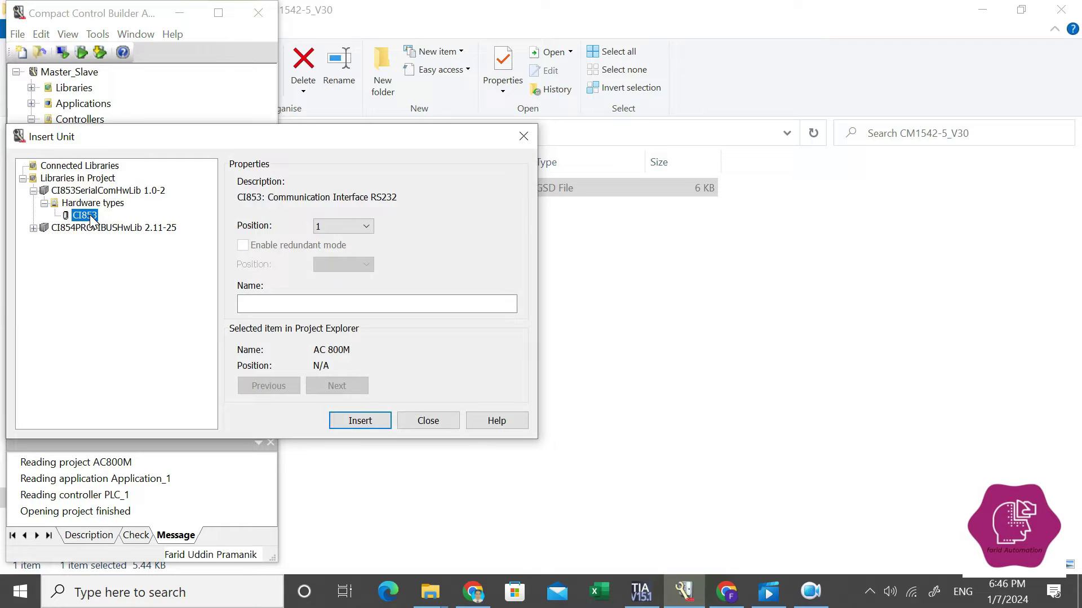
left_click(33, 227)
left_click(45, 241)
left_click(85, 254)
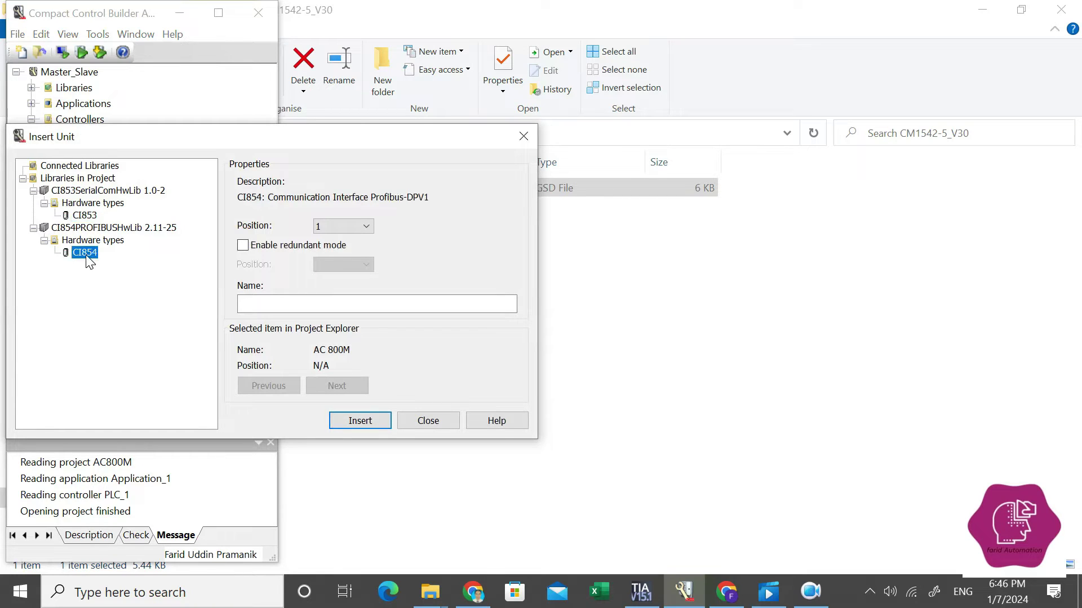
left_click(372, 421)
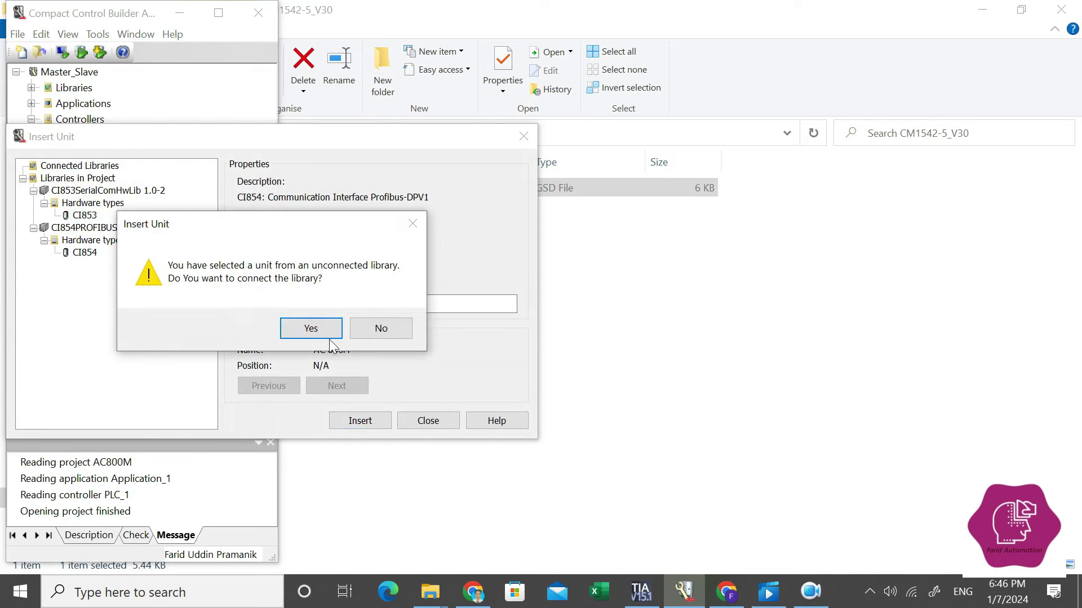
left_click(311, 329)
left_click(434, 421)
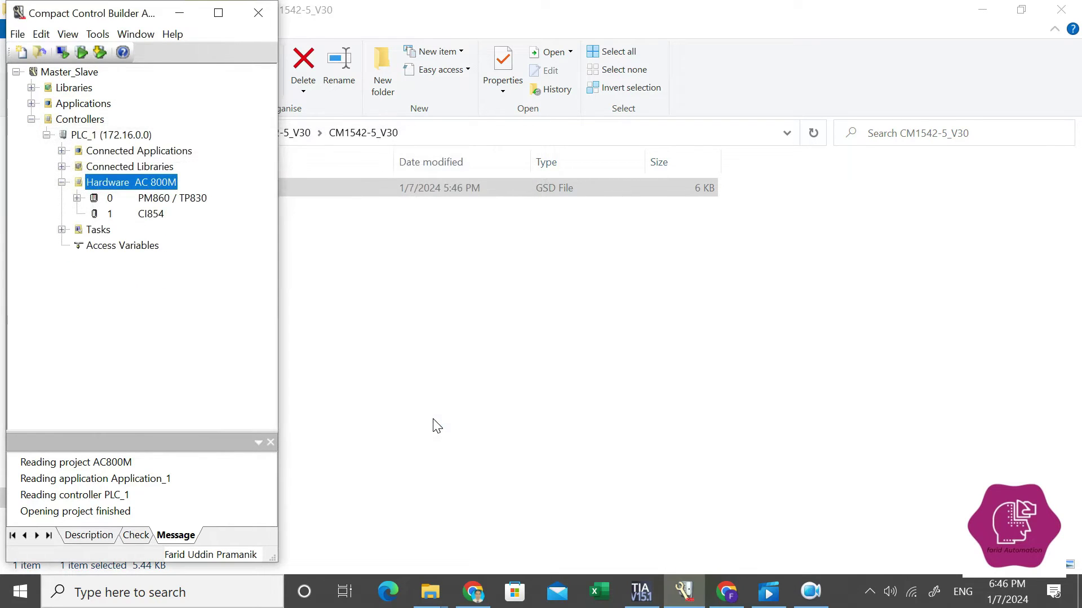
- Insert another CI854 unit so CI854s occupy positions 1, 2 and 3
left_click(137, 212)
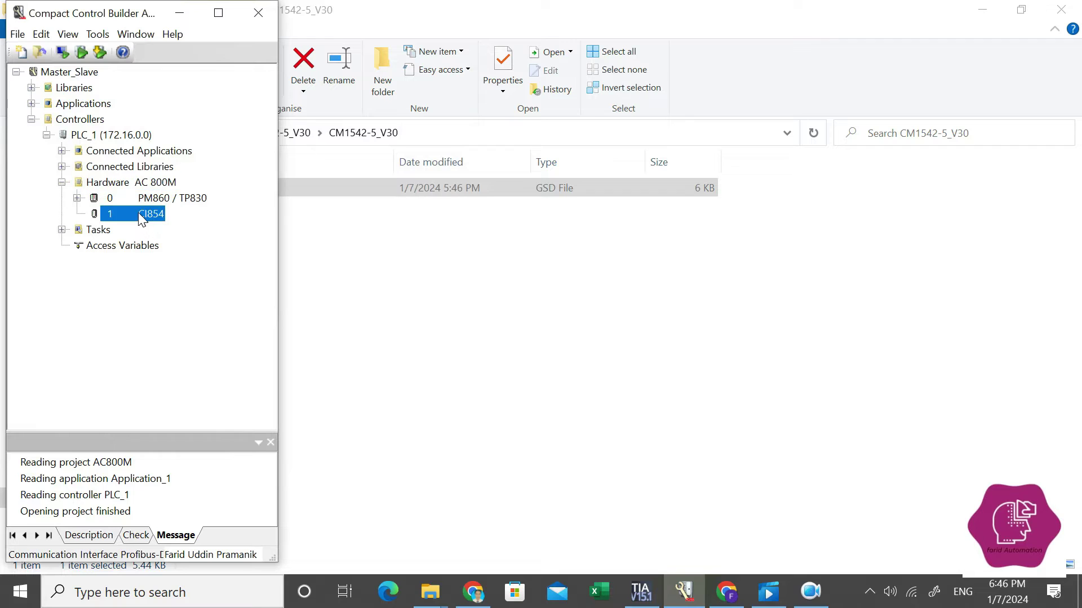
left_click(117, 180)
right_click(117, 179)
left_click(163, 228)
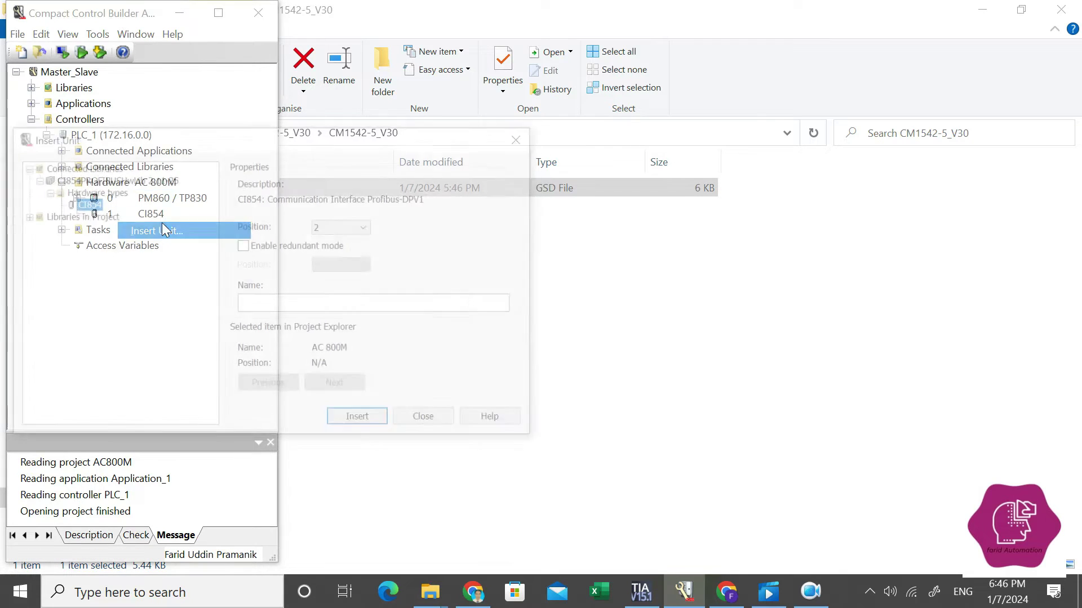
left_click(358, 421)
left_click(428, 427)
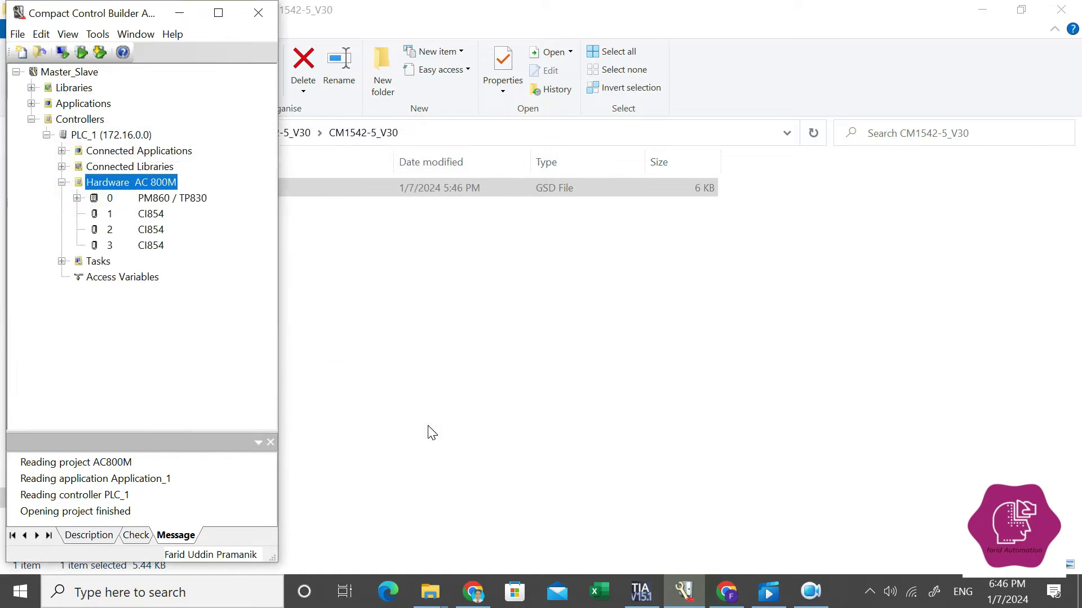
left_click(129, 216)
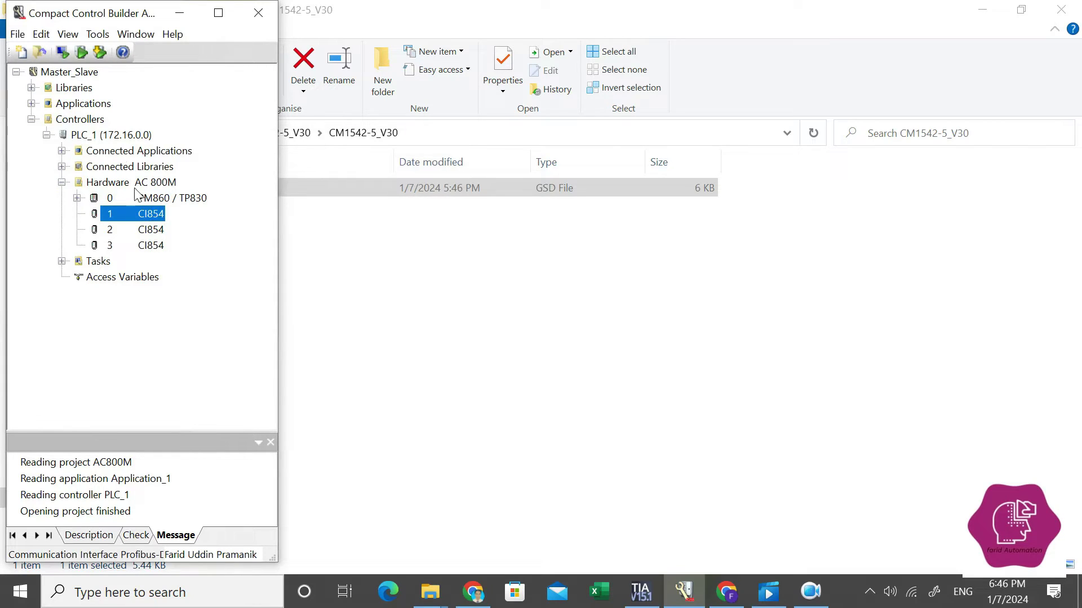
right_click(135, 215)
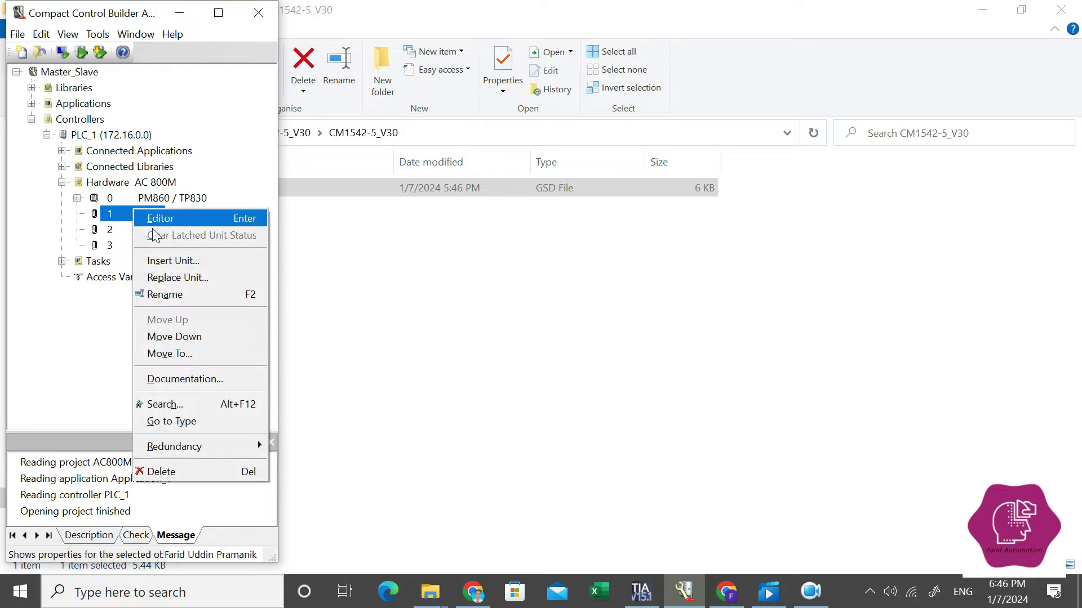
left_click(164, 263)
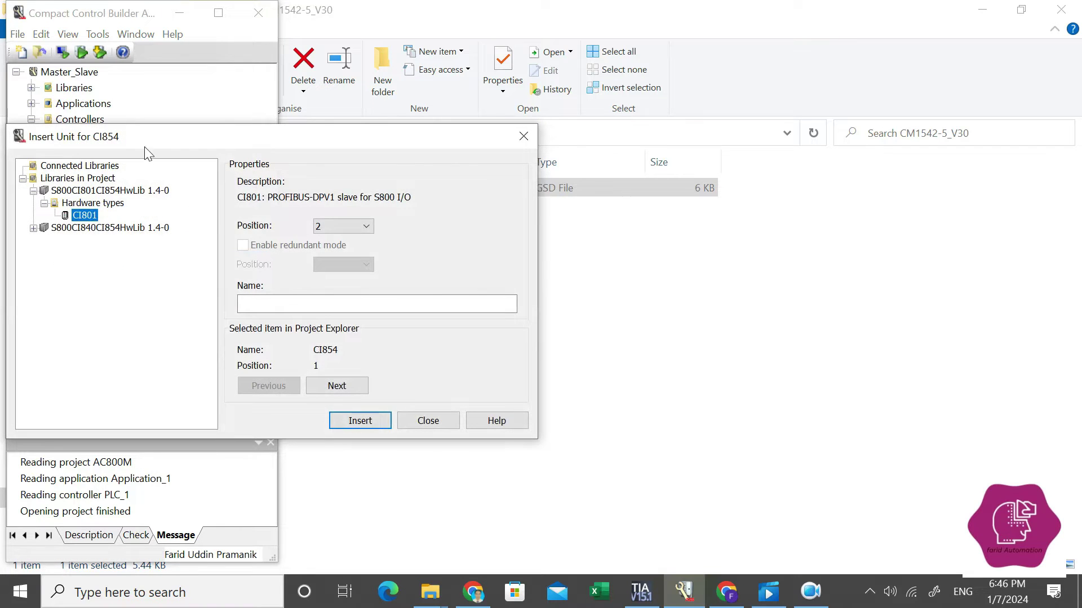
left_click_drag(159, 136, 416, 150)
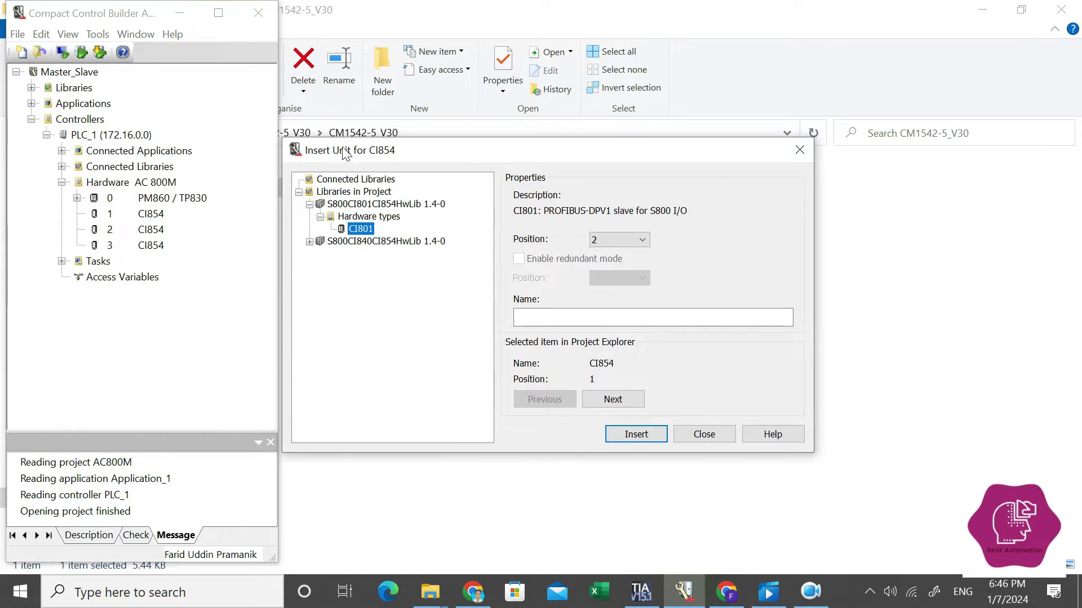
left_click(704, 433)
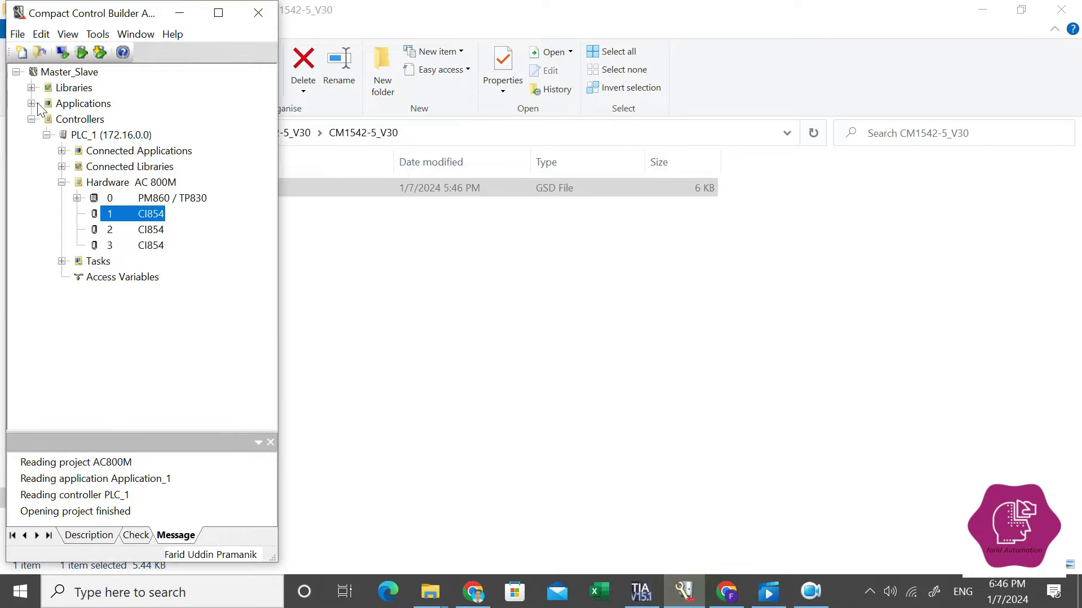
- Create a hardware library named CM1542 under Libraries > Hardware and select its Hardware types
left_click(32, 88)
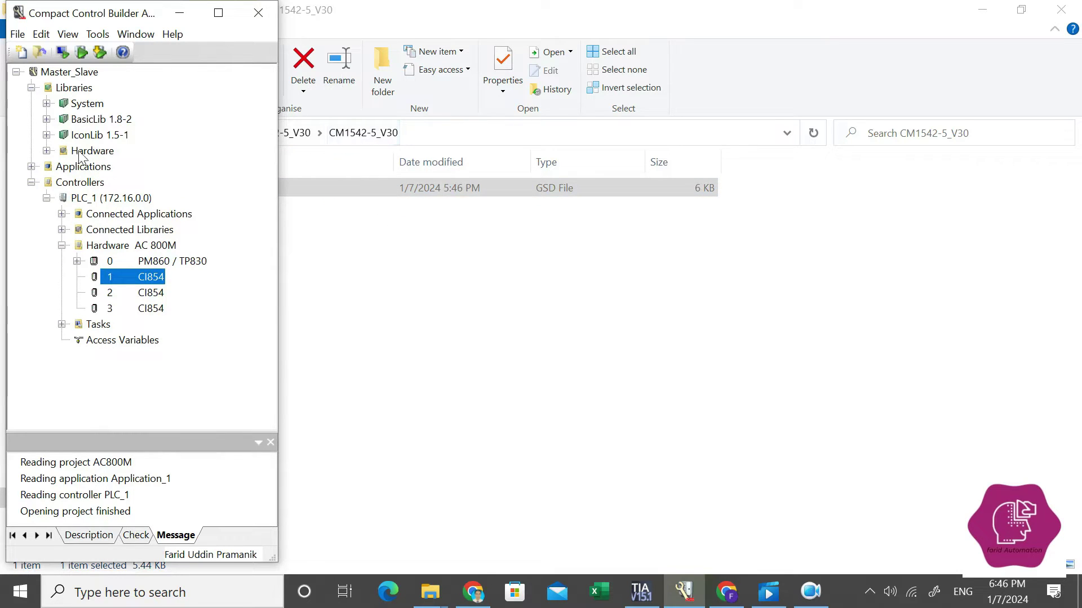
left_click(47, 151)
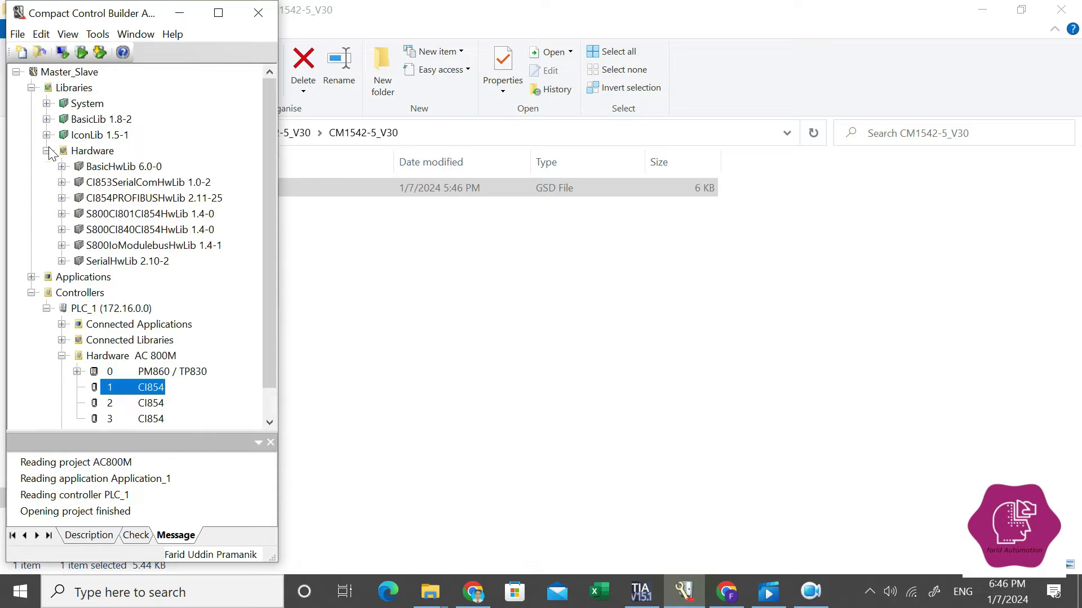
right_click(103, 151)
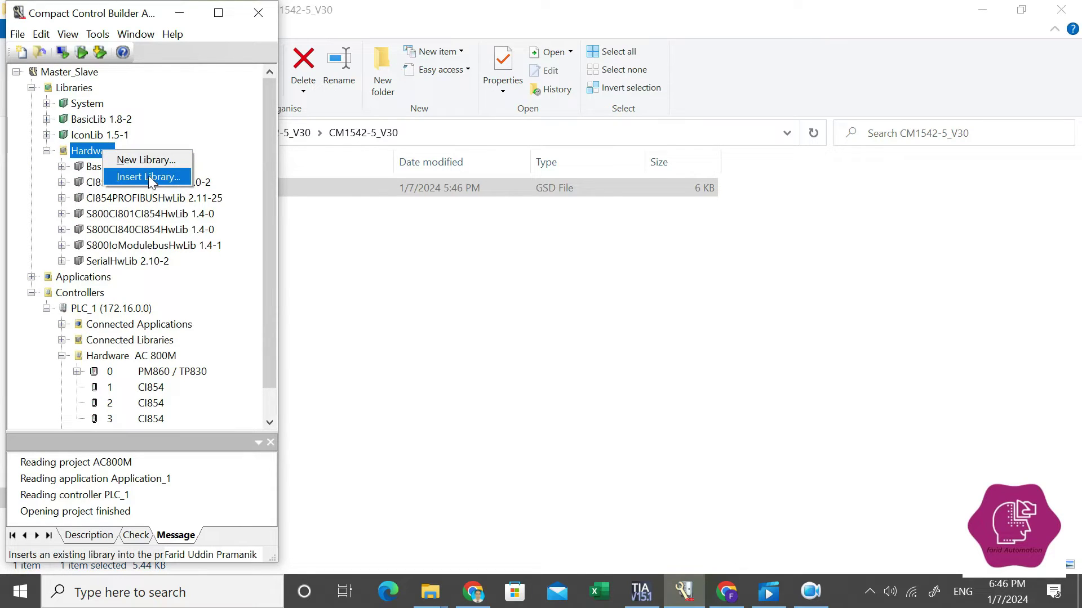
left_click(150, 163)
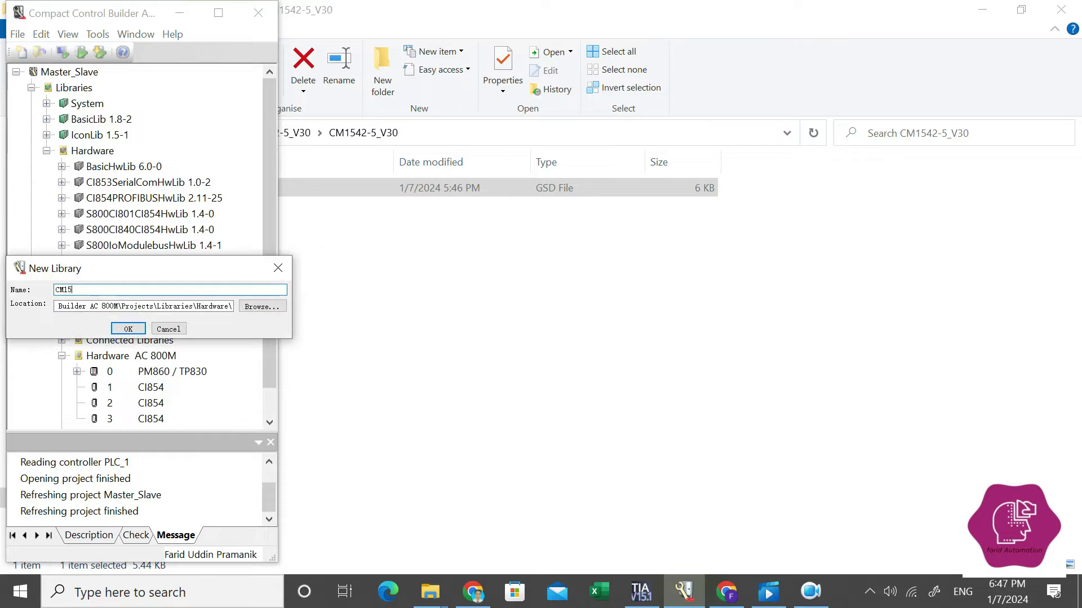
left_click(129, 329)
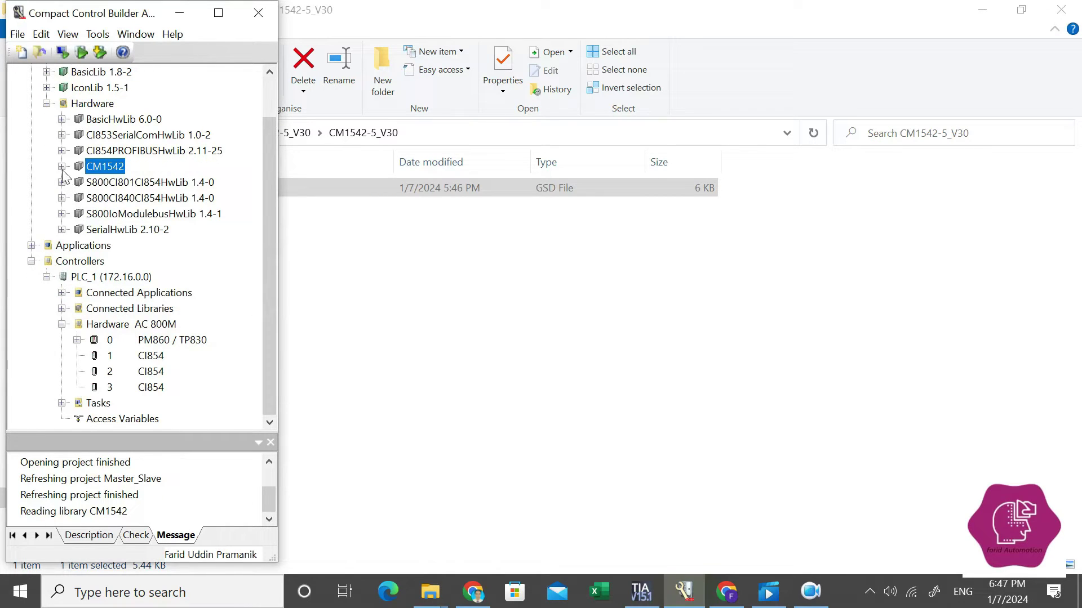
left_click(62, 167)
left_click(113, 182)
right_click(105, 183)
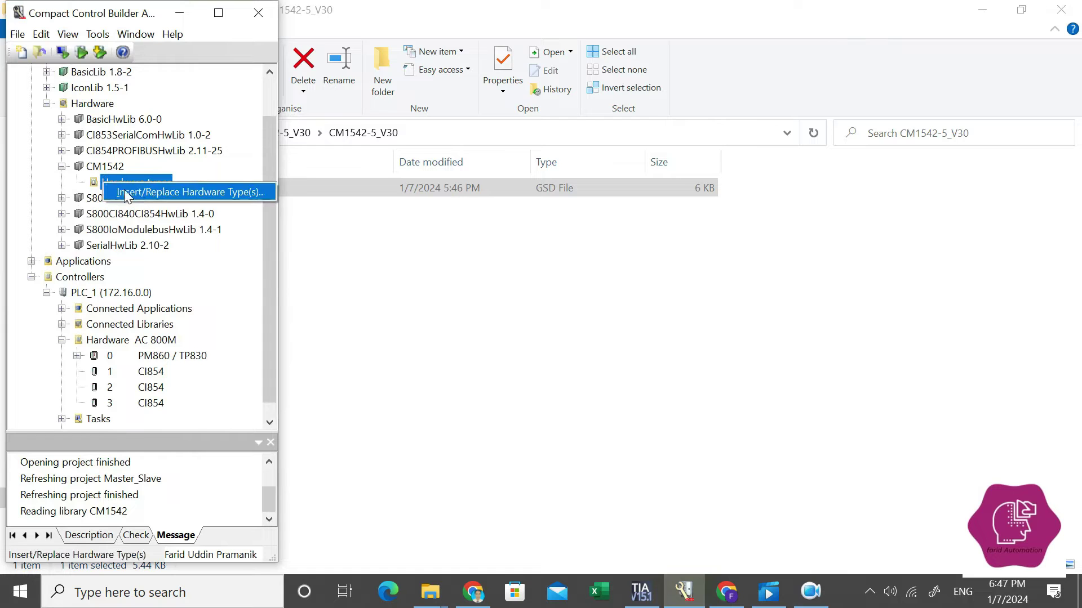
- Import si0181AC.gsd from Downloads > CM1542-5_V30 > CM1542-5_V30 using the Profibus (*.gs?) filter
left_click(124, 192)
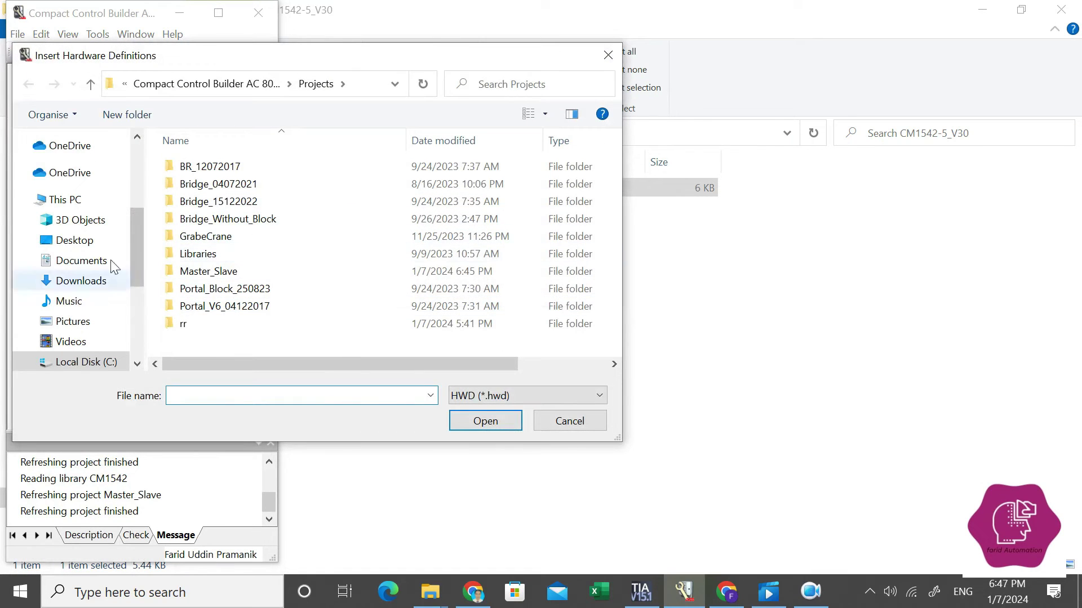
left_click(105, 286)
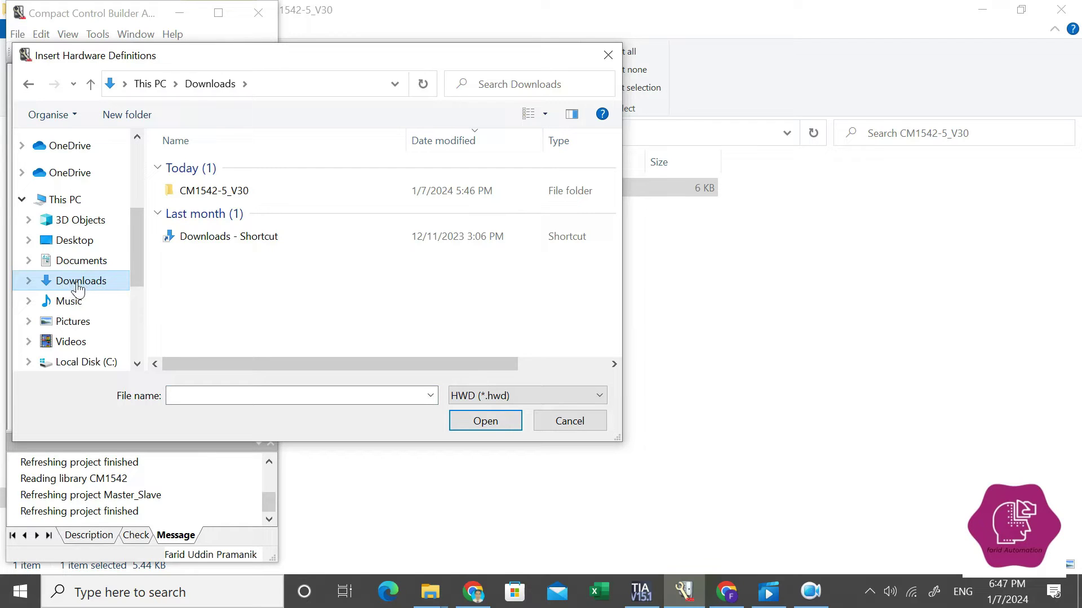
double_click(214, 190)
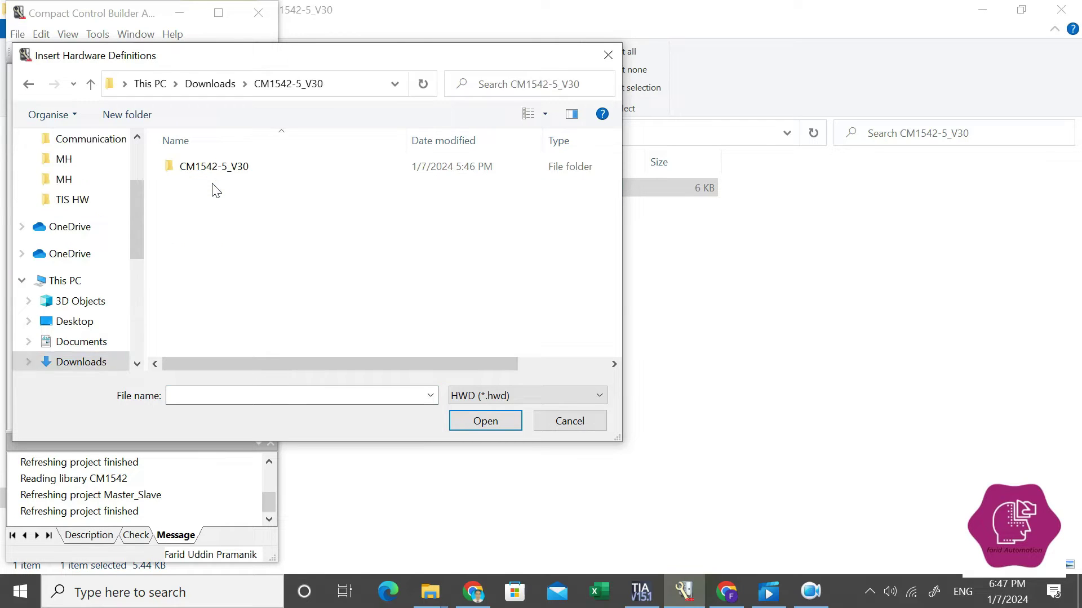
double_click(212, 166)
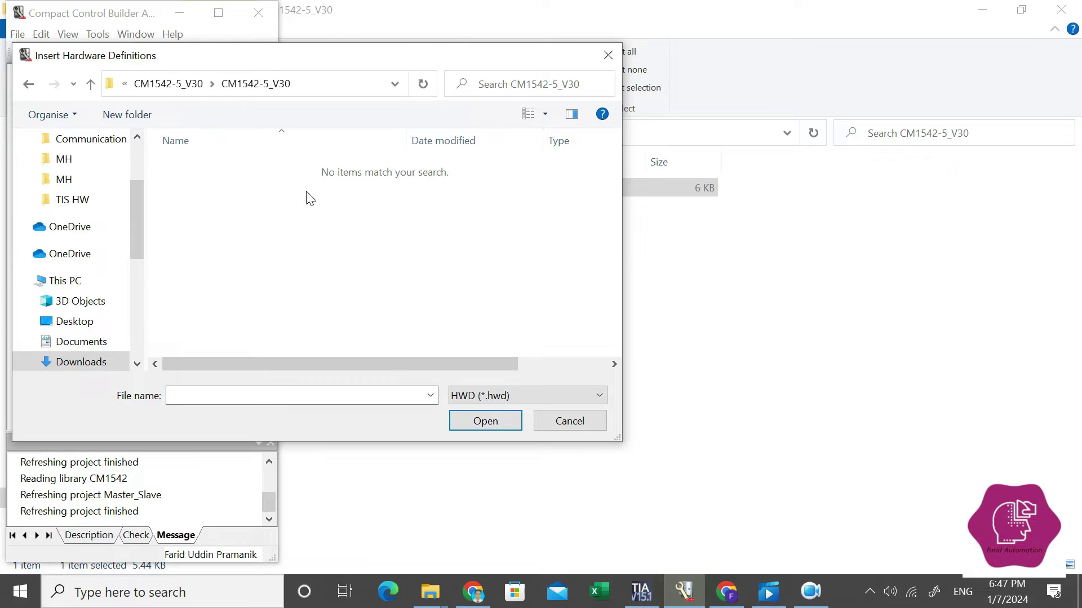
left_click(499, 401)
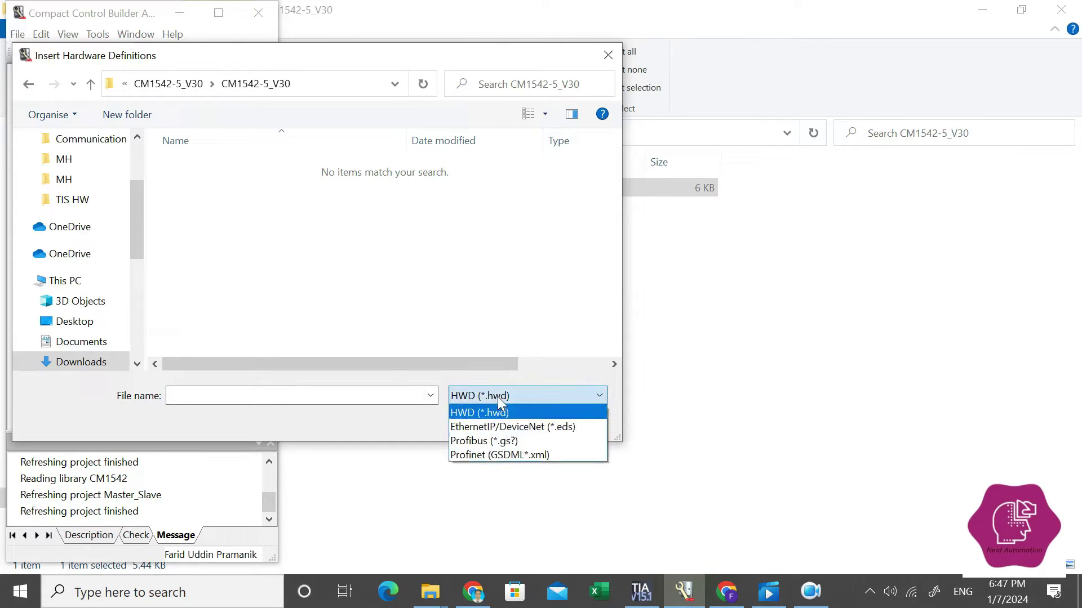
left_click(459, 444)
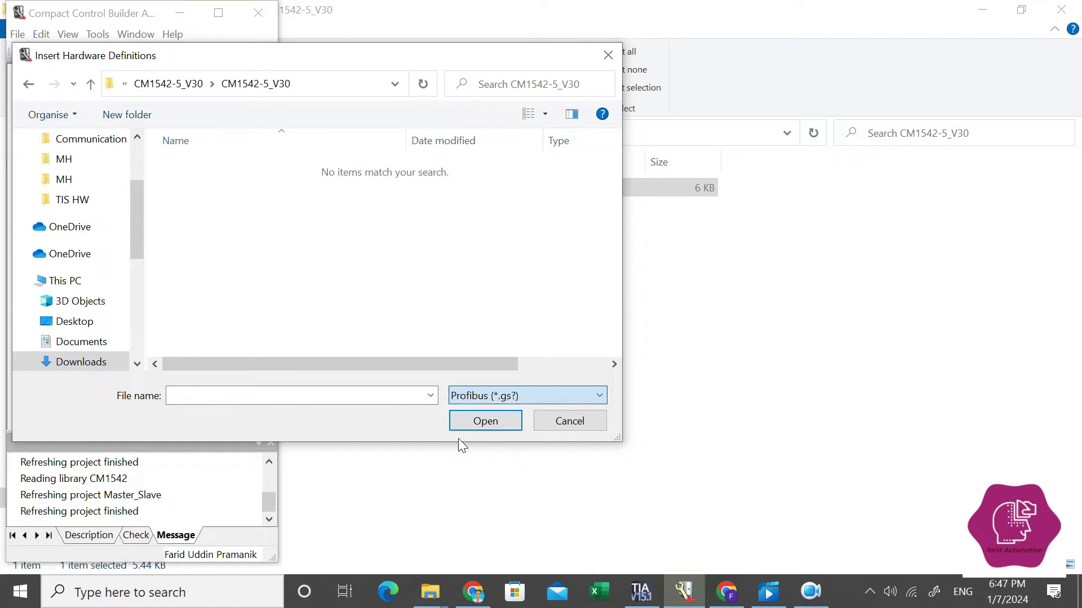
left_click(494, 396)
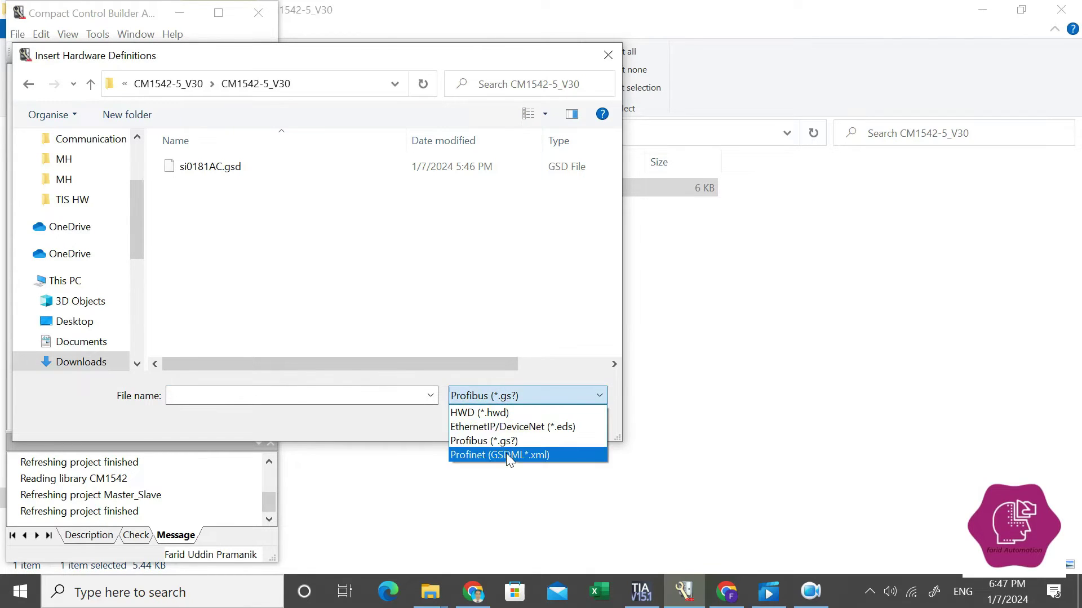
left_click(498, 436)
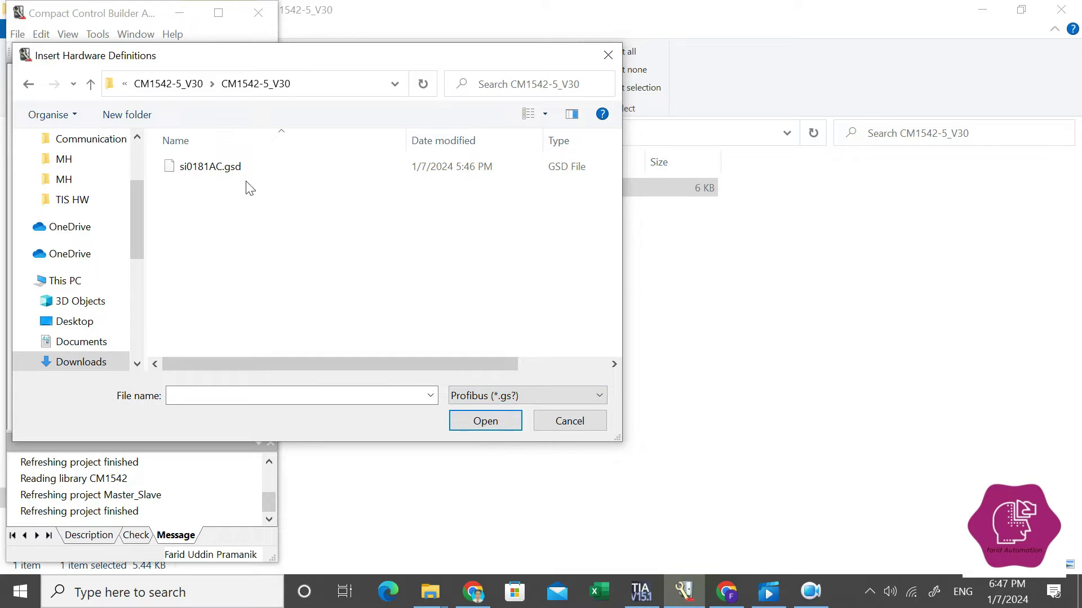
left_click(237, 169)
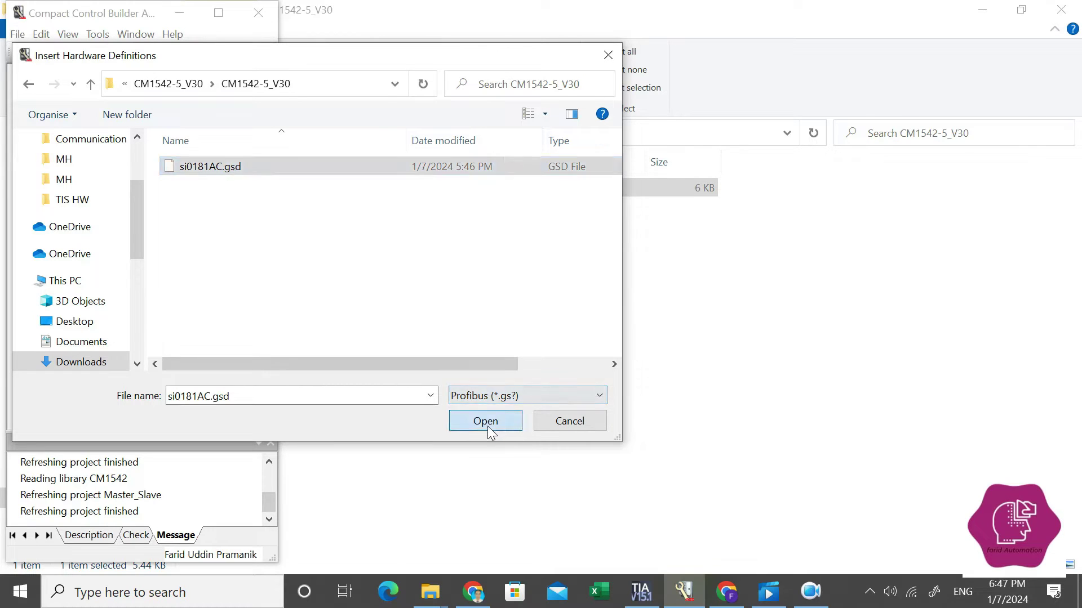
left_click(488, 426)
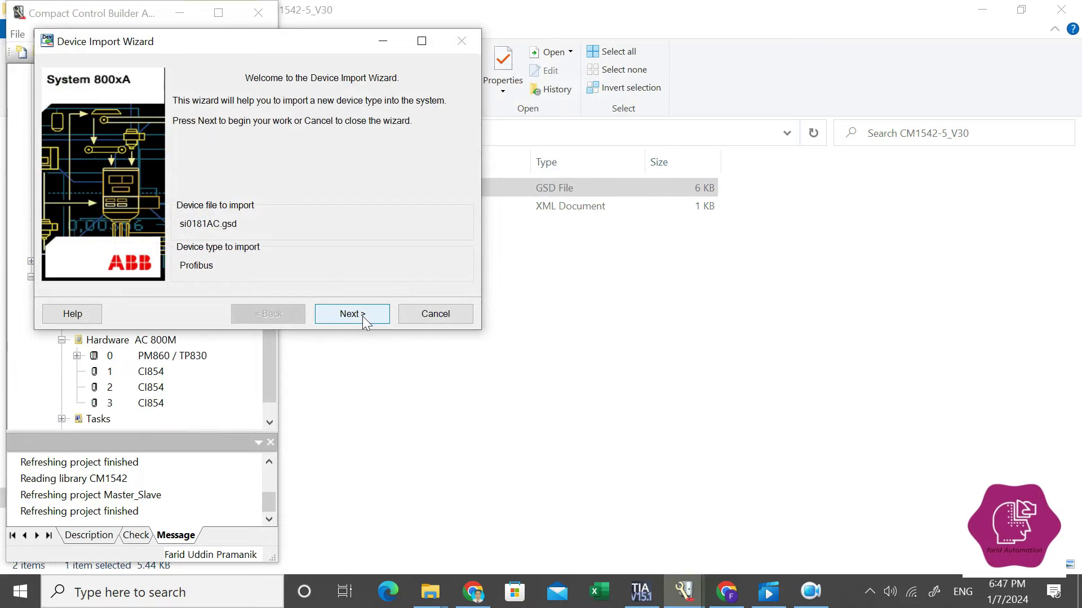
- Advance the Device Import Wizard past the welcome and Device information pages
left_click(364, 317)
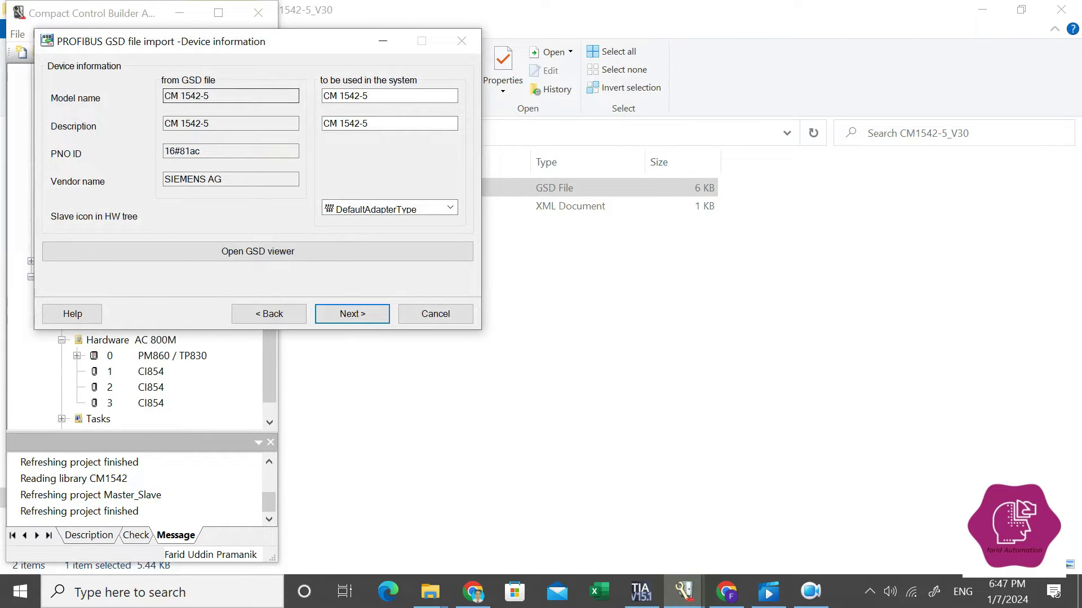
double_click(194, 96)
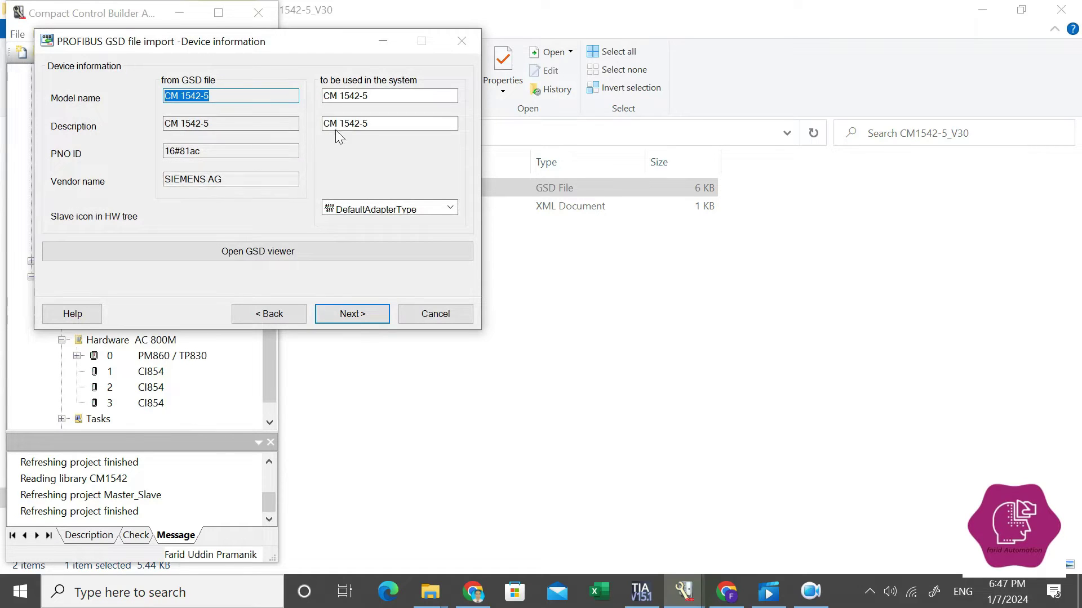
left_click(347, 315)
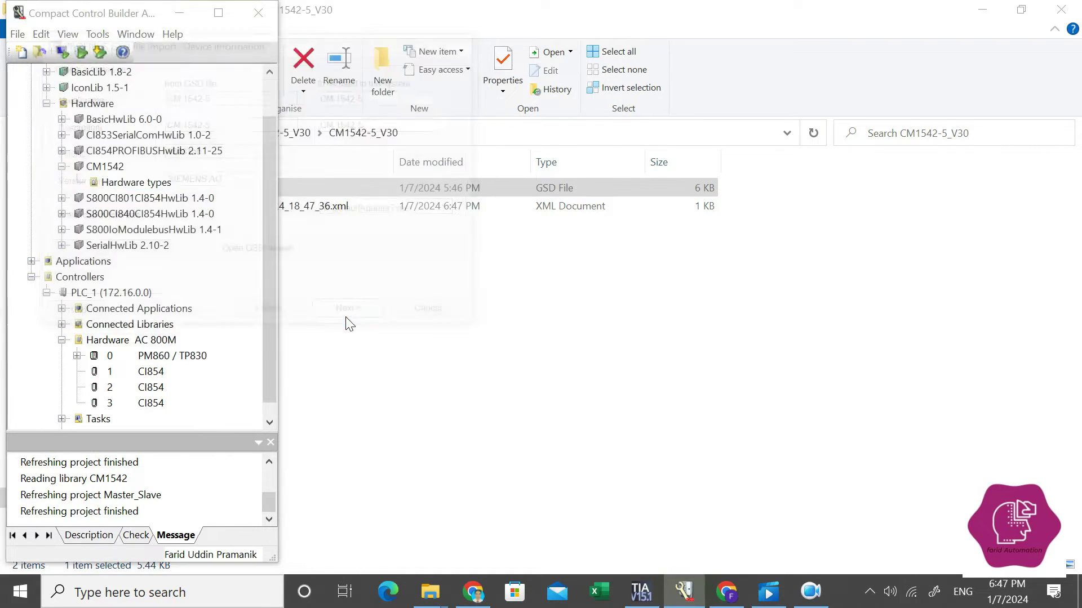
- Select all CM 1542-5 modules and continue past Parameter settings to I/O settings
left_click_drag(189, 42, 607, 177)
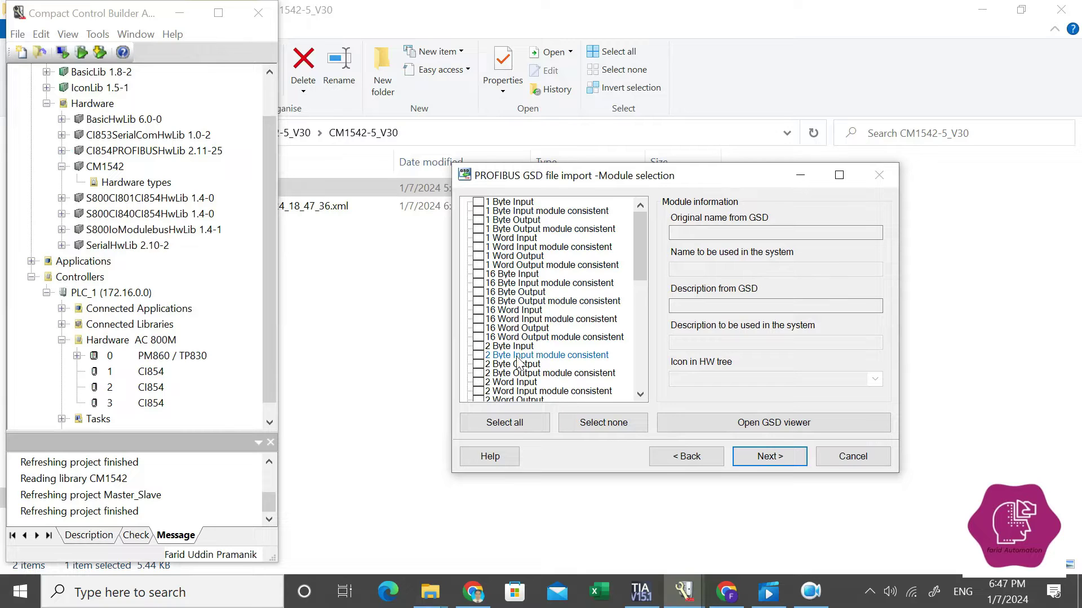
left_click_drag(641, 258, 643, 373)
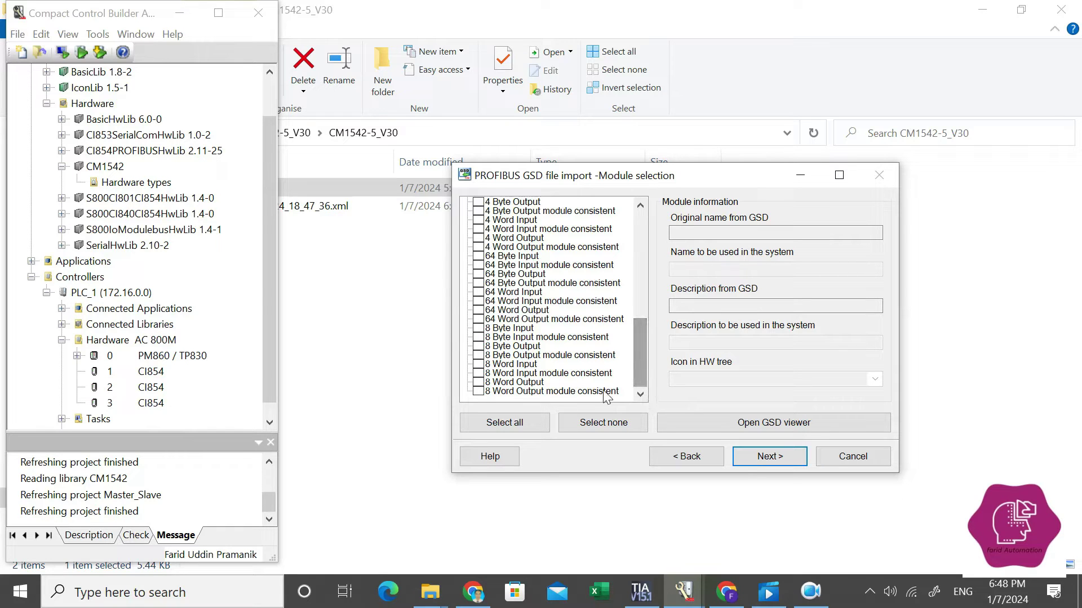
left_click(527, 424)
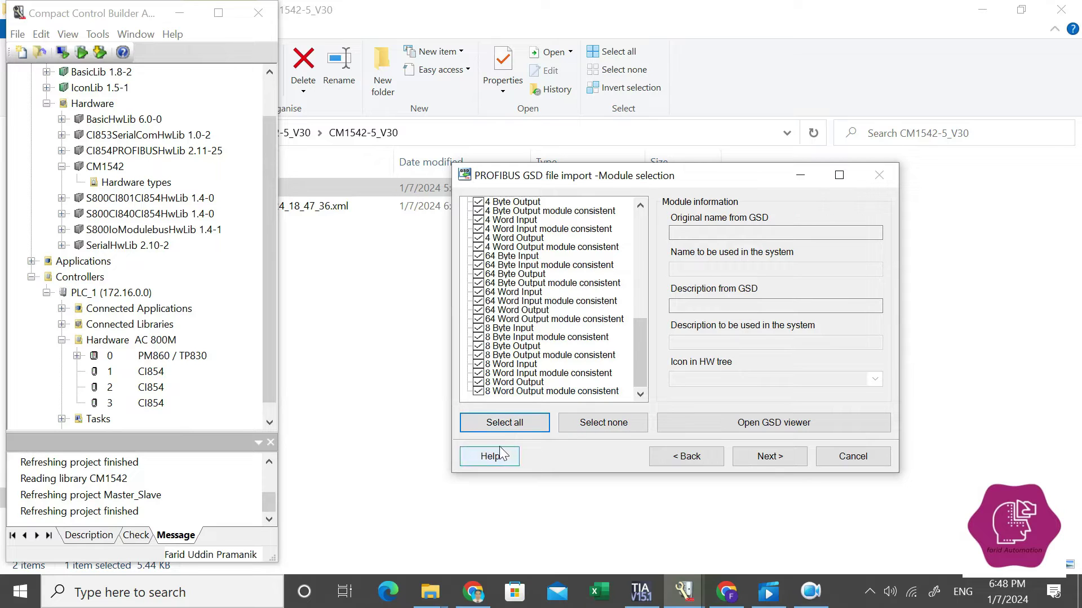
left_click(769, 464)
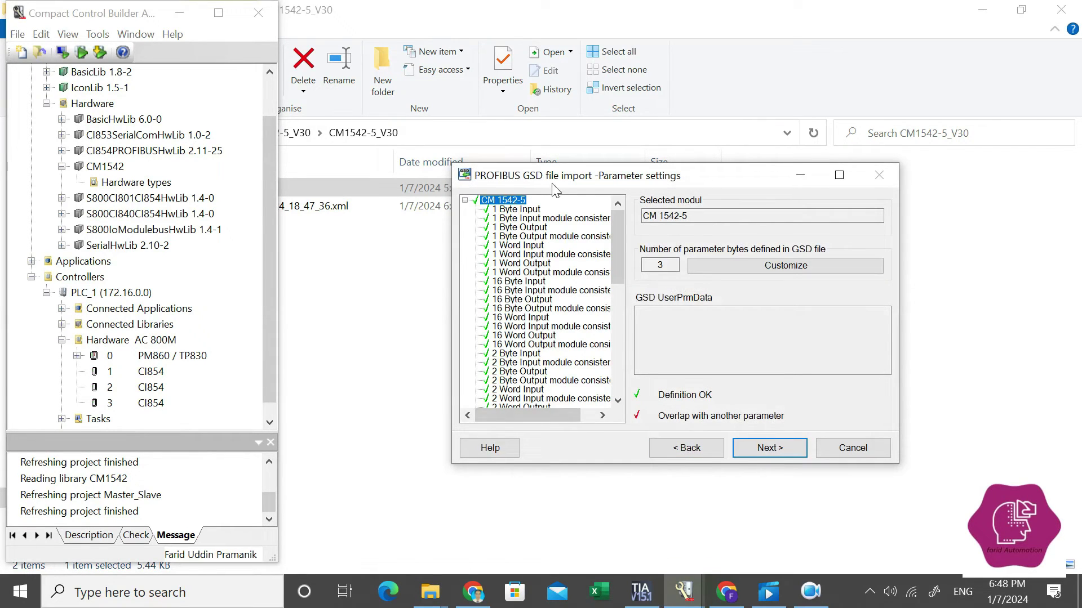
left_click_drag(614, 252, 622, 360)
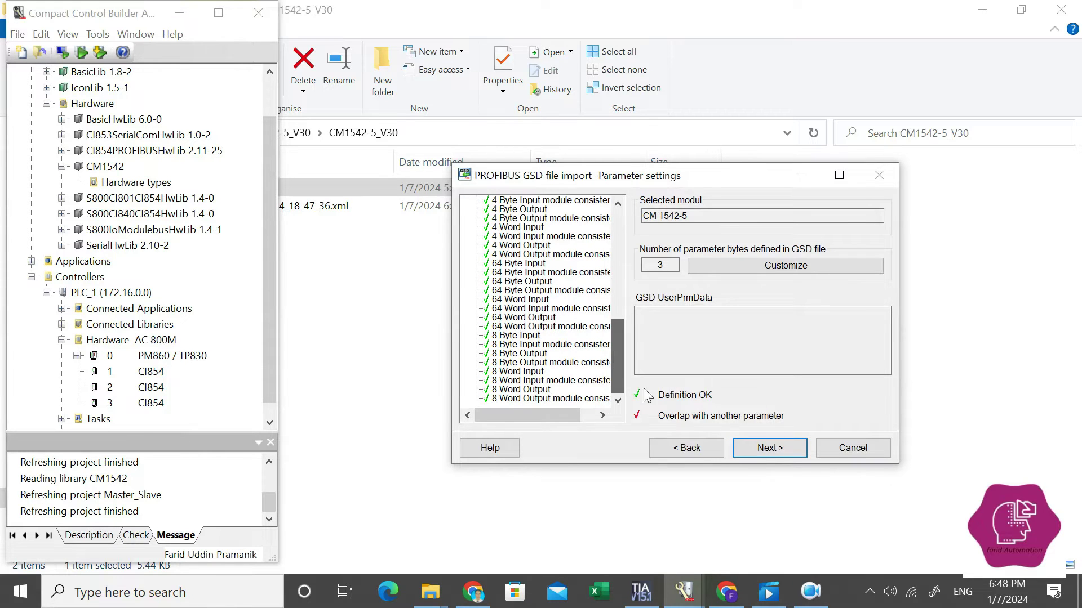
left_click(770, 448)
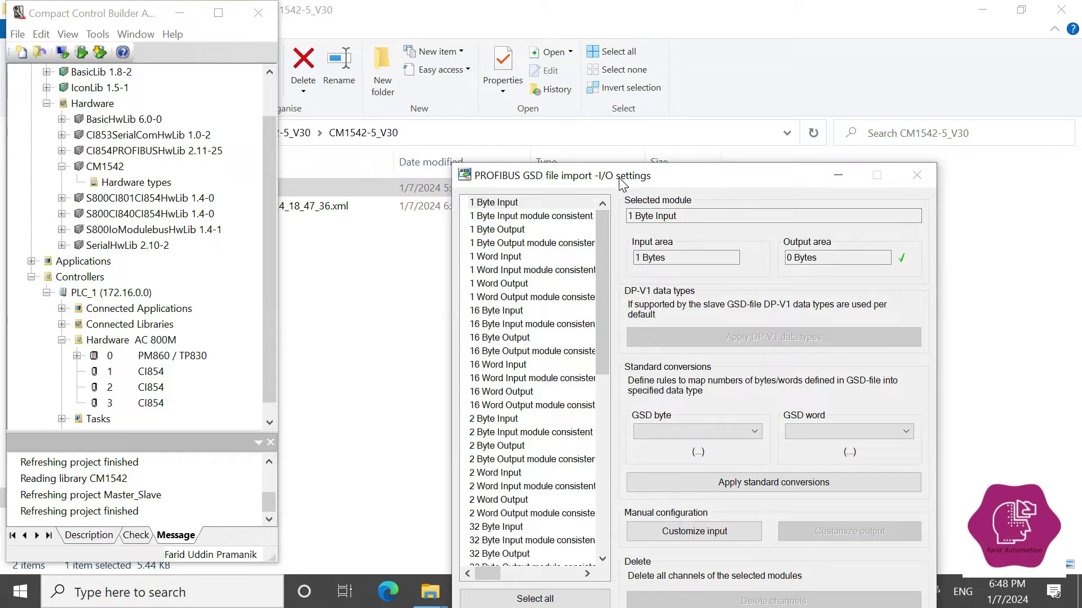
- Select all 56 modules; convert bytes 2 Byte to 1 DInt unsigned, words 1 Word to 1 DInt unsigned
left_click_drag(622, 183, 589, 21)
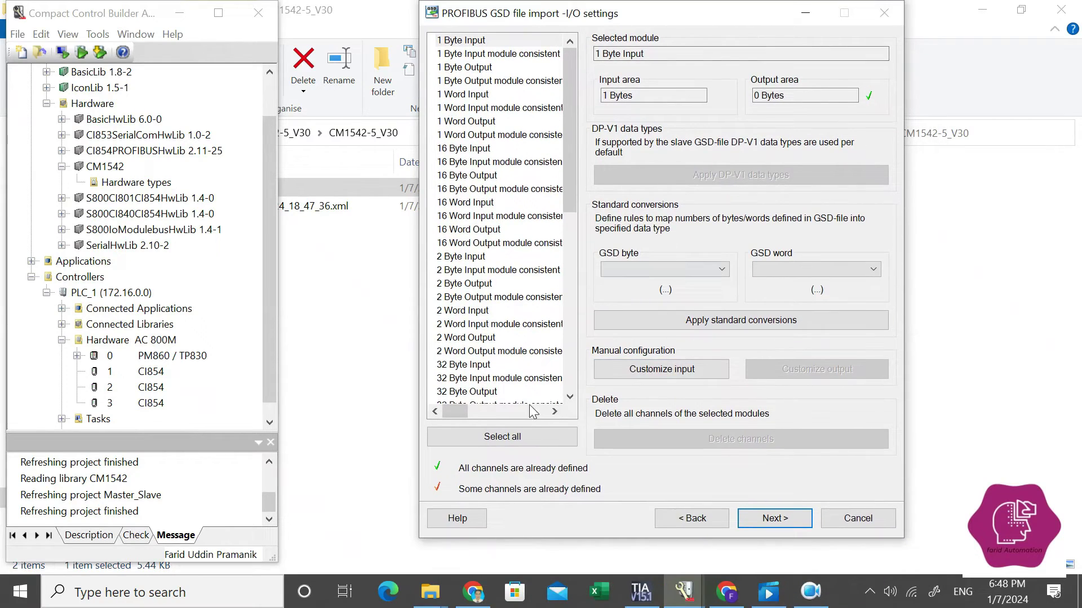
left_click(531, 432)
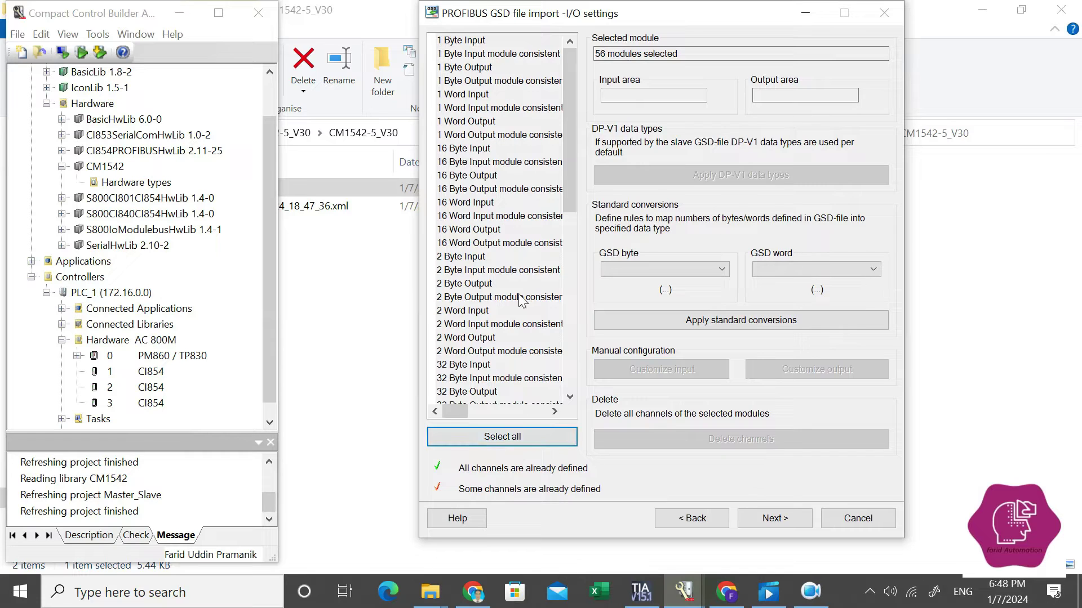
left_click(654, 270)
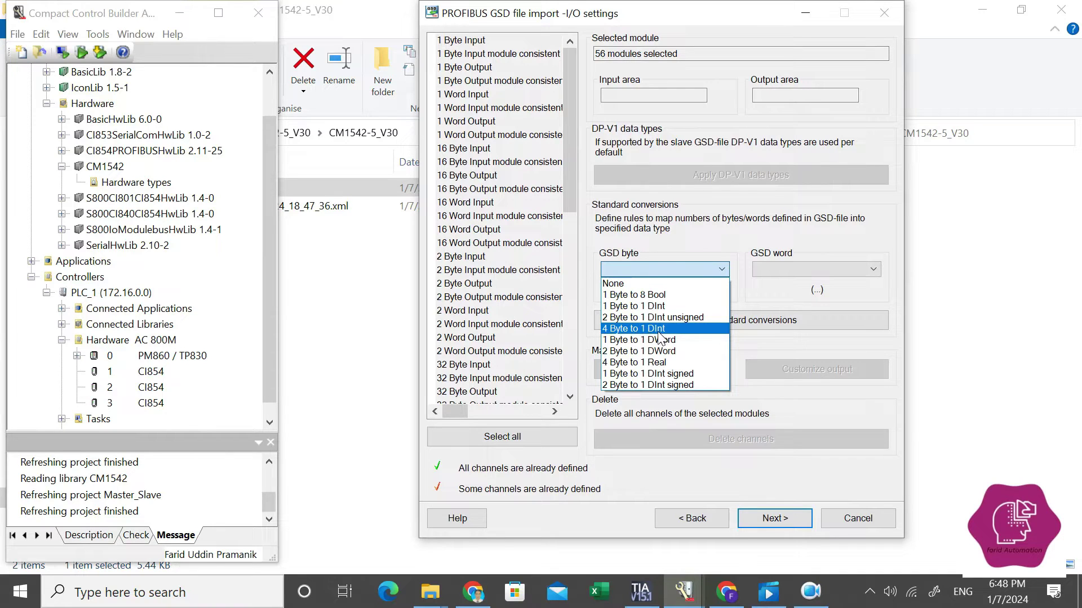
left_click(621, 319)
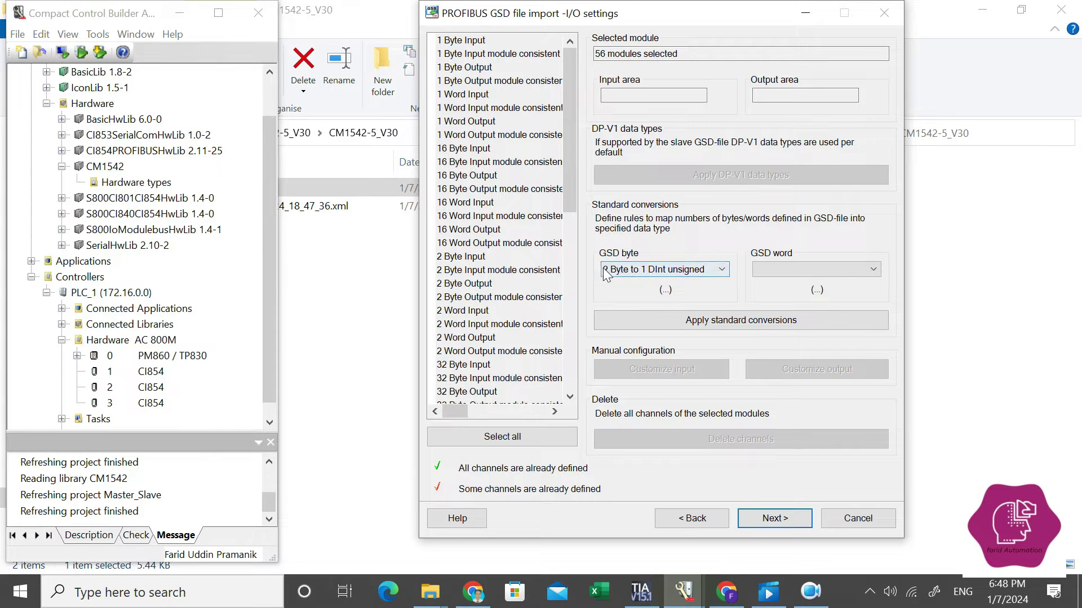
left_click(776, 266)
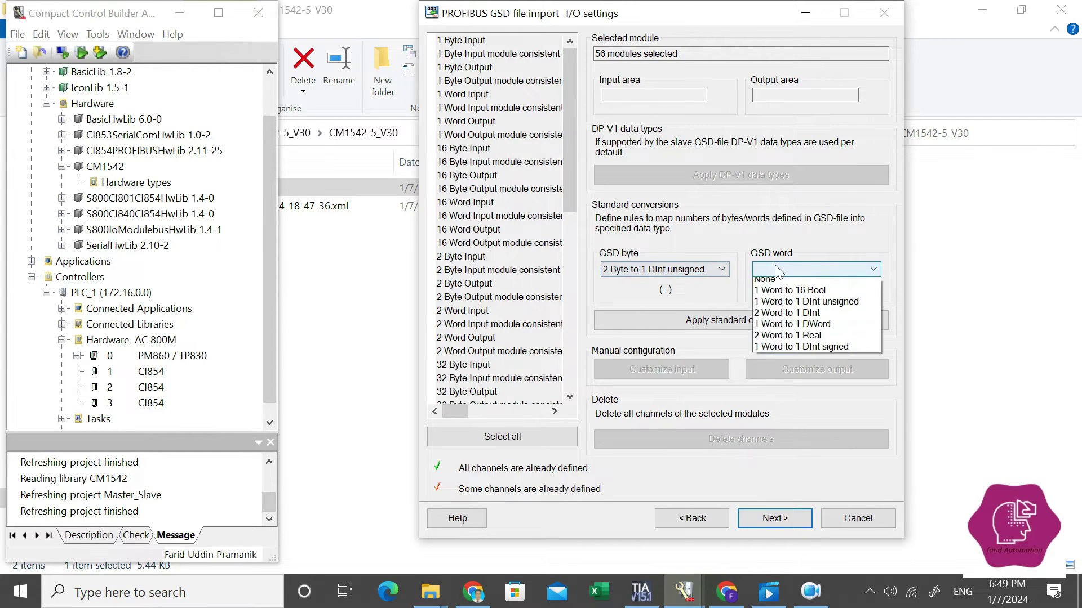
left_click(786, 307)
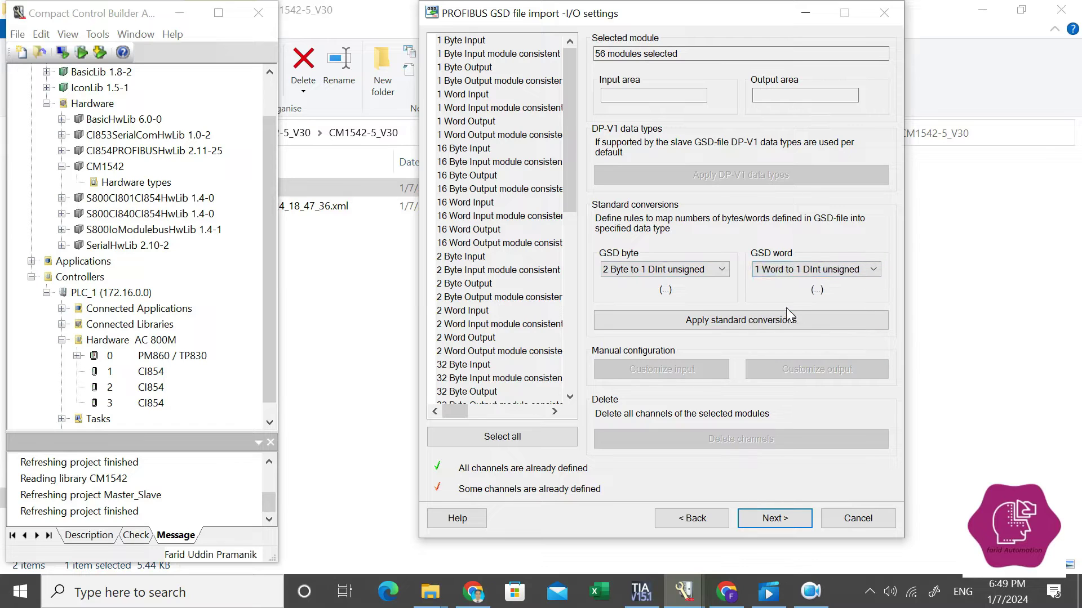
left_click(838, 271)
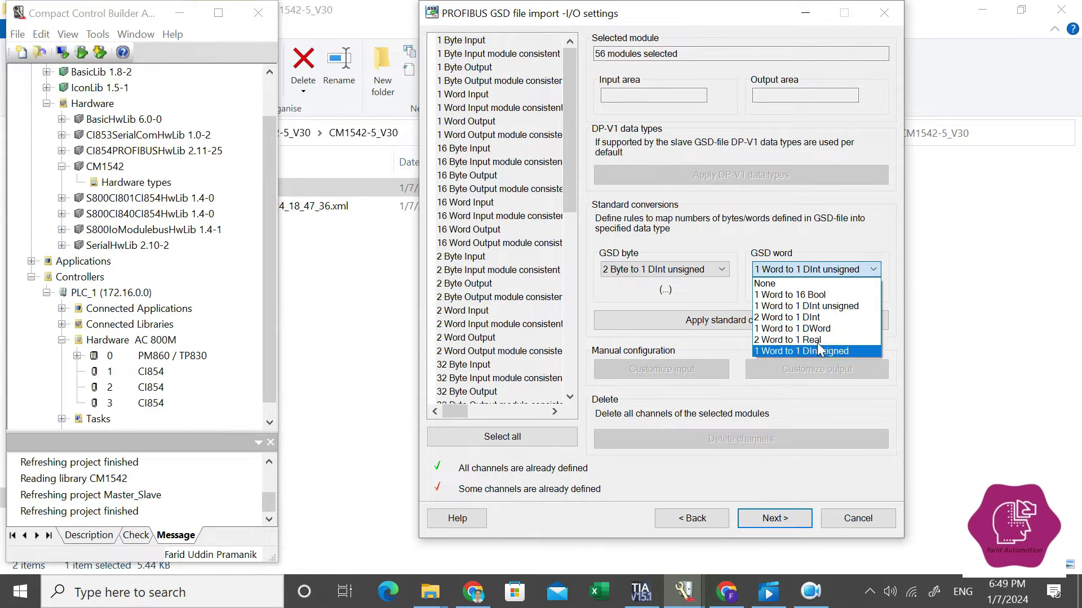
left_click(824, 304)
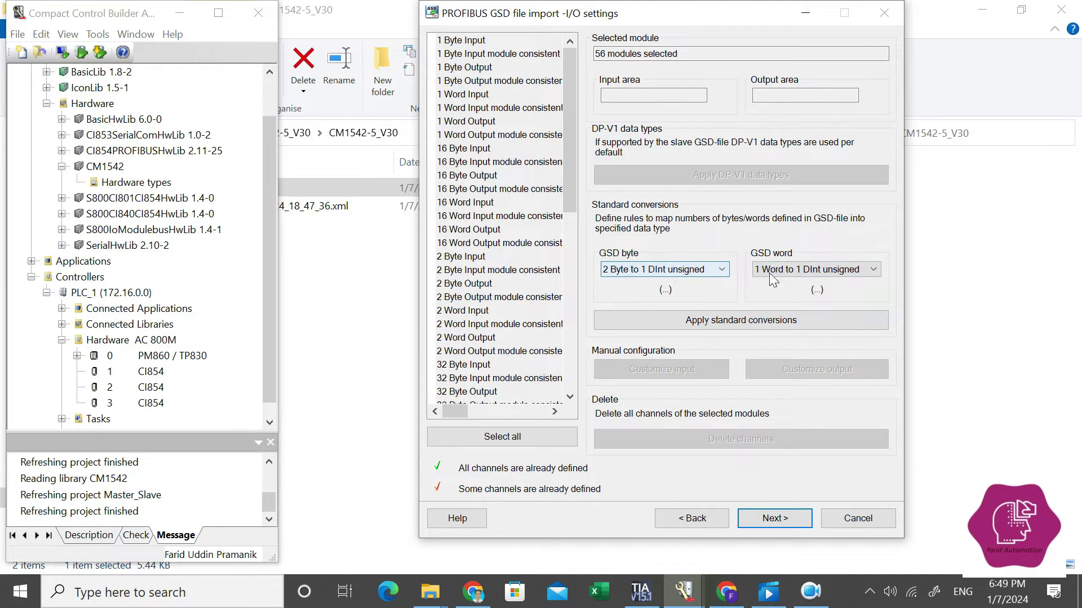
- Apply the standard conversions, acknowledge the 764 created channels, and advance to diagnostics settings
left_click(757, 322)
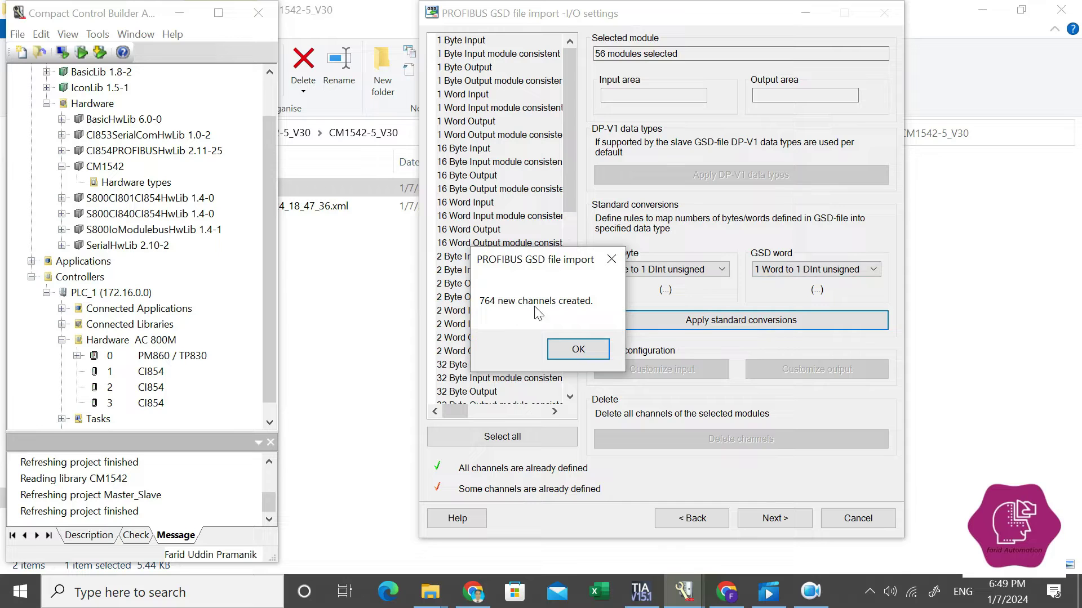
left_click(580, 350)
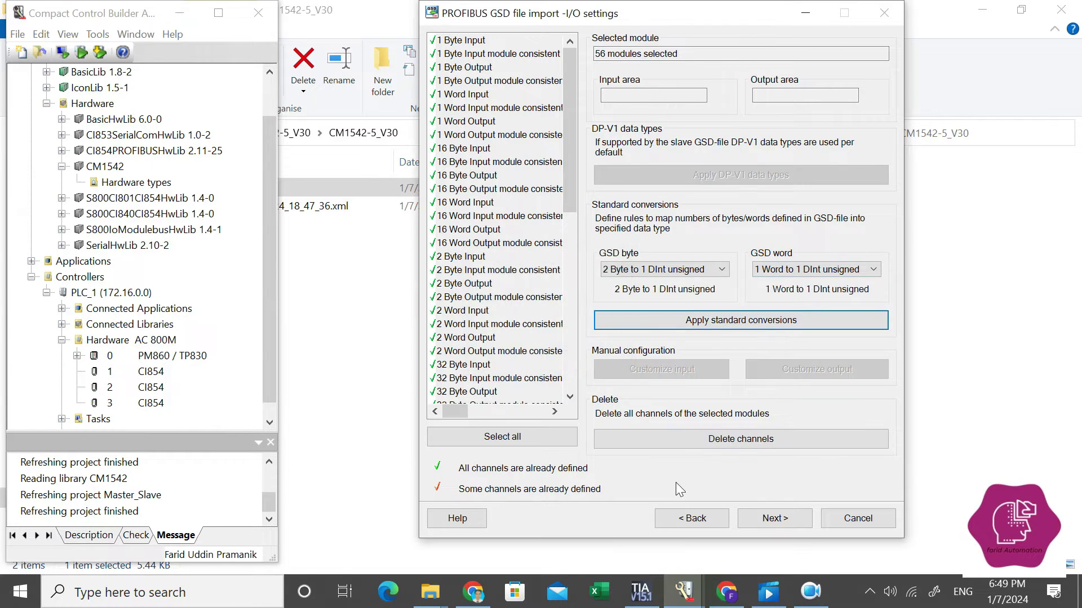
left_click(773, 518)
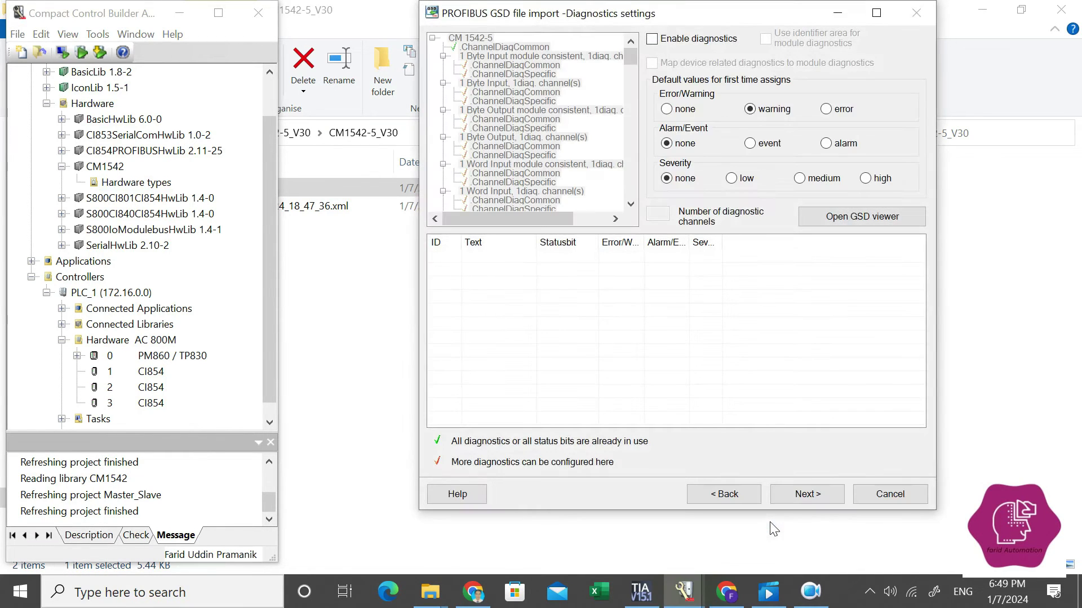
- Skip the Diagnostics and Comment pages and finish the CM 1542-5 GSD import
left_click(807, 495)
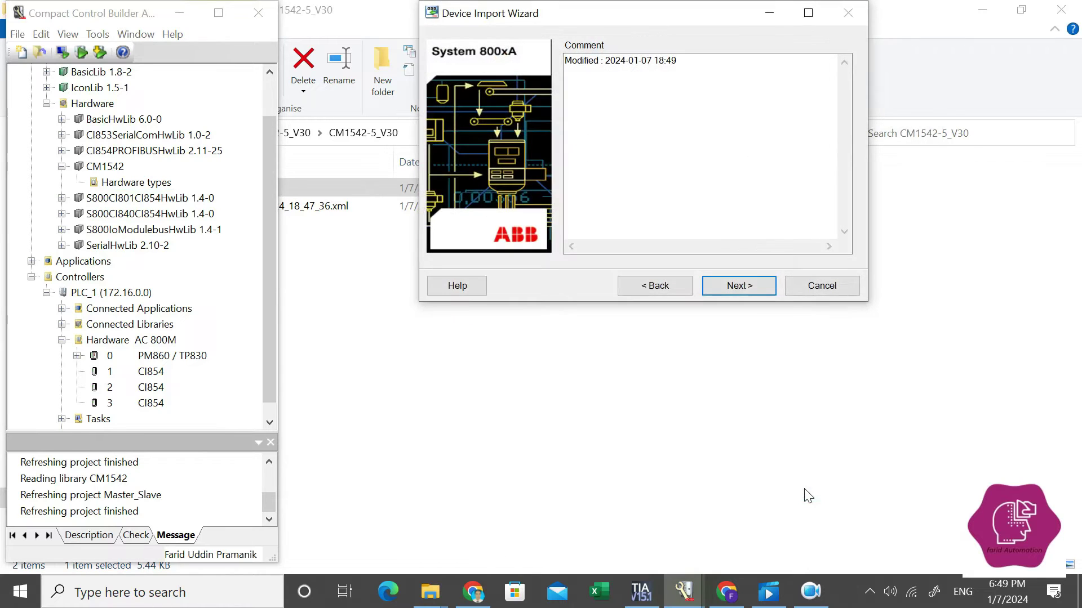
left_click(734, 286)
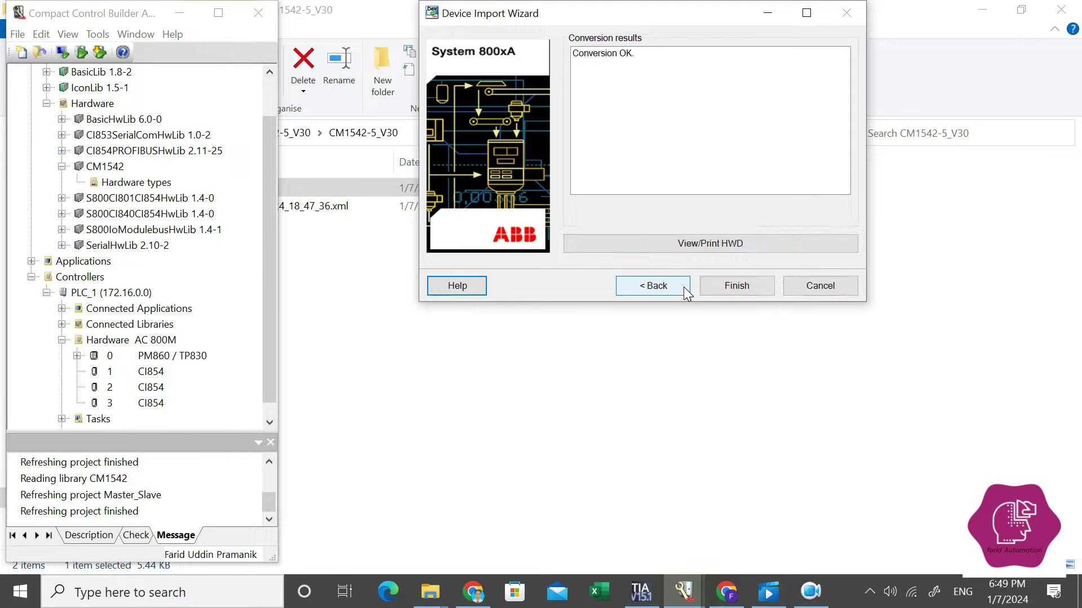
left_click(740, 287)
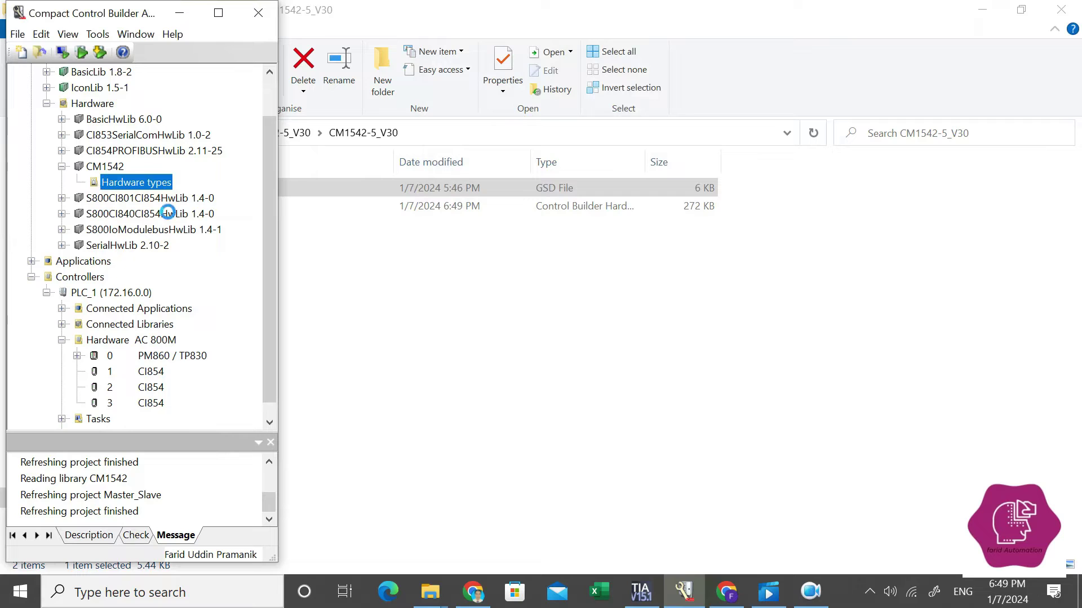
- Check the imported hardware types under CM1542 > Hardware types, then collapse the library
left_click(77, 182)
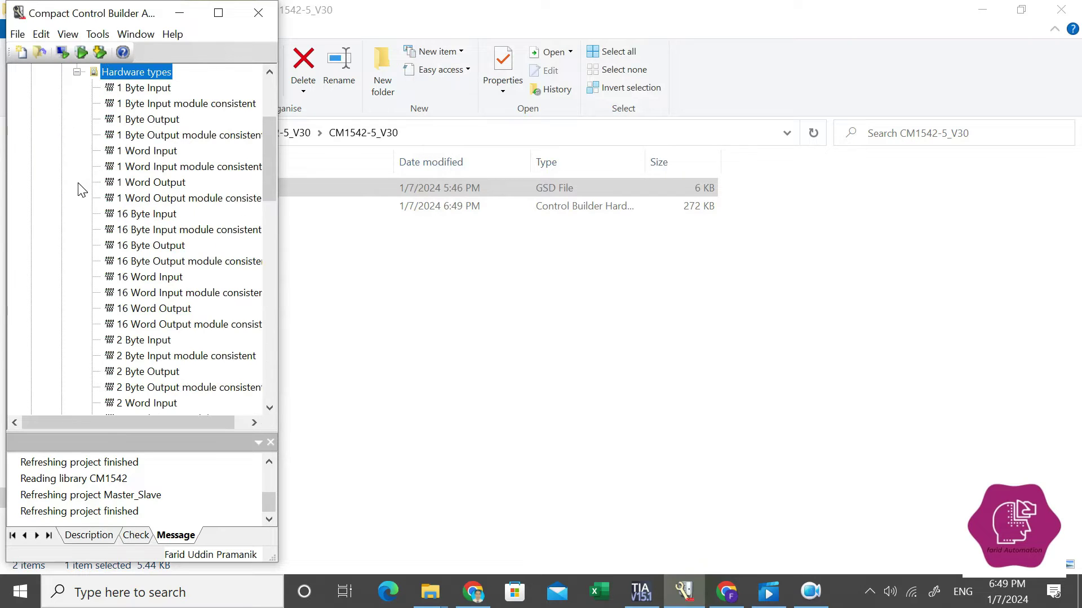
left_click(261, 164)
key("Left")
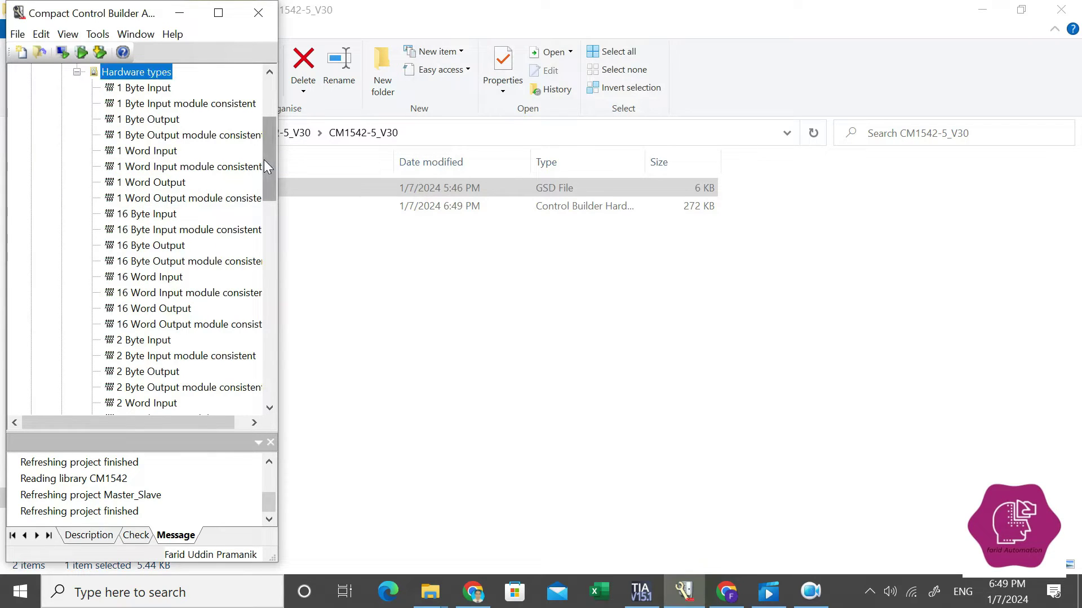
scroll(125, 164, "down", 1)
scroll(125, 163, "up", 4)
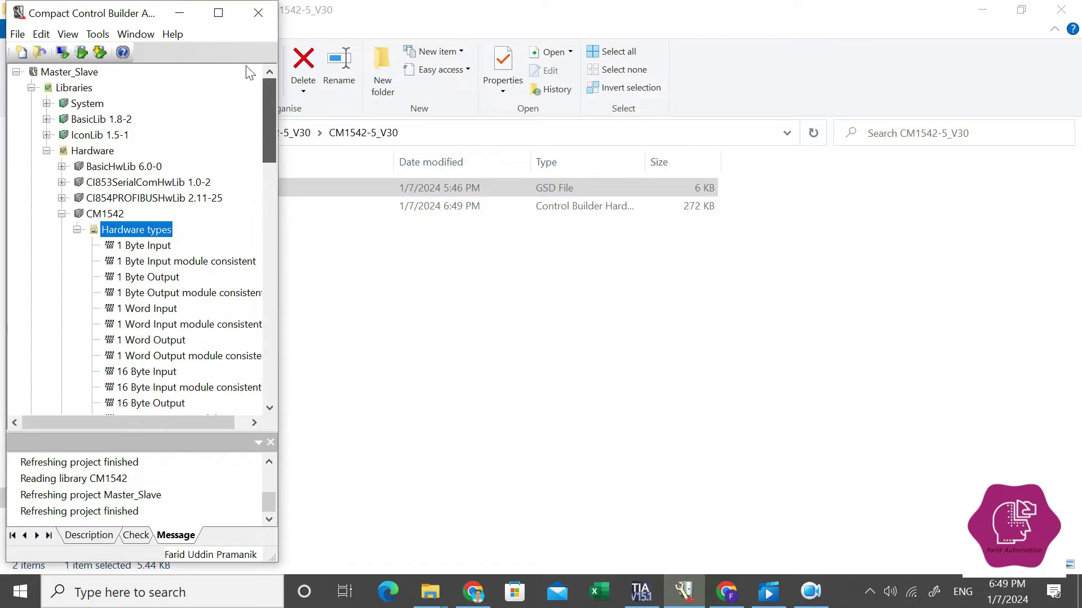
left_click(62, 214)
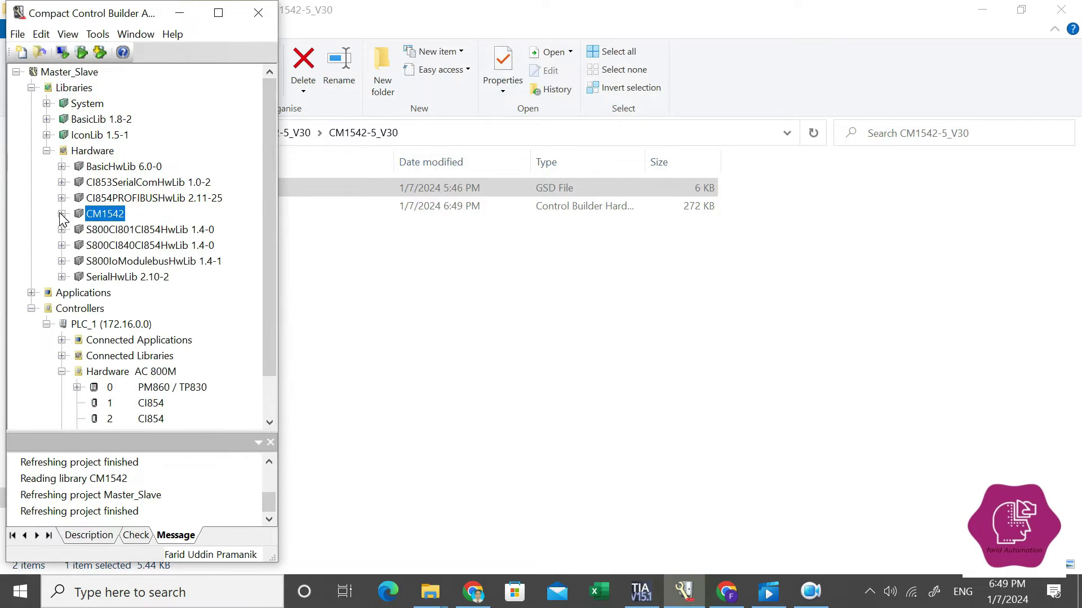
scroll(270, 199, "down", 1)
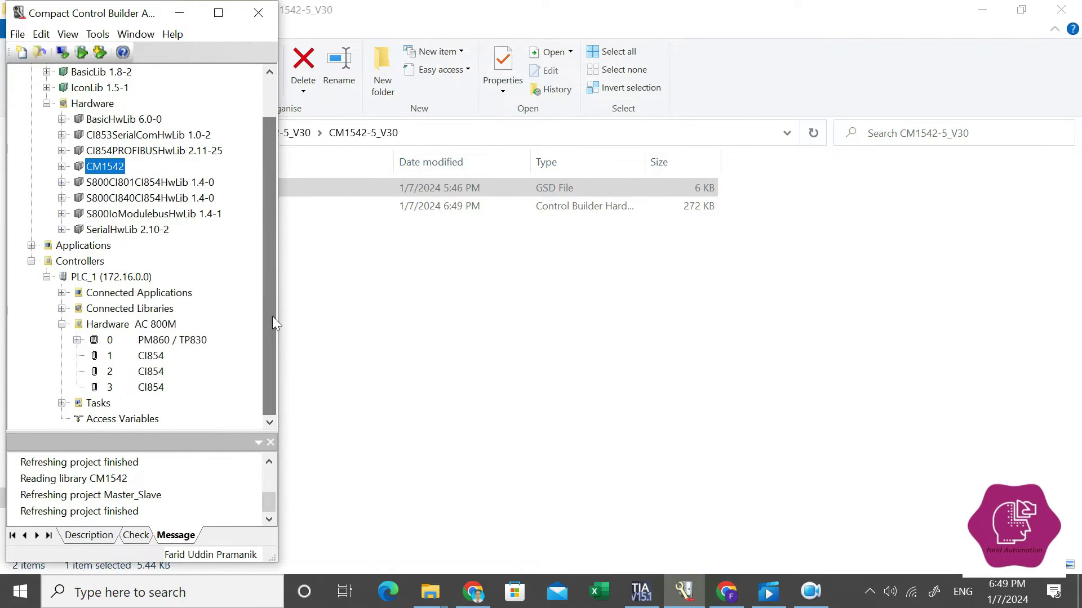
left_click(157, 356)
- Browse CM1542 to CM 1542-5 in the CI854 Insert Unit window, then close it without inserting
right_click(156, 356)
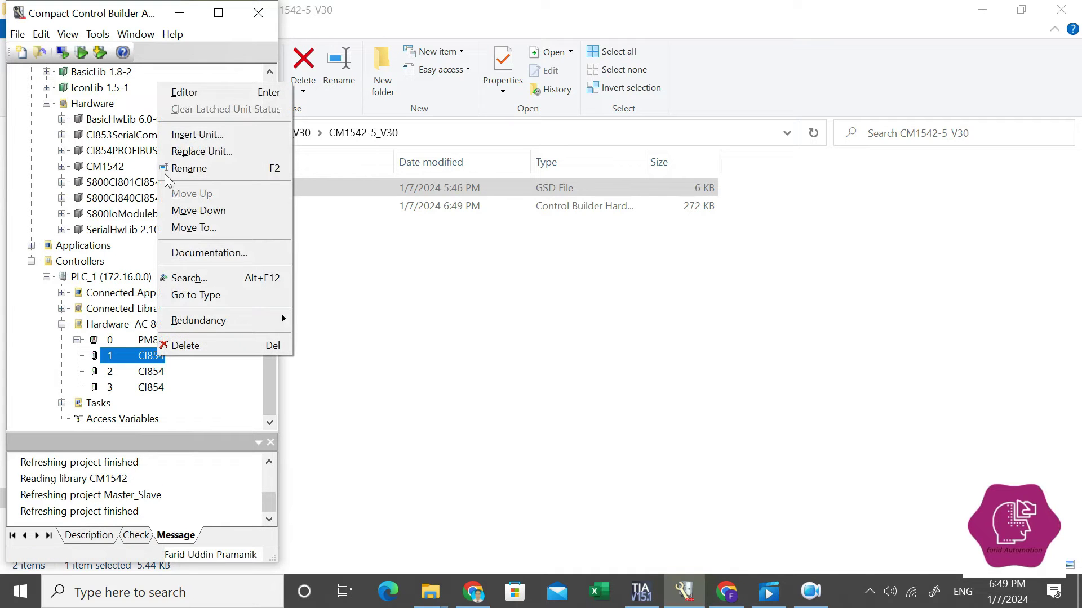
left_click(171, 140)
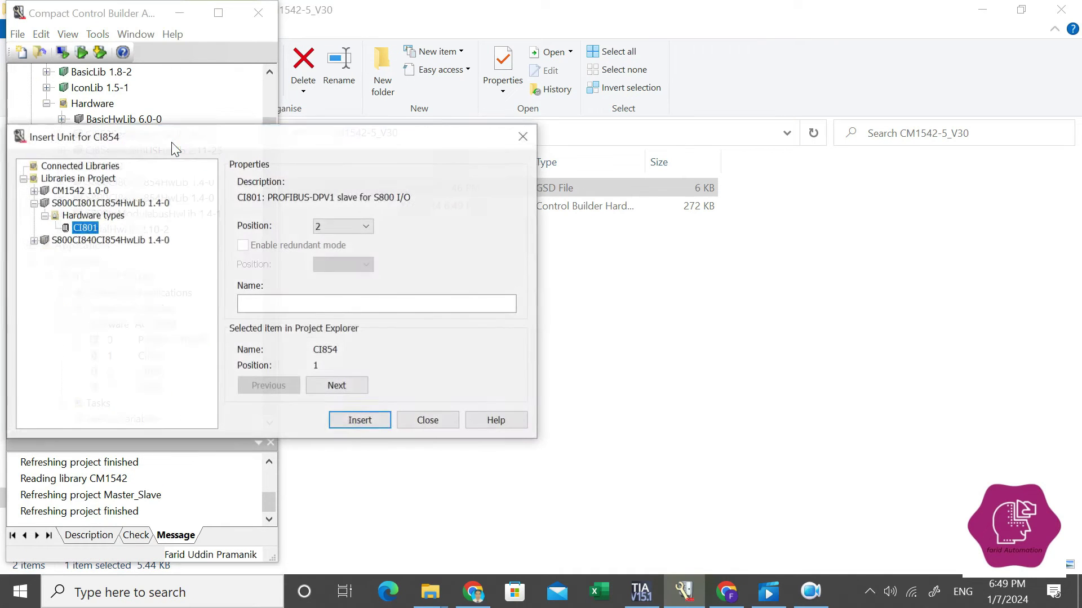
left_click(33, 191)
left_click(44, 202)
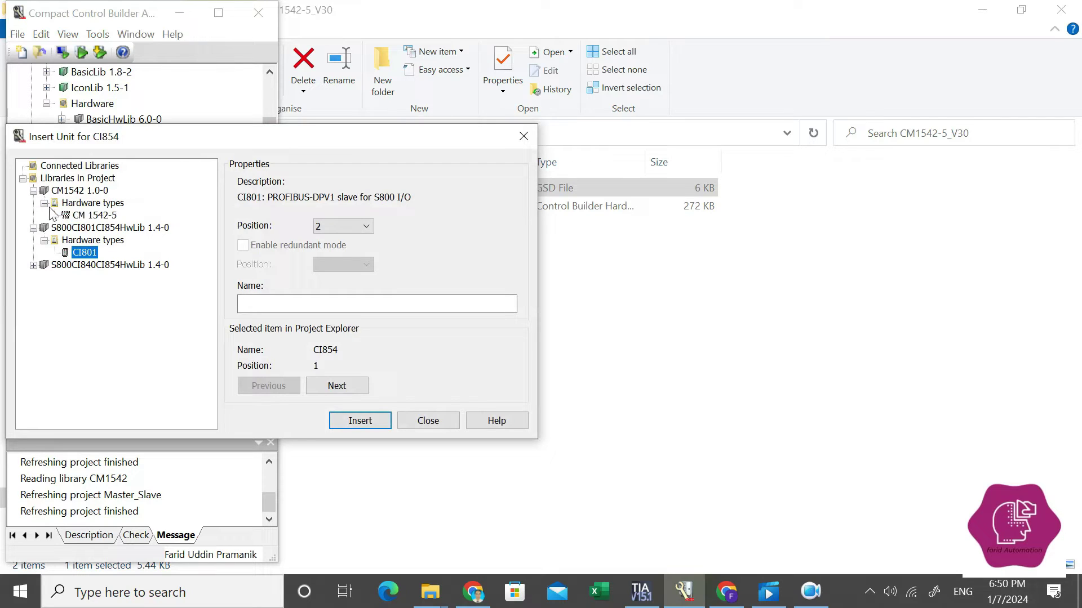
left_click(93, 218)
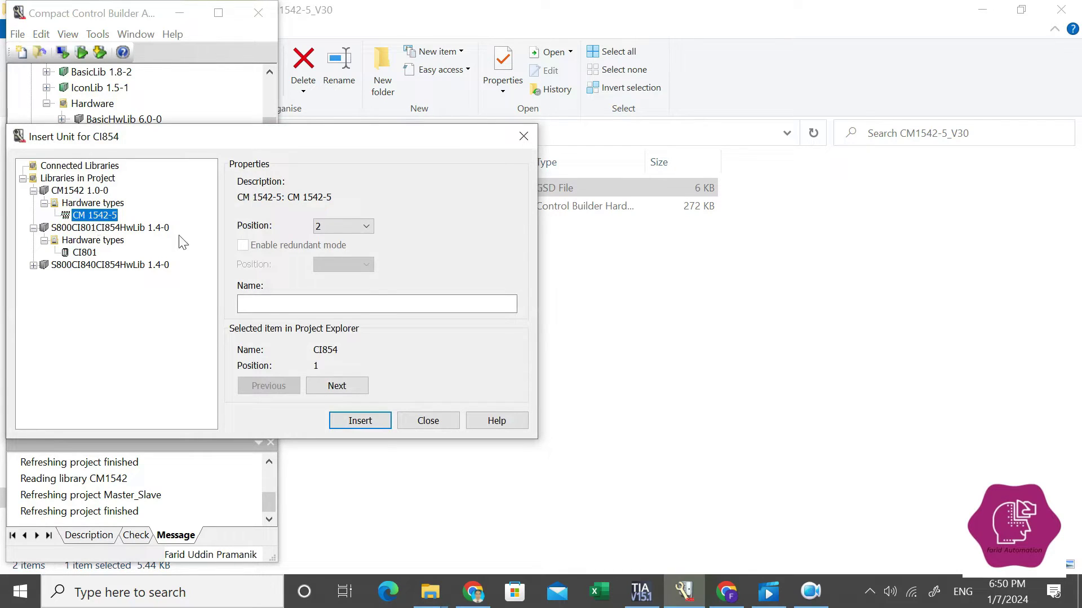
left_click(433, 420)
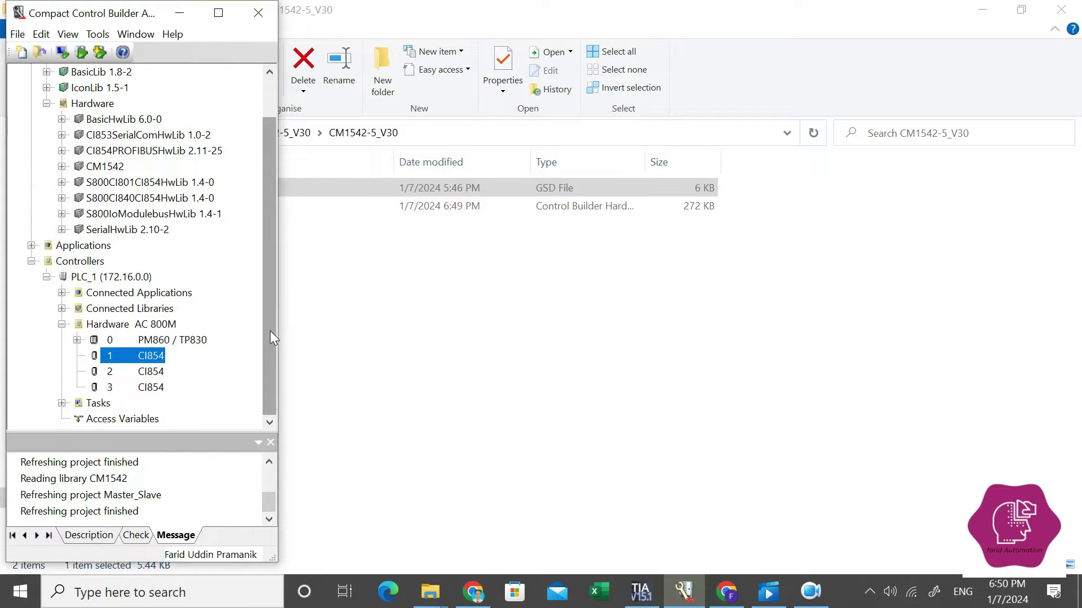
- Connect the CI853SerialComHwLib and CM1542 libraries to PLC_1, then collapse Connected Libraries
left_click(62, 309)
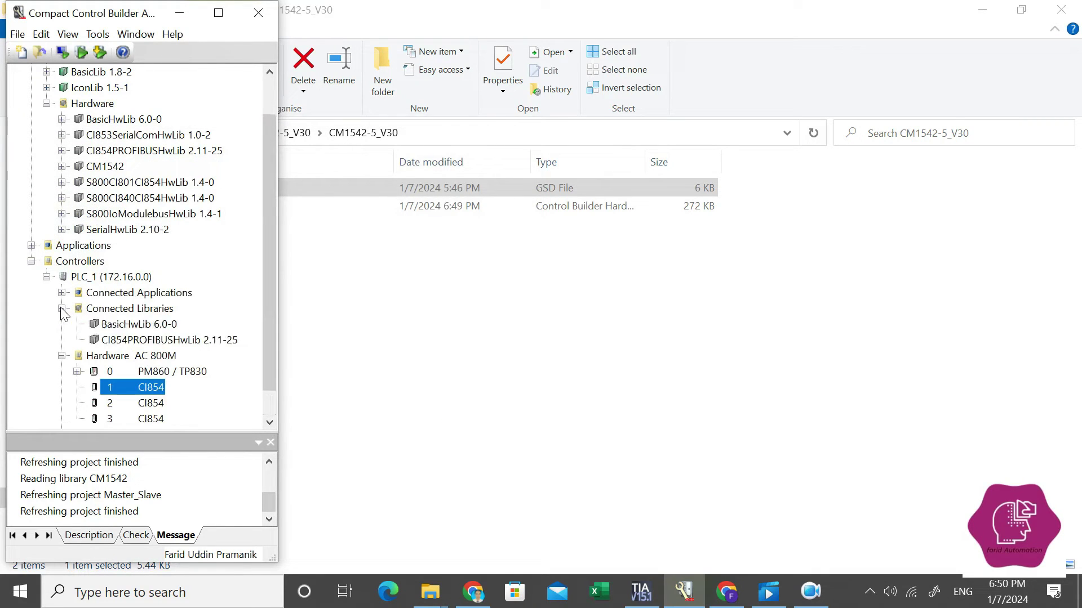
right_click(127, 314)
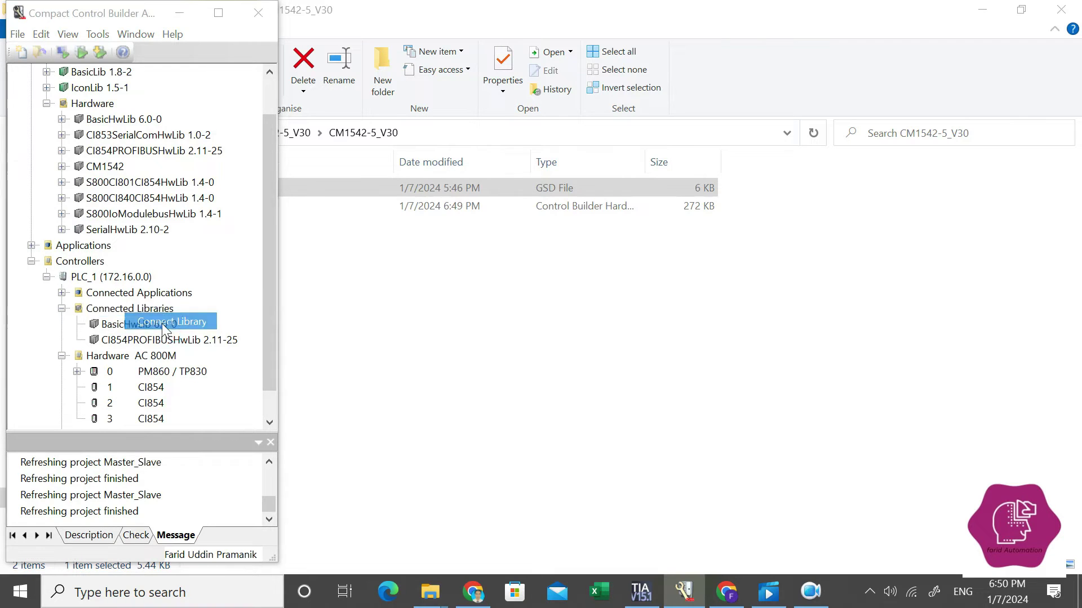
left_click(169, 322)
left_click(49, 186)
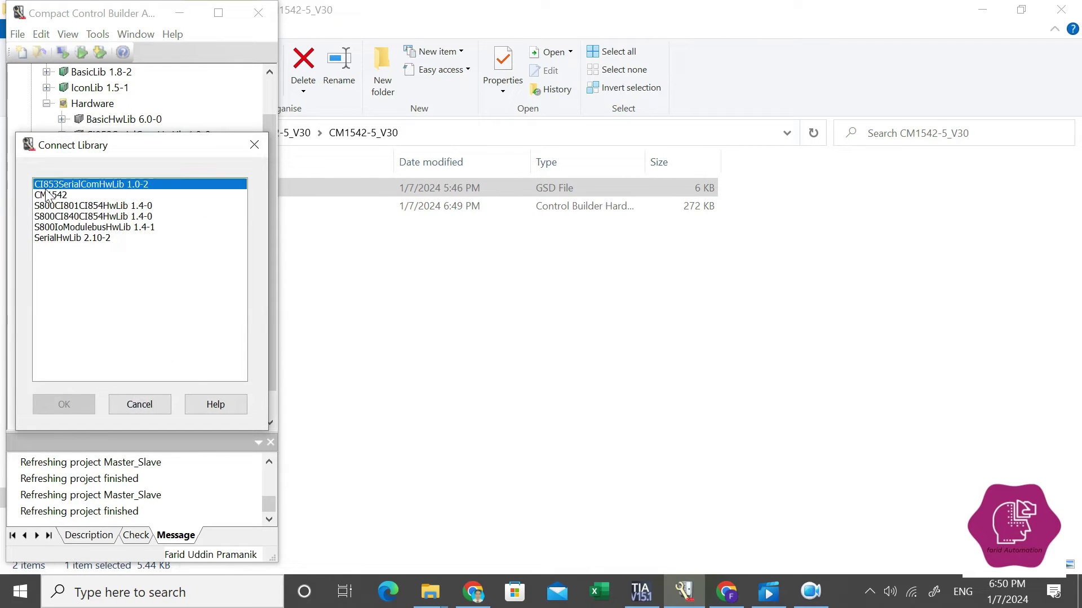
left_click(48, 195, "ctrl")
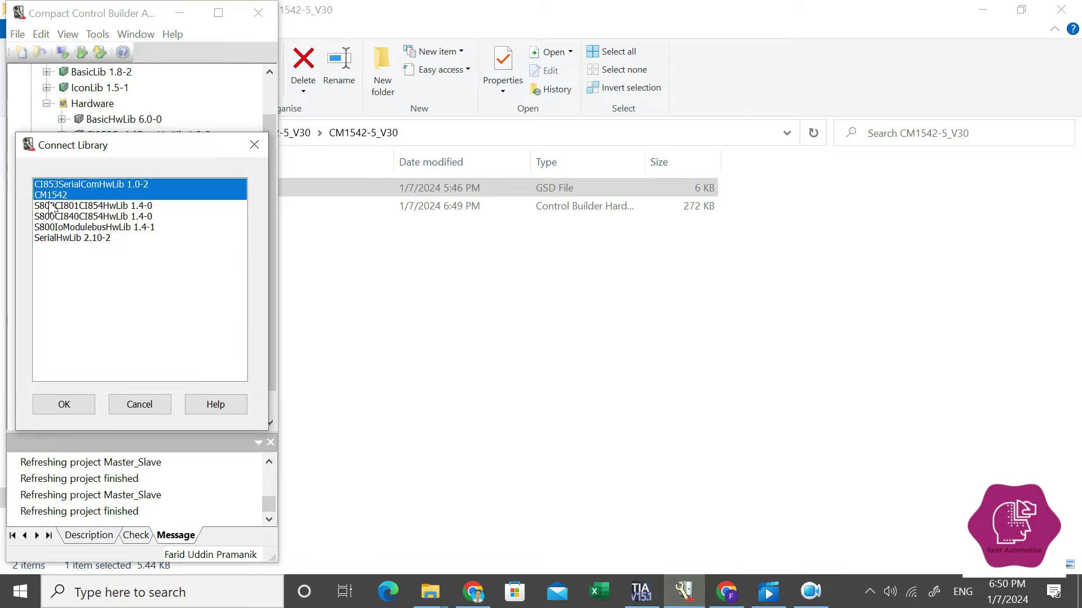
left_click(71, 402)
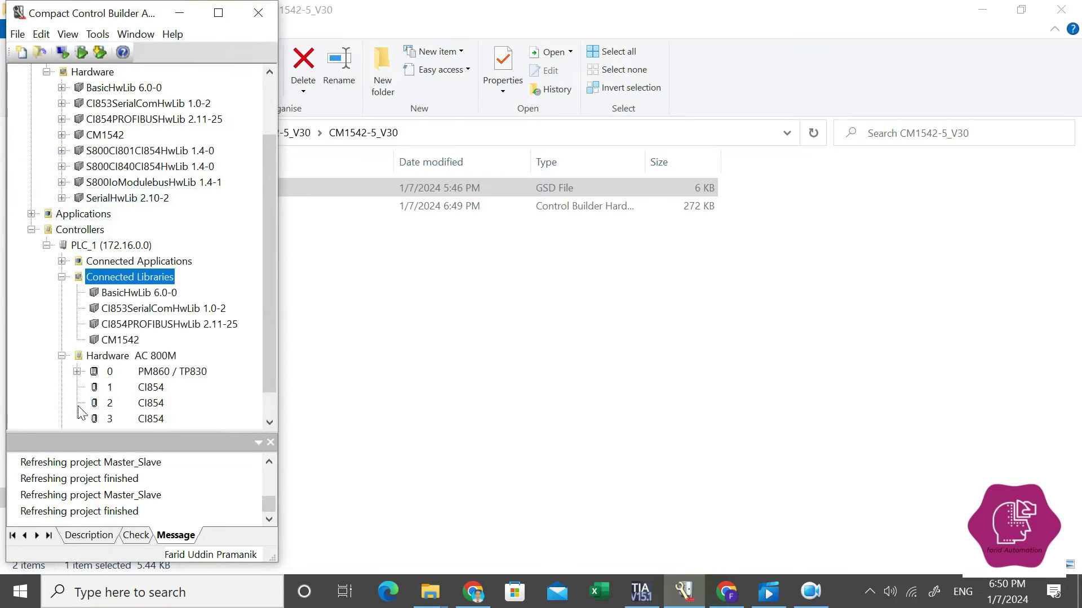
left_click(62, 278)
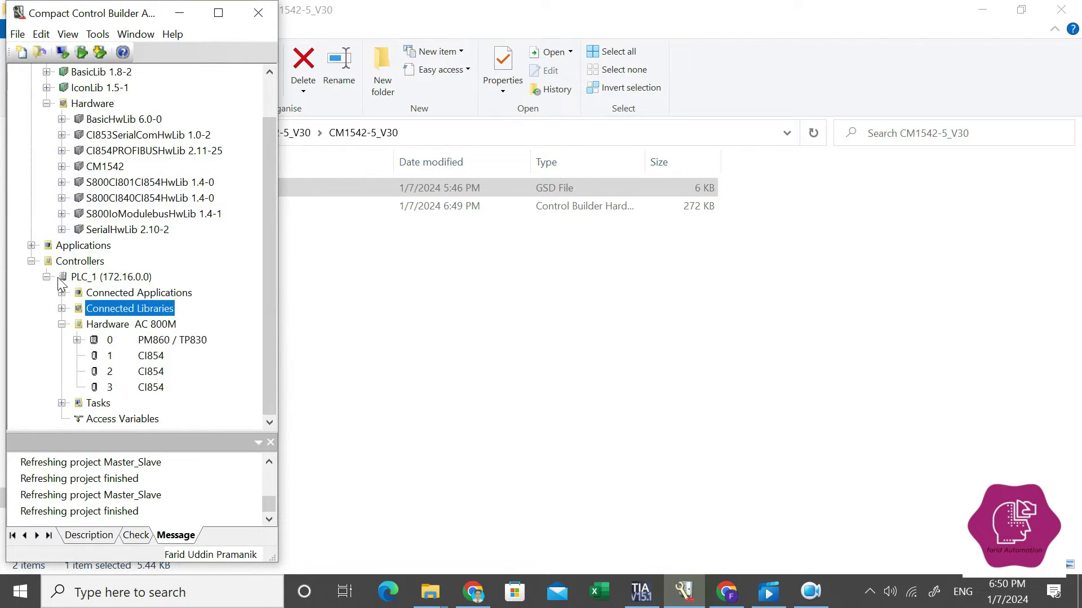
right_click(144, 355)
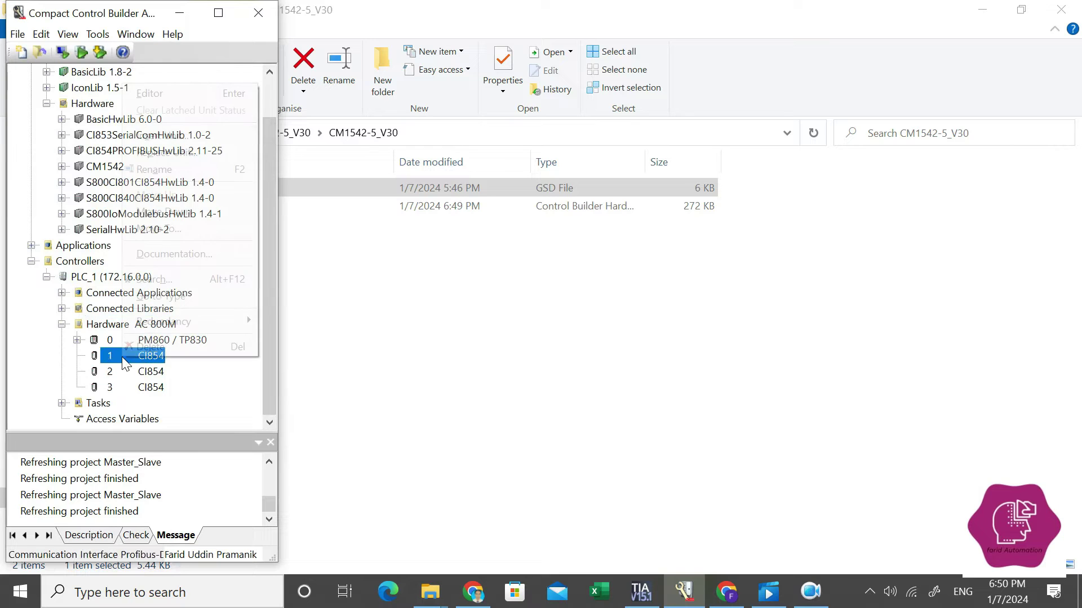
- Insert a CM 1542-5 slave at PROFIBUS address 40 under the first CI854 unit
left_click(163, 137)
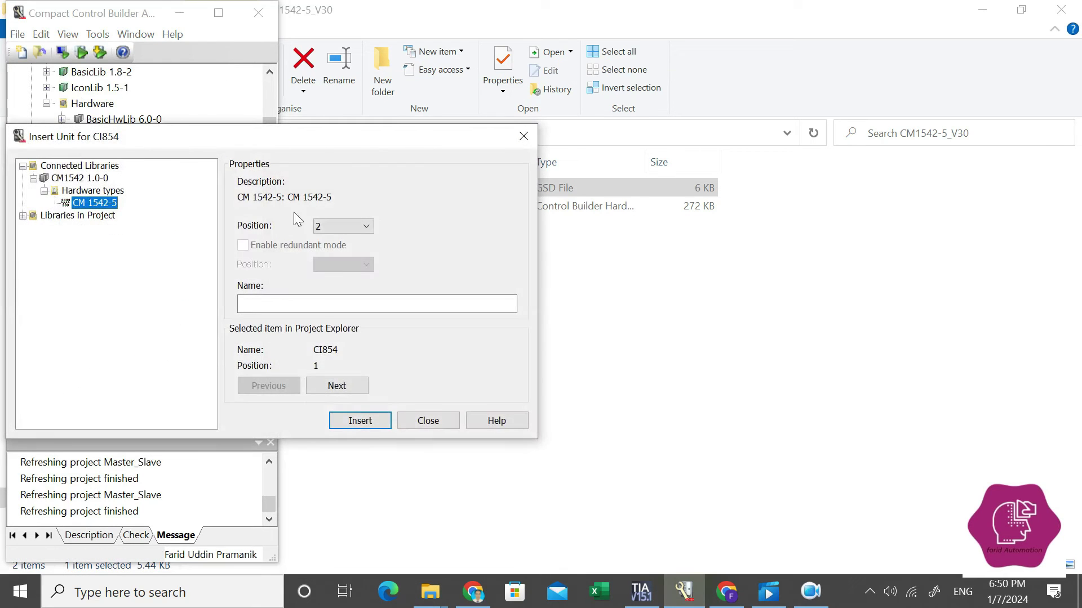
left_click_drag(389, 147, 642, 137)
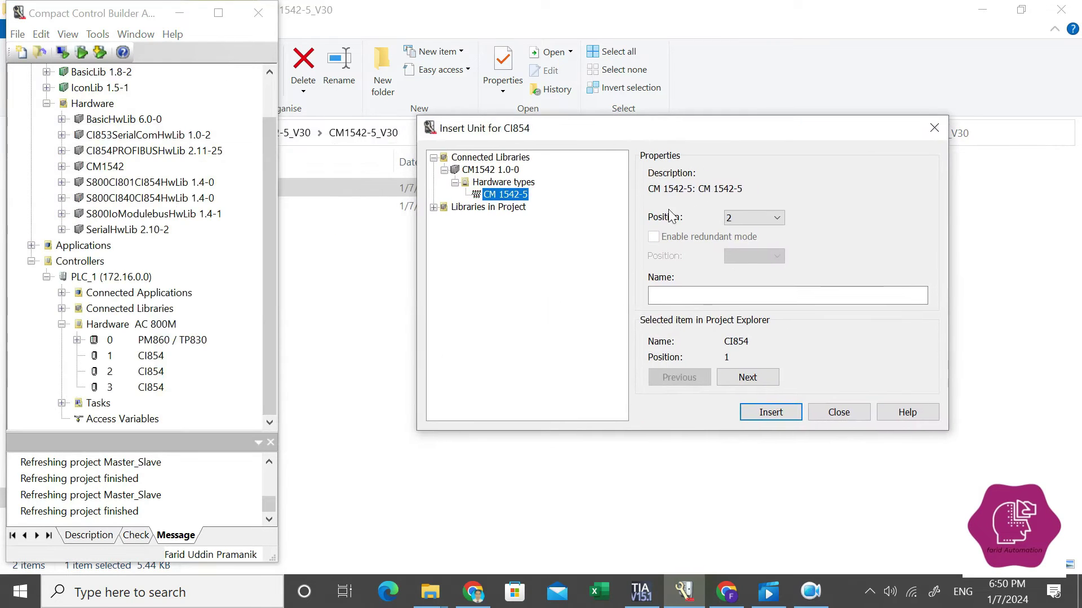
left_click(741, 219)
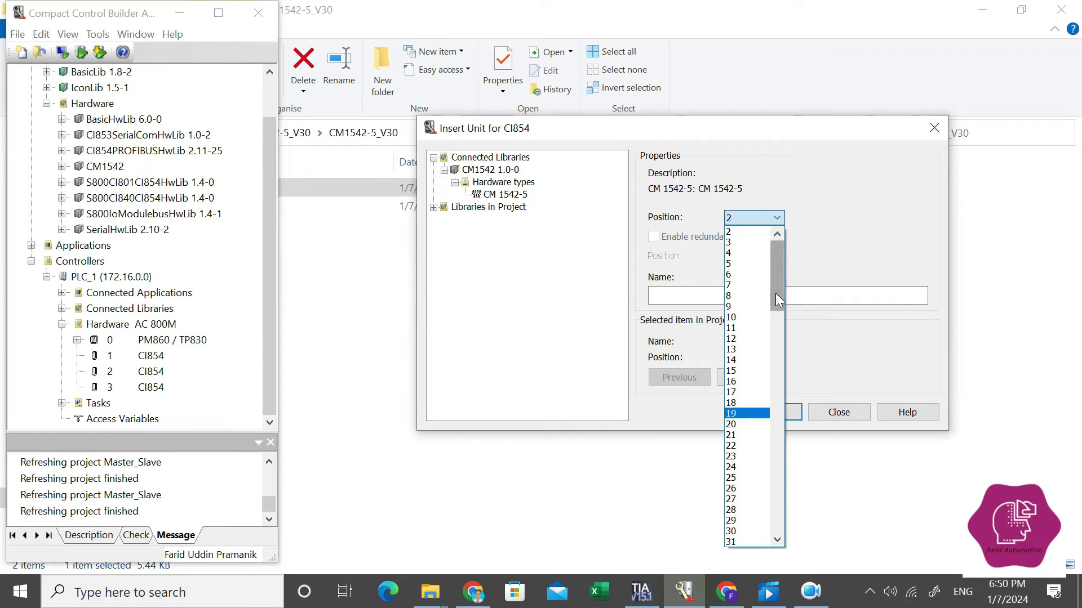
left_click_drag(776, 293, 774, 350)
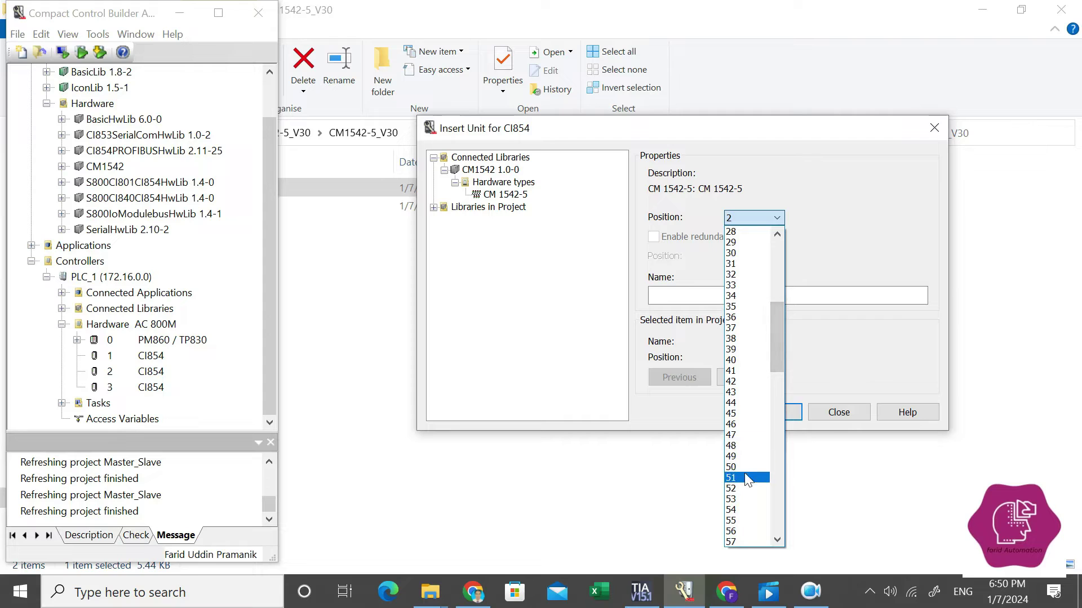
left_click(732, 360)
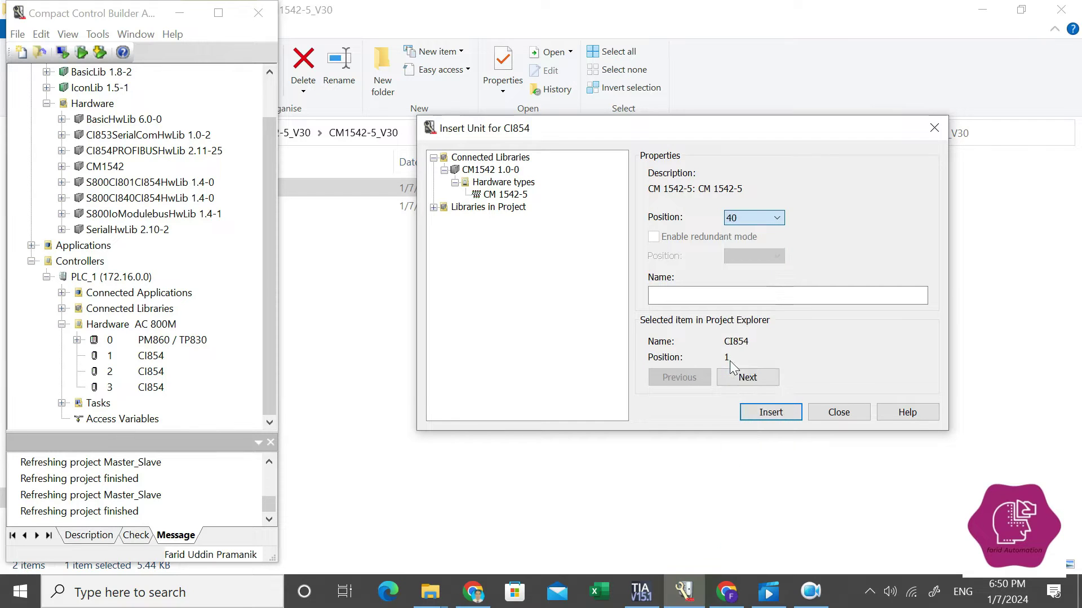
left_click(776, 415)
left_click(780, 414)
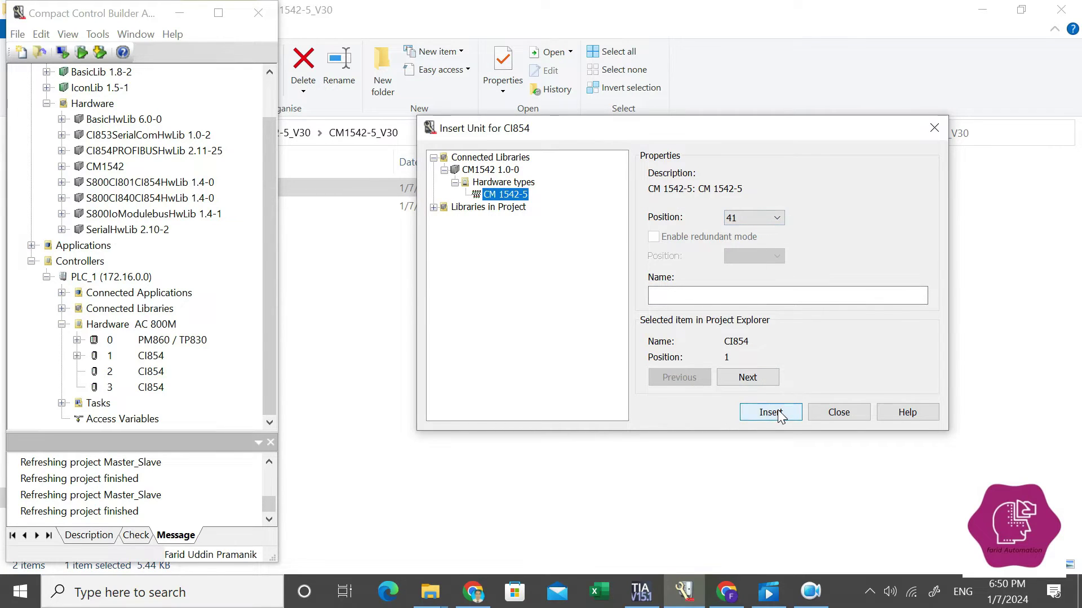
left_click(837, 412)
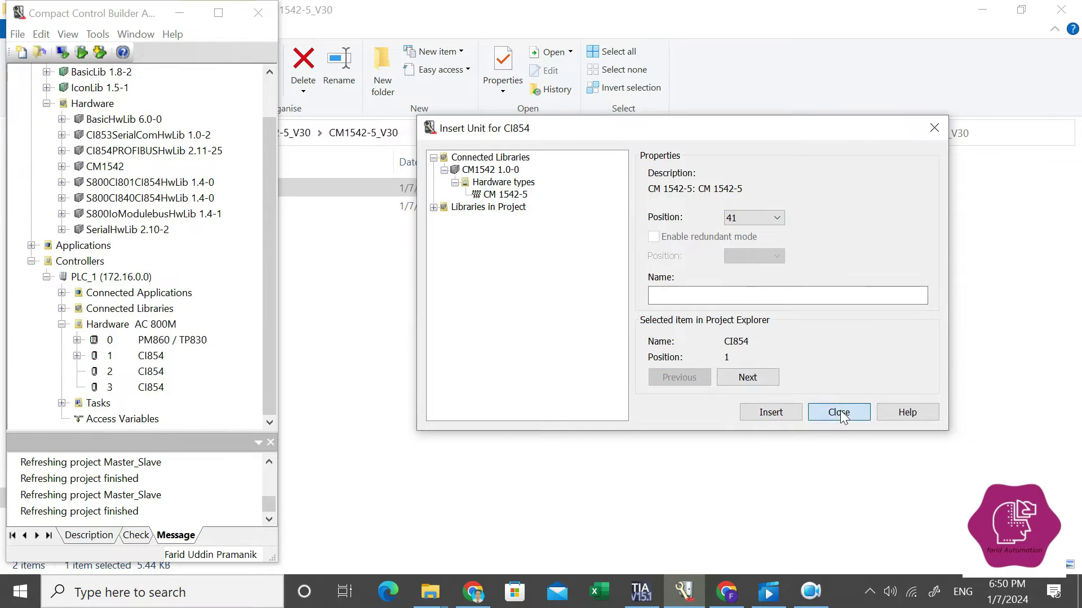
- Expand the first CI854 and select the new CM 1542-5 slave
left_click(77, 356)
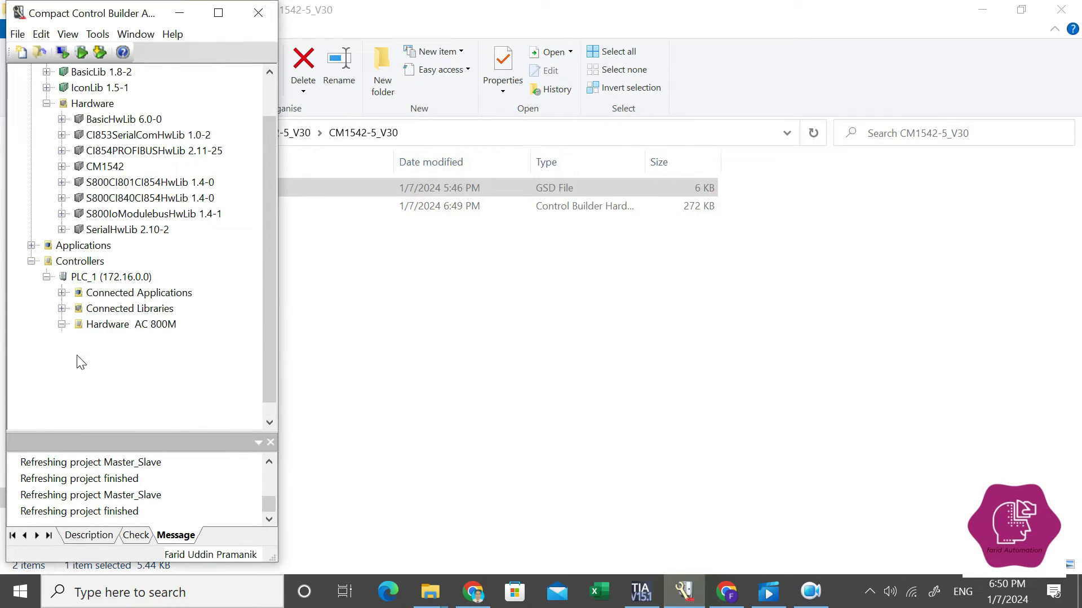
left_click(126, 373)
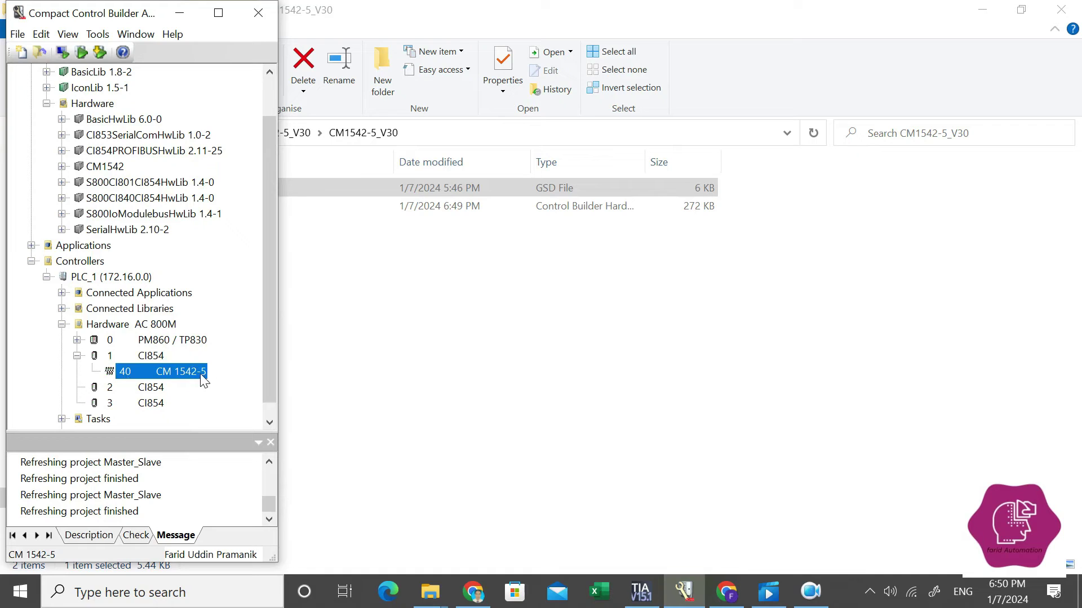
scroll(268, 406, "down", 1)
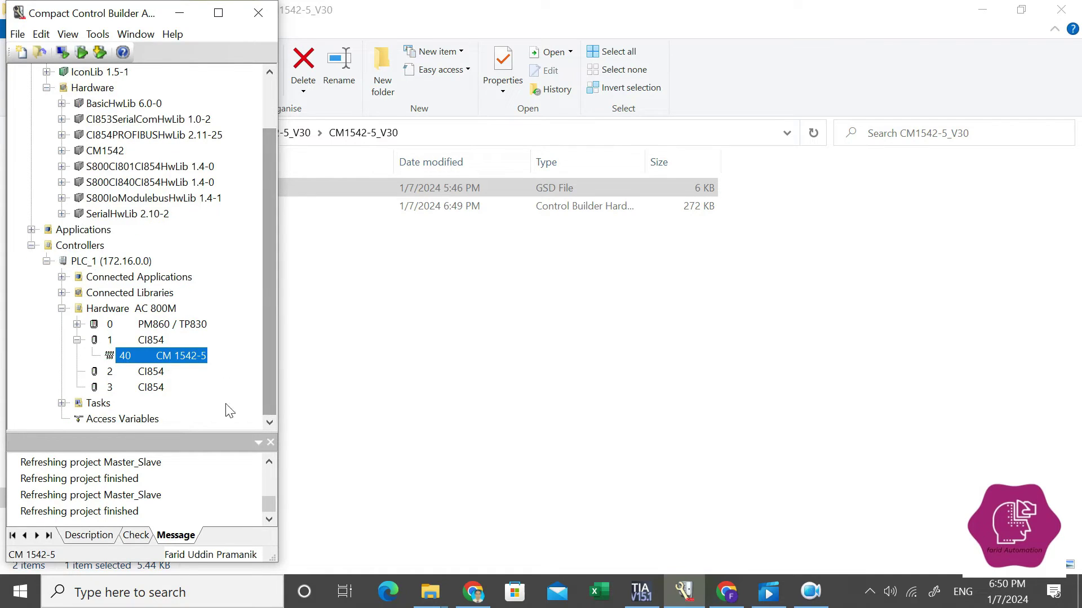
right_click(162, 356)
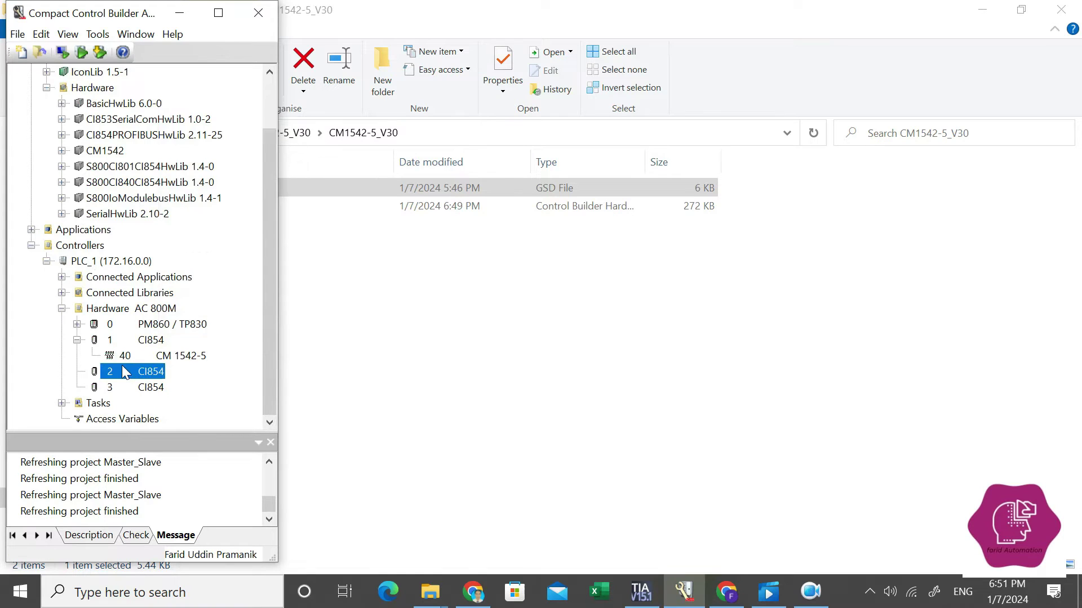
left_click(123, 368)
left_click(162, 356)
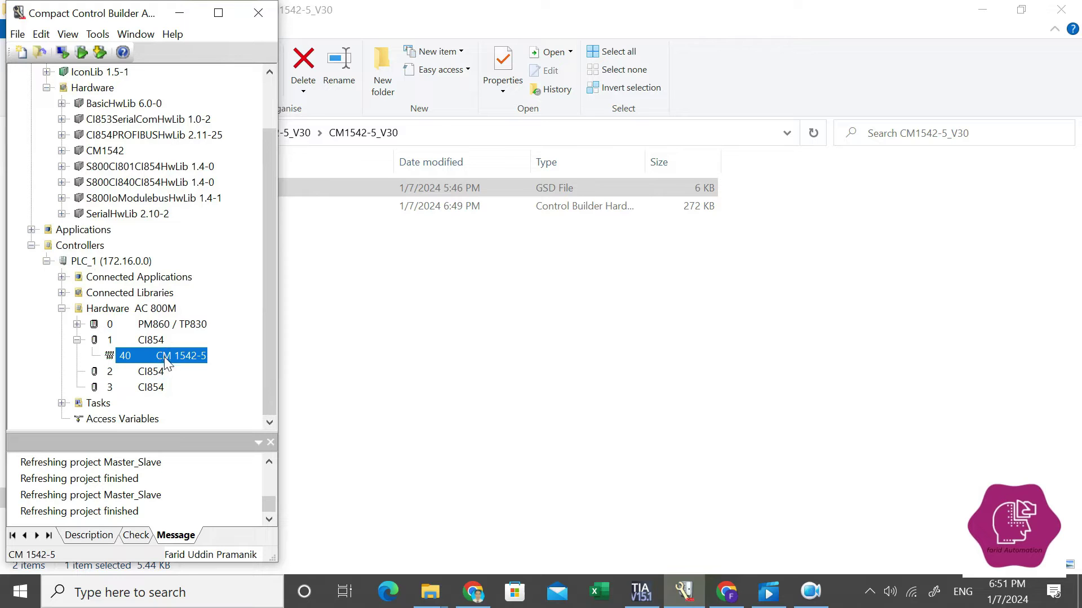
right_click(152, 352)
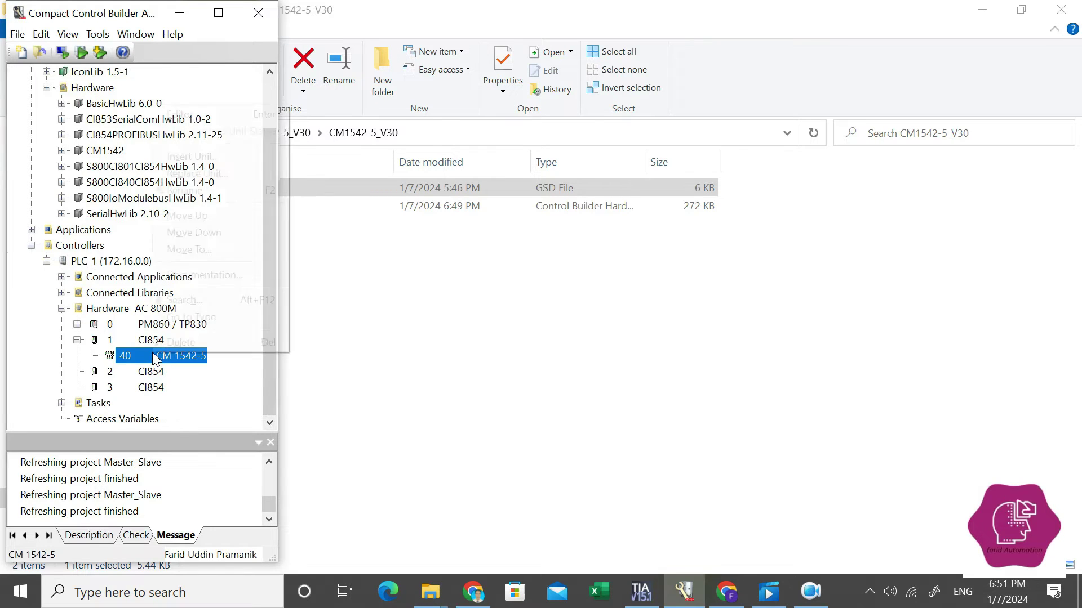
left_click(196, 174)
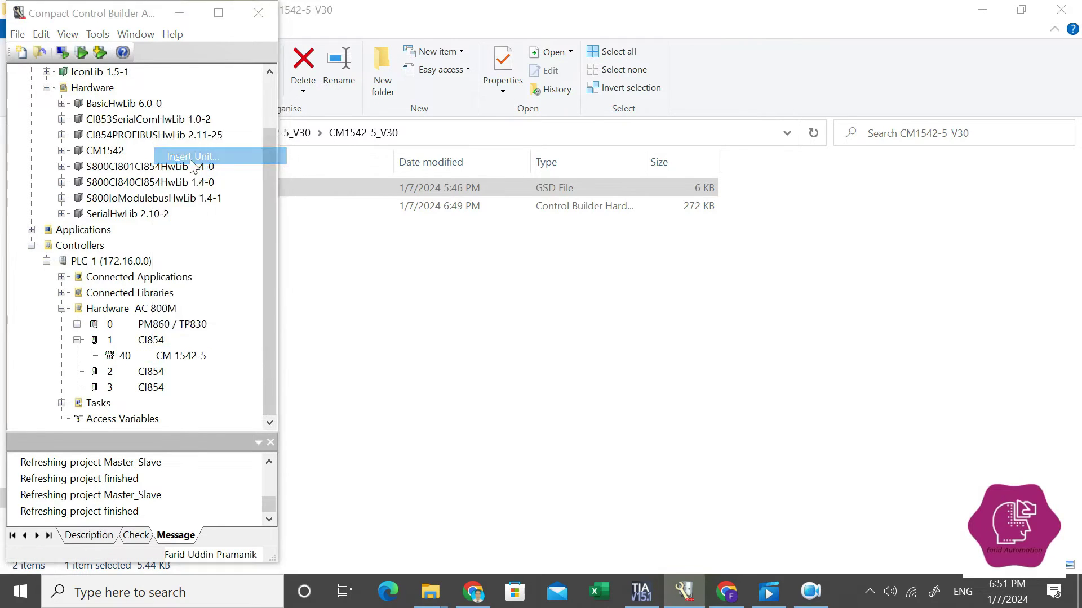
mouse_move(211, 239)
left_mouse_down()
mouse_move(202, 365)
mouse_move(207, 258)
left_mouse_up()
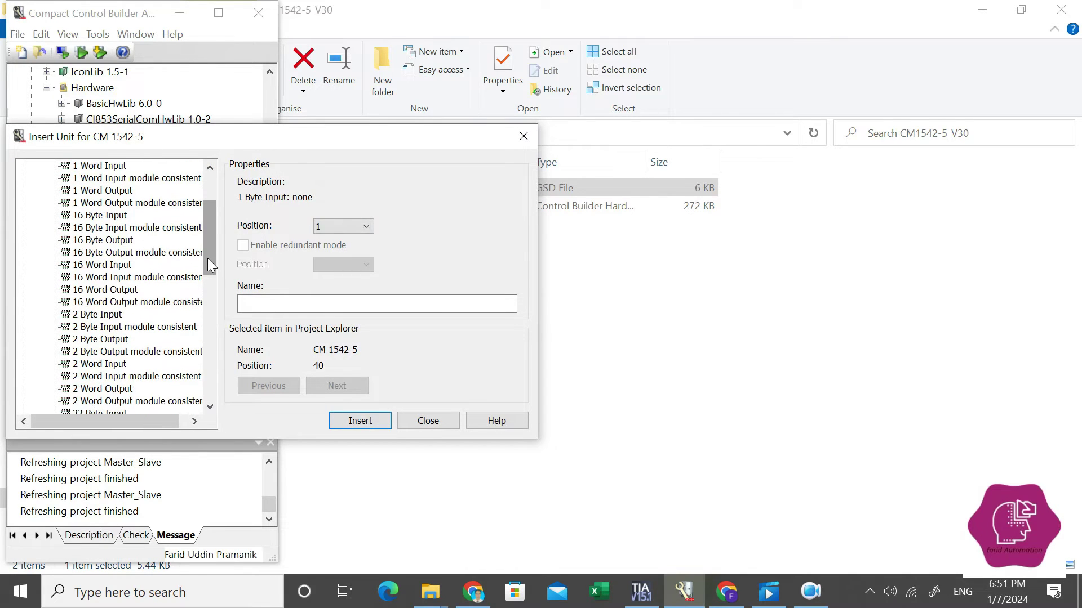
left_click(141, 277)
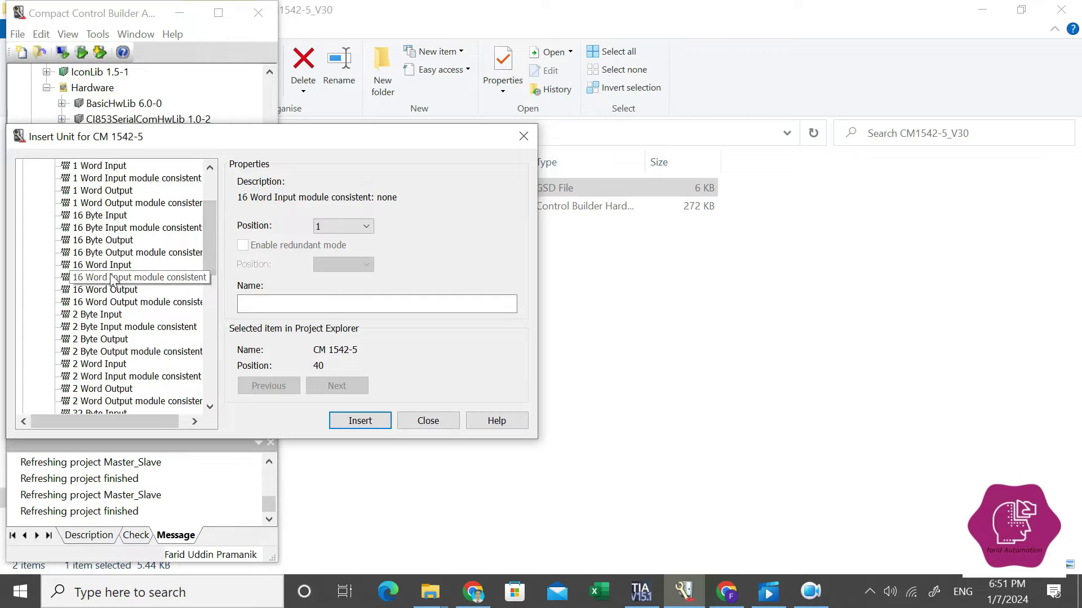
left_click(89, 204)
left_click(95, 316)
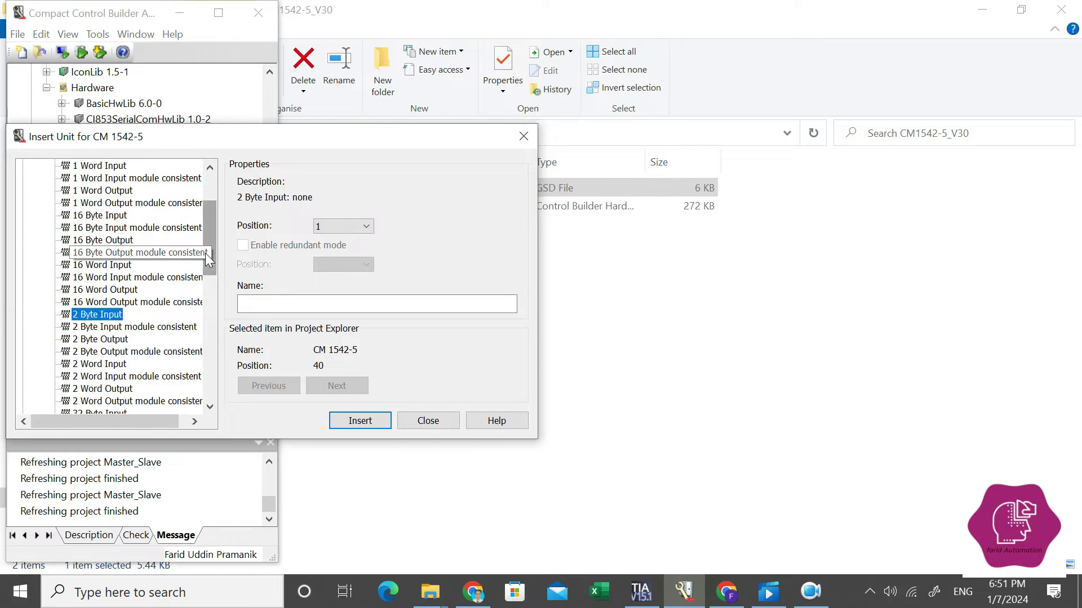
left_click_drag(205, 253, 198, 310)
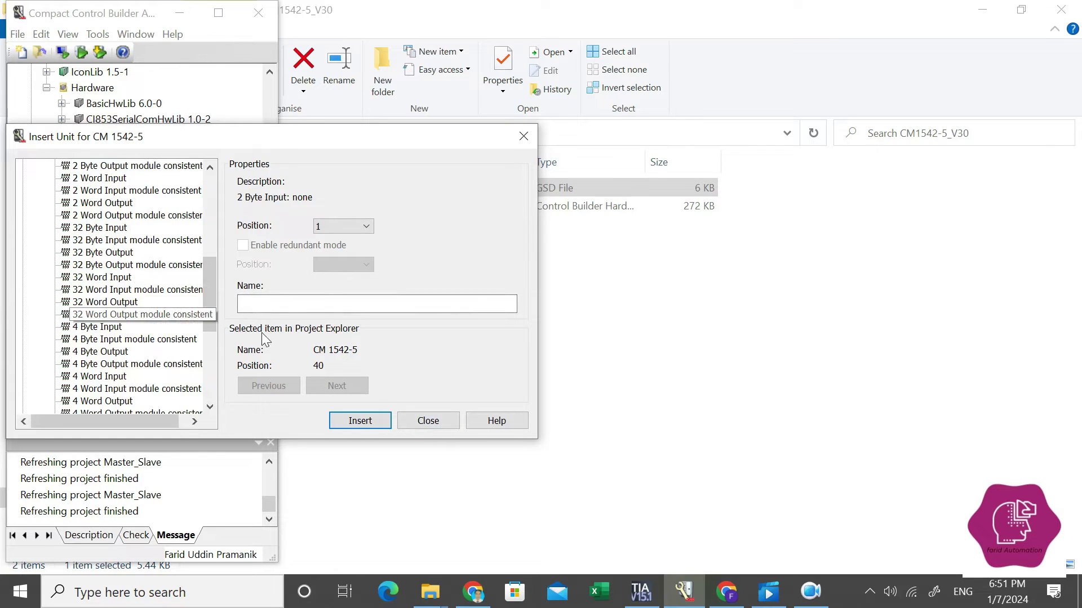
left_click(450, 426)
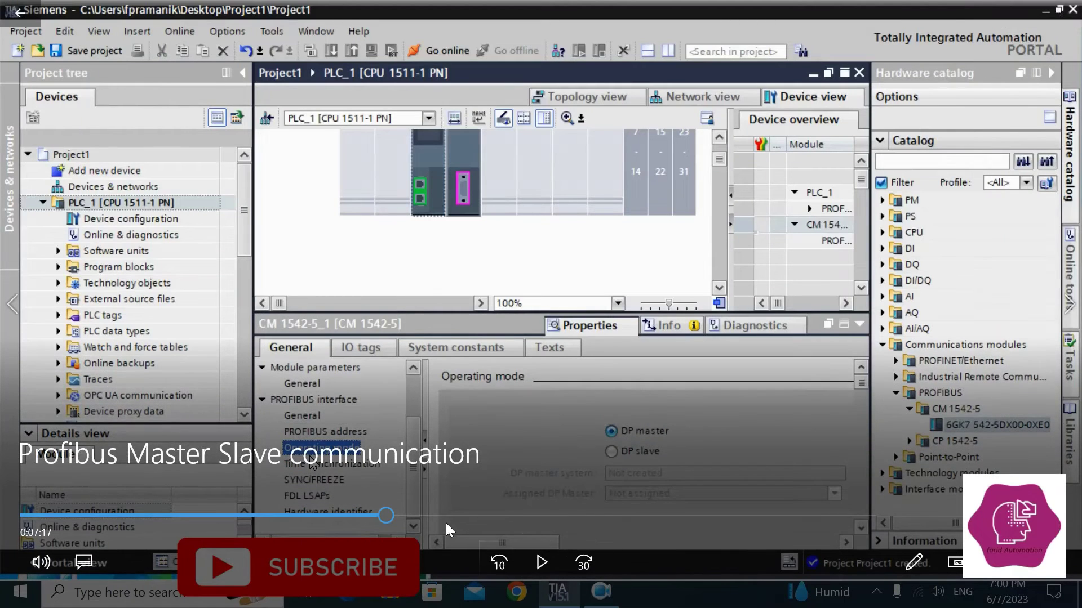
- Seek the TIA Portal video to the CM 1542-5 transfer-area setup, then minimize the player
left_click(441, 515)
left_click(493, 515)
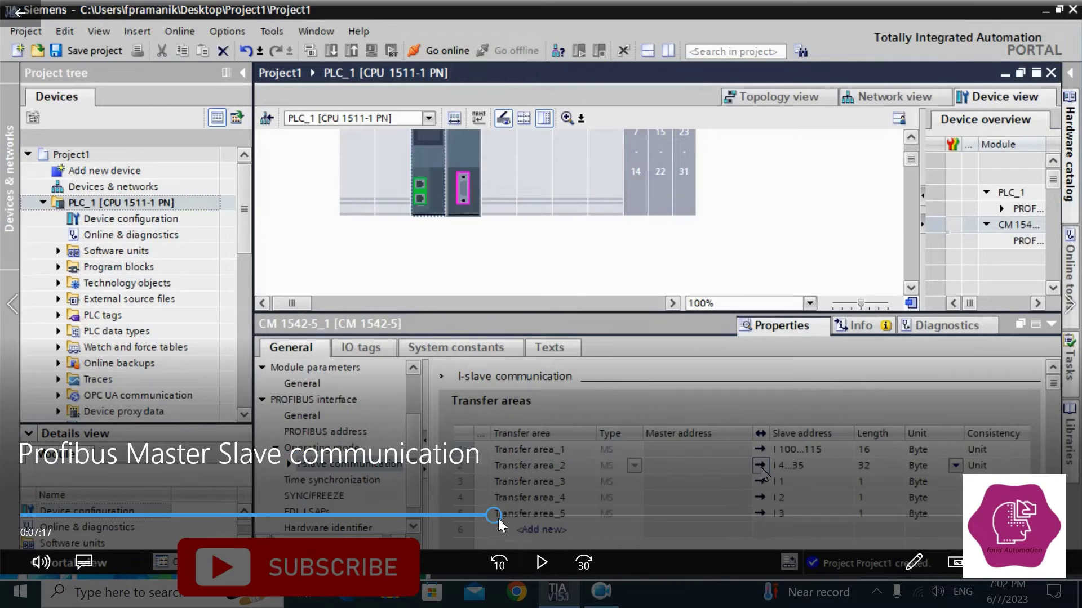
left_click(598, 515)
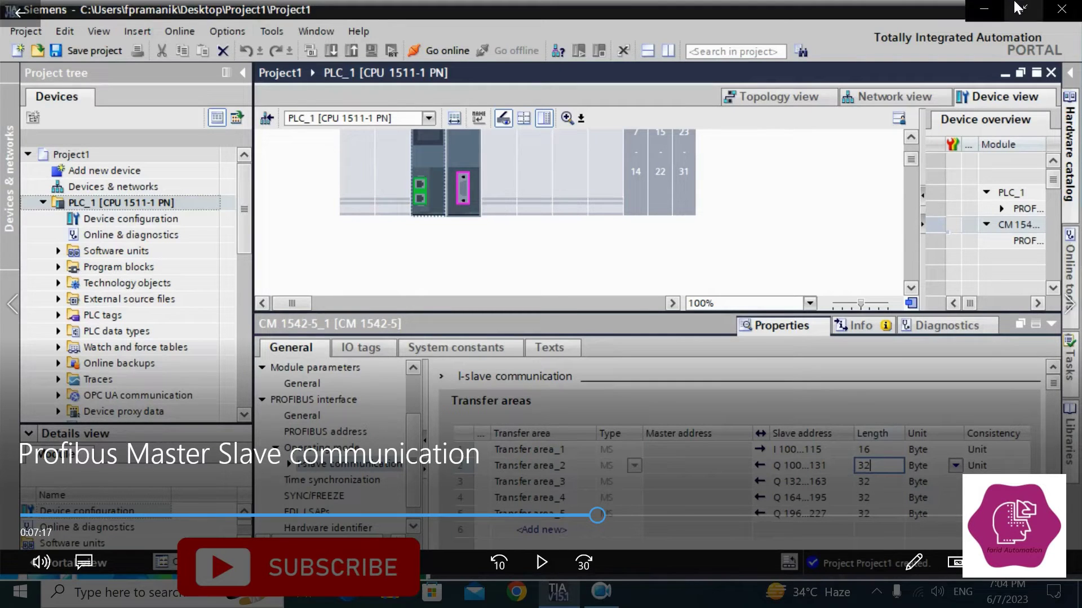
left_click(995, 11)
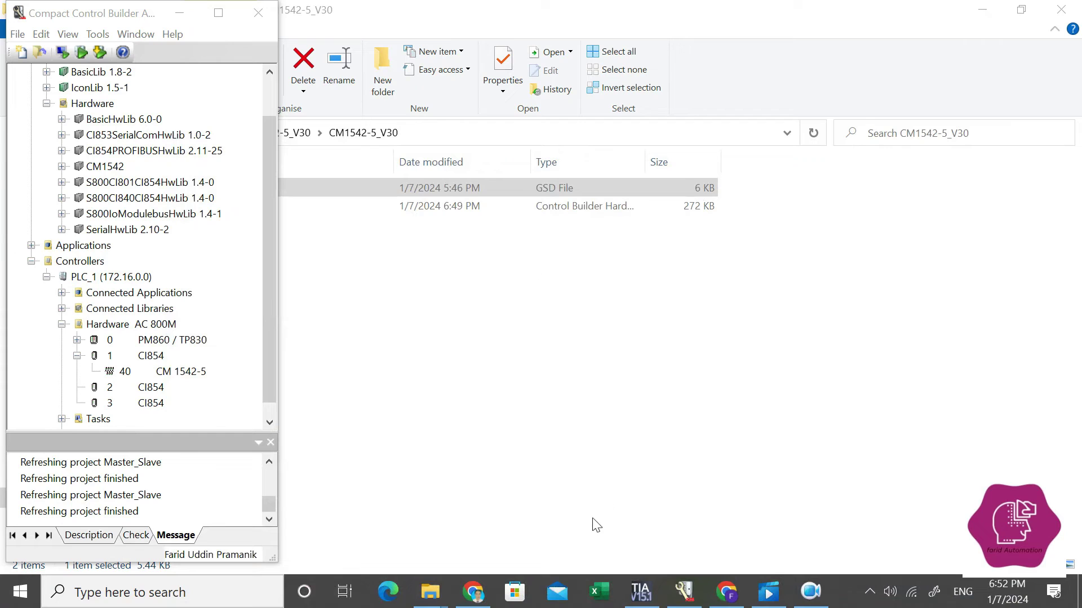
- Insert a 16 Byte Output unit at position 1 under the CM 1542-5 slave
left_click(148, 374)
right_click(146, 374)
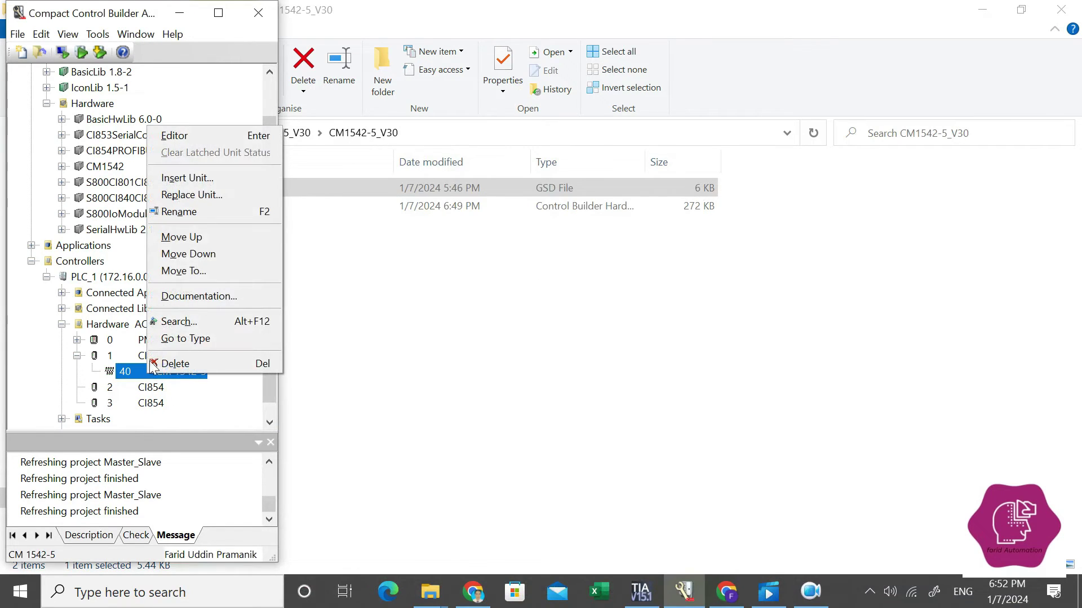
left_click(178, 187)
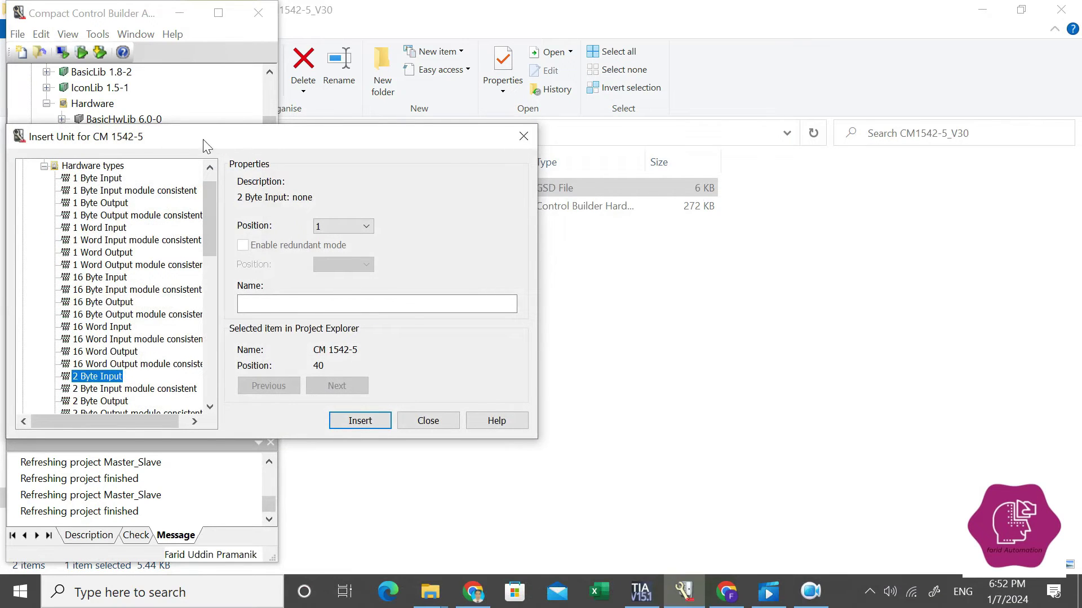
left_click_drag(205, 146, 583, 158)
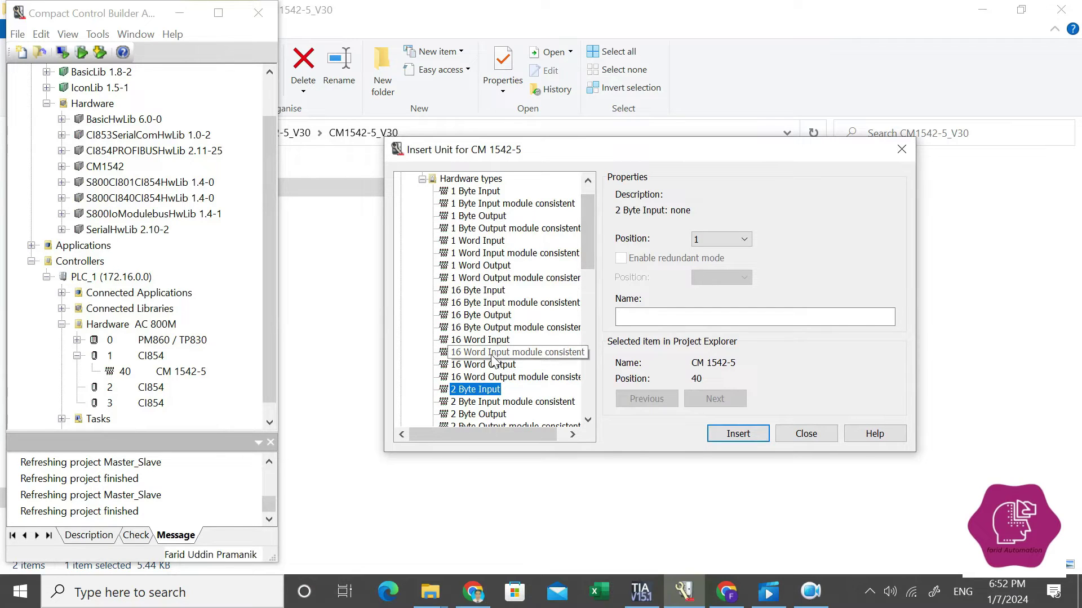
left_click(475, 317)
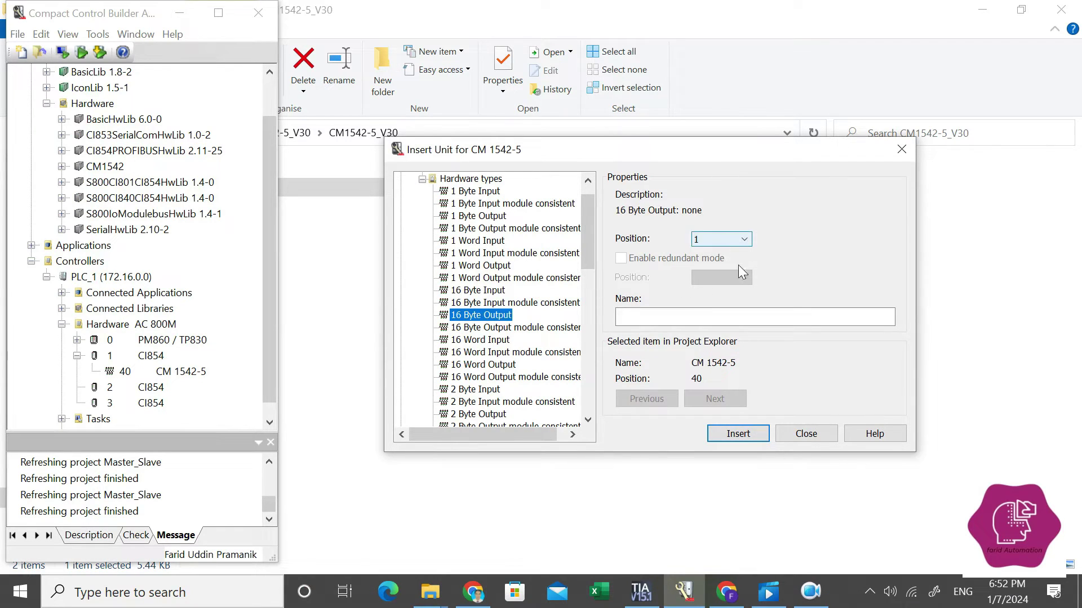
left_click(738, 438)
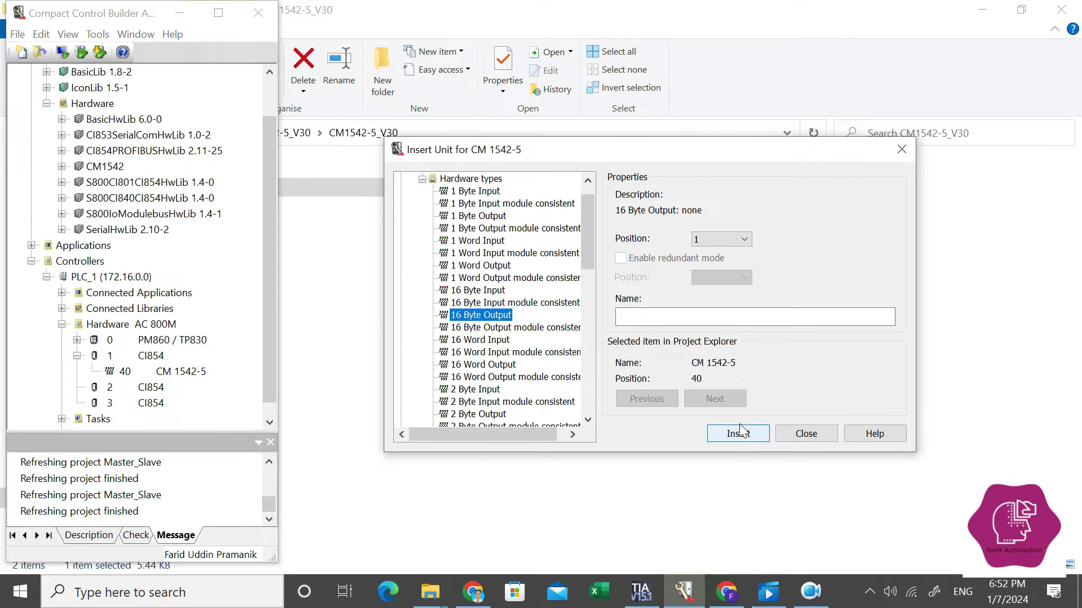
left_click(740, 433)
- Add 32 Byte Input units at positions 2, 3, 4 and 5, then close the dialog
left_click_drag(586, 258, 589, 309)
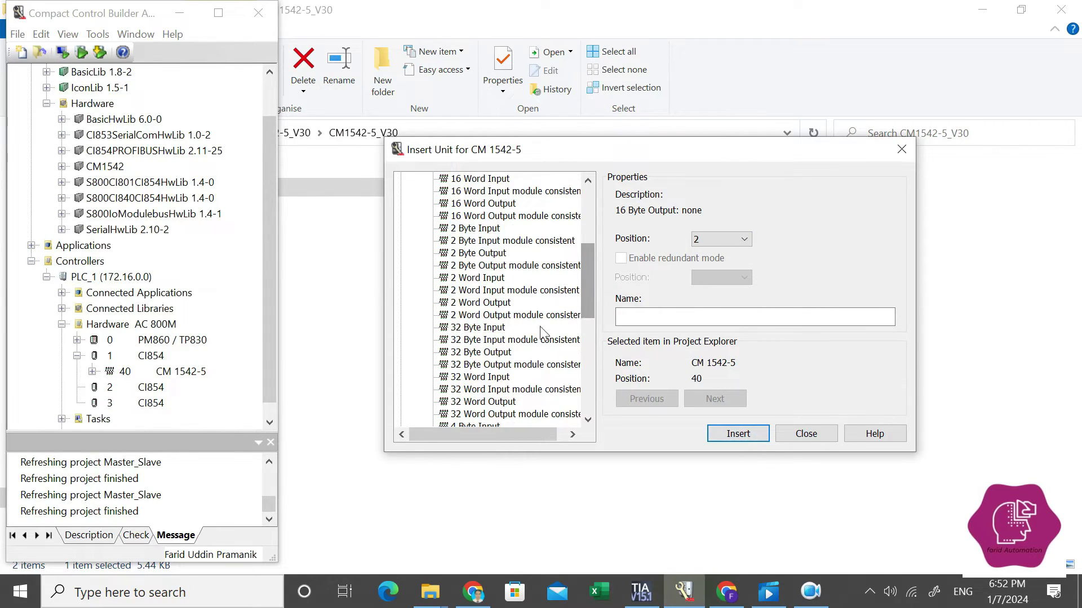
left_click(484, 328)
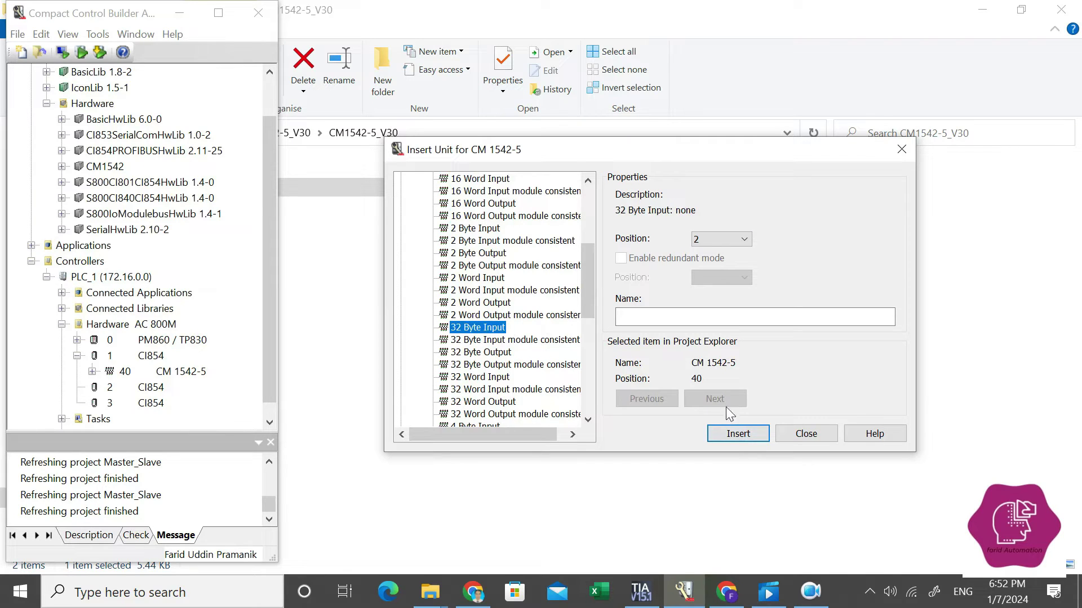
left_click(732, 437)
left_click(731, 437)
left_click(732, 437)
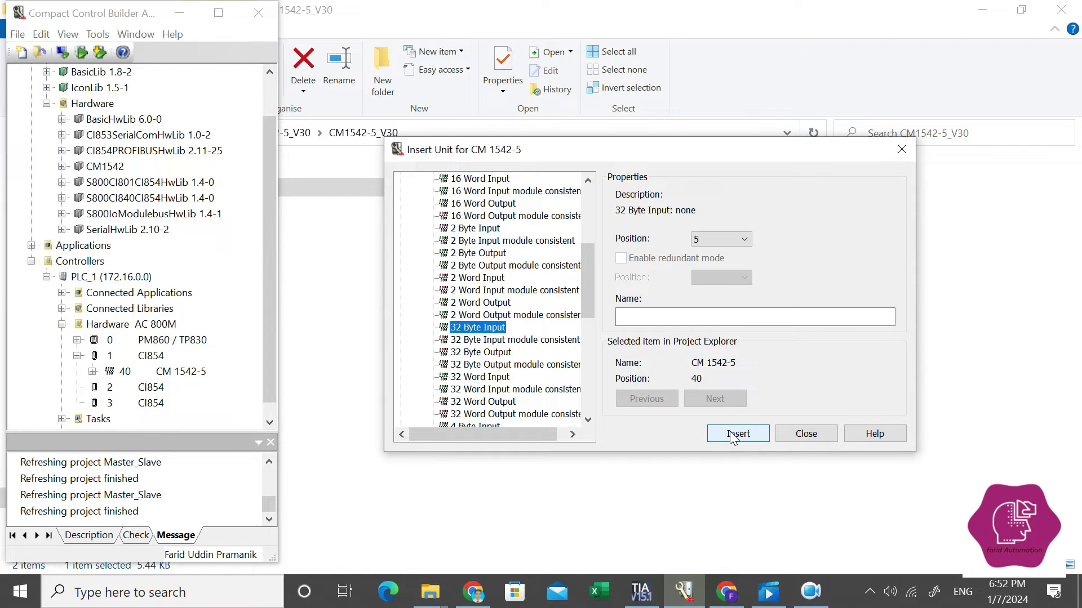
left_click(732, 437)
left_click(805, 436)
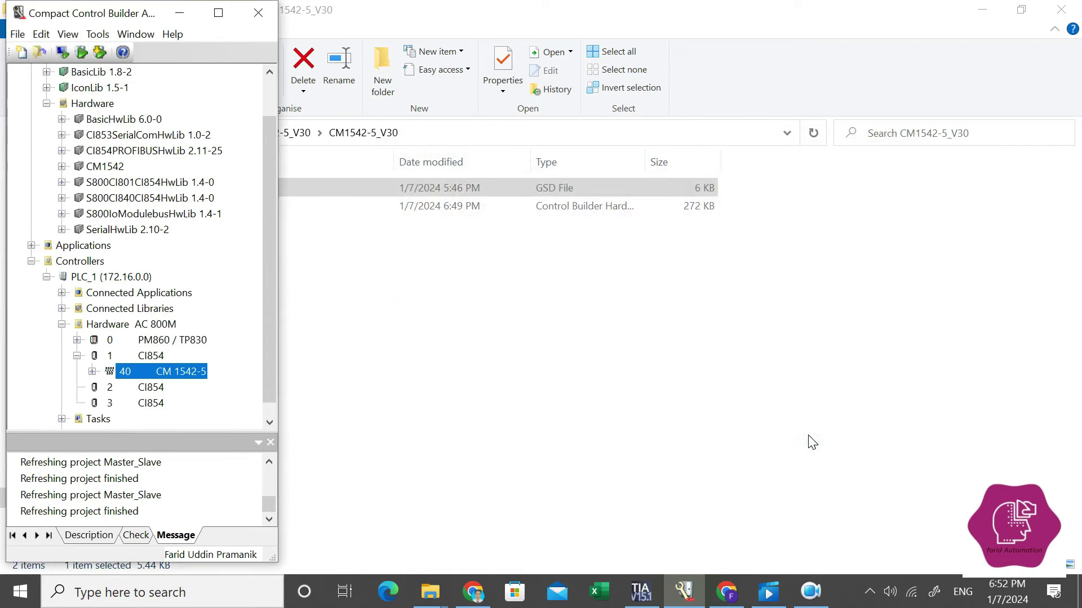
- Expand CM 1542-5 and review its new modules against the TIA Portal recording
left_click(92, 371)
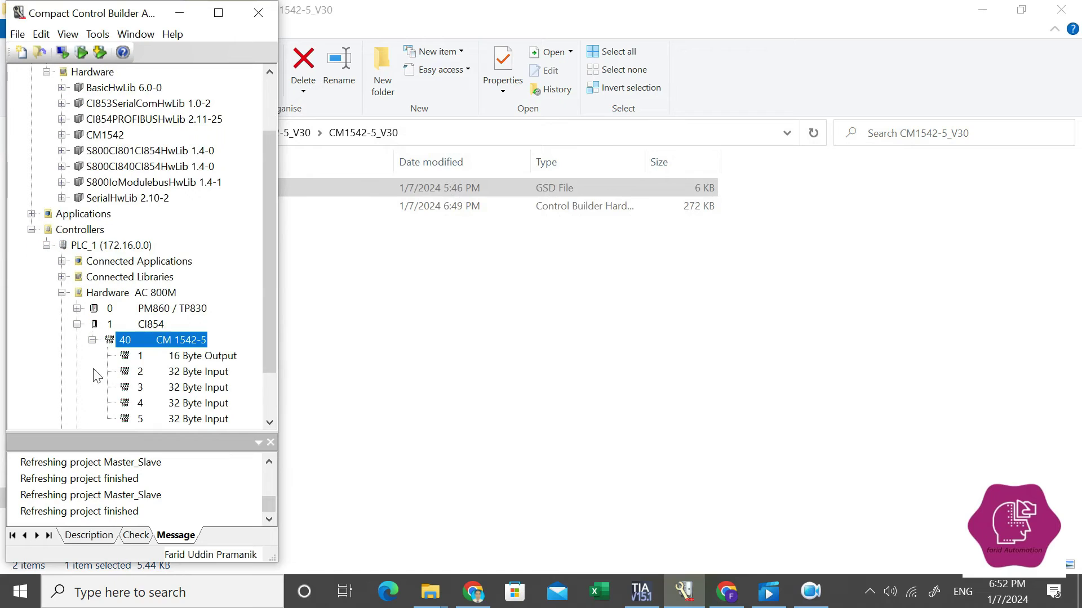
left_click_drag(266, 324, 273, 346)
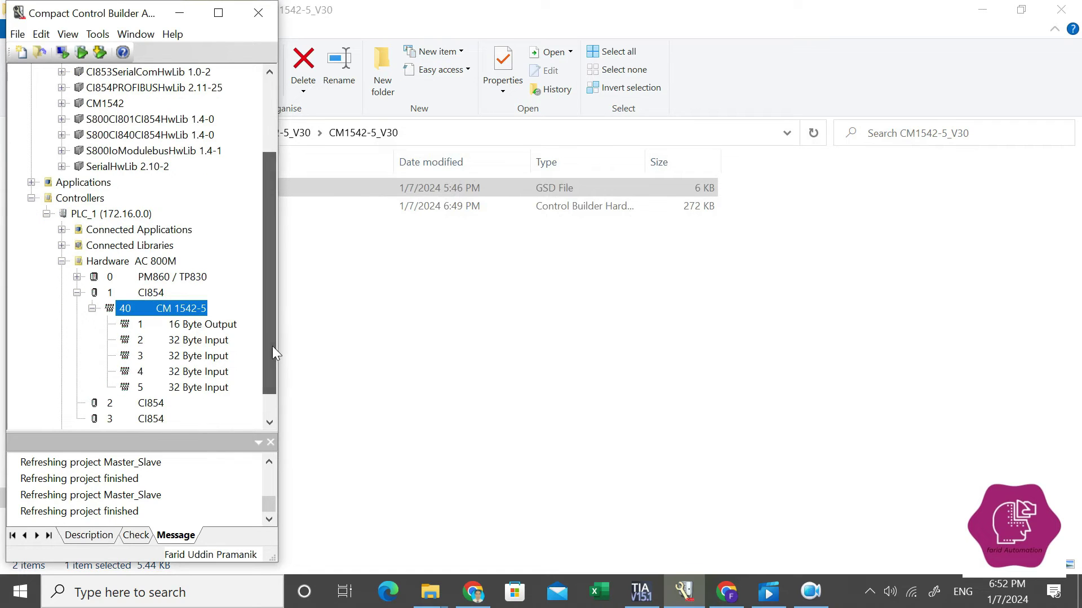
left_click(199, 329)
left_click(198, 338)
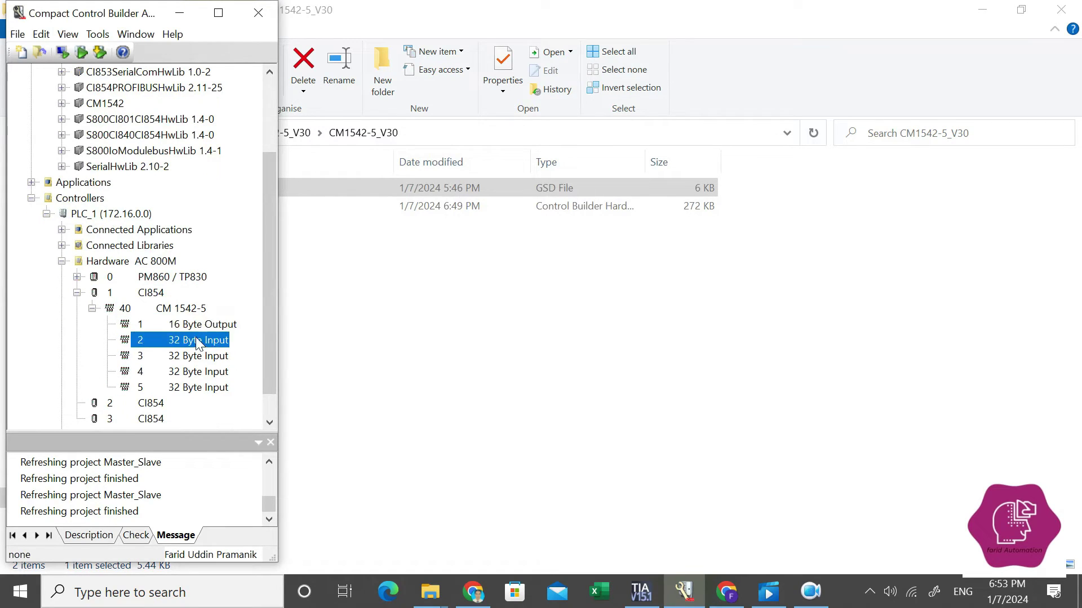
left_click(198, 371)
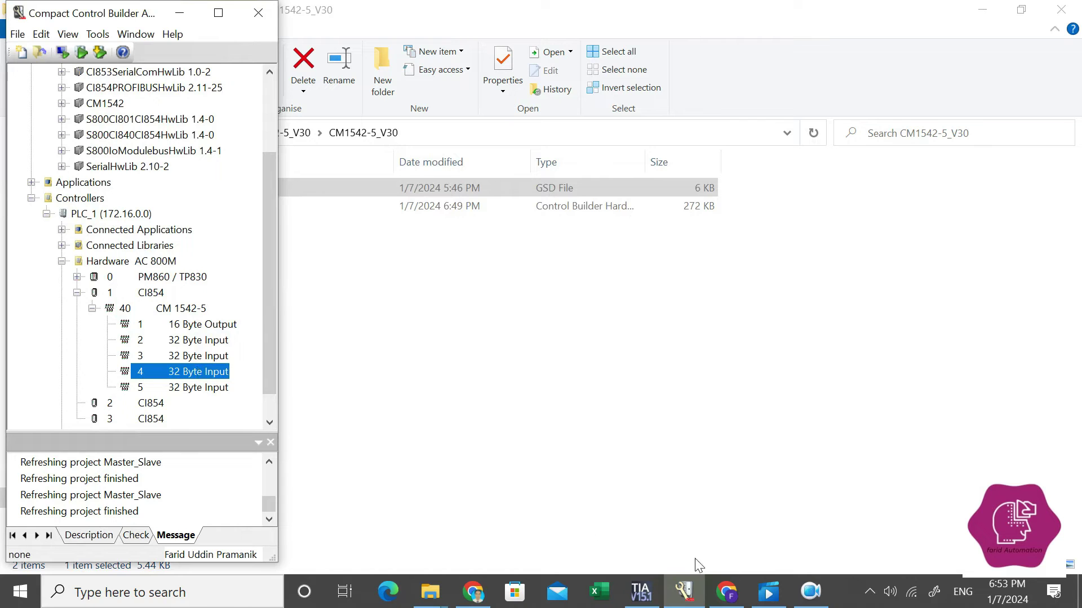
left_click(769, 597)
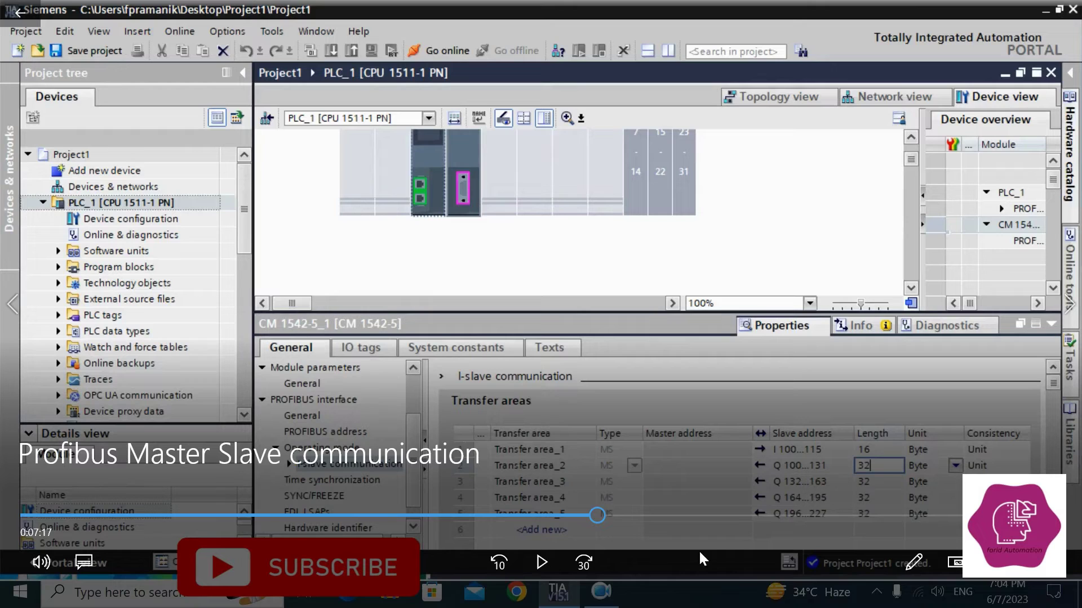
- Minimize the TIA video, click through the CM 1542-5 units, and open the 16 Byte Output editor
left_click(992, 12)
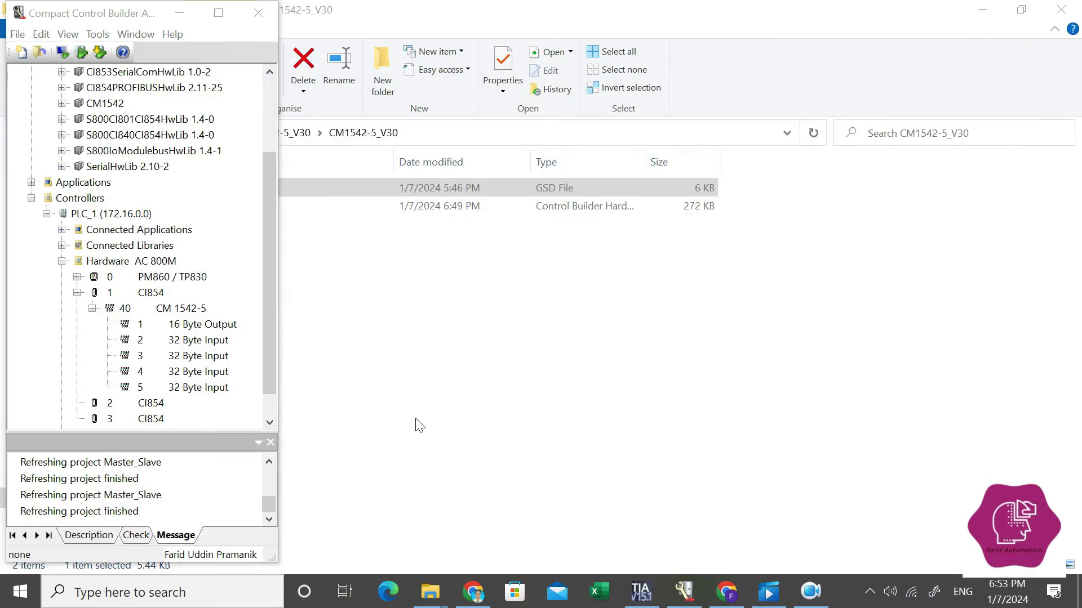
left_click(176, 342)
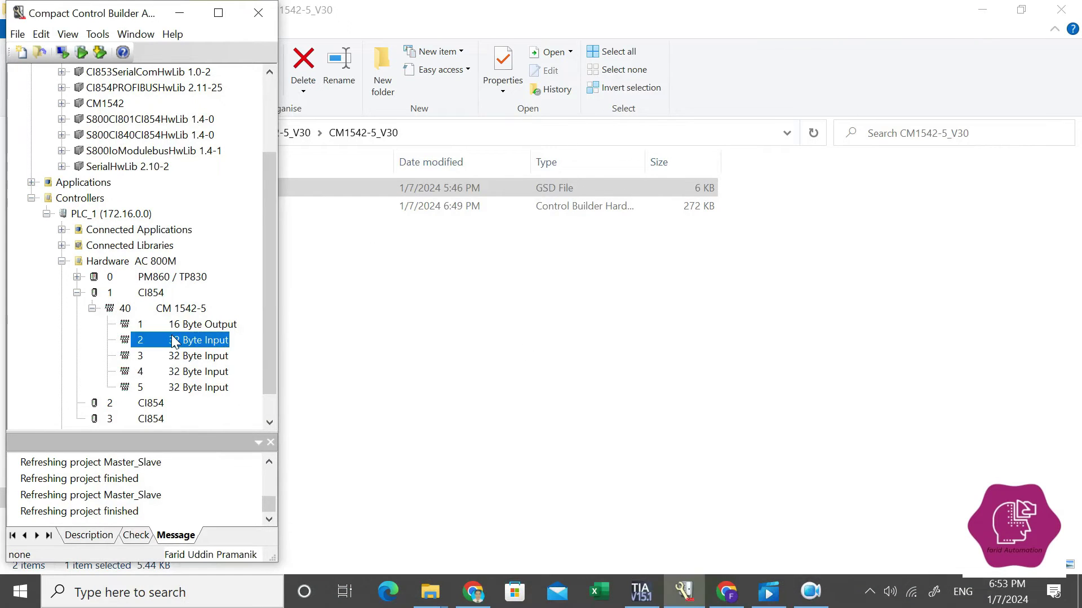
left_click(181, 359)
left_click(185, 388)
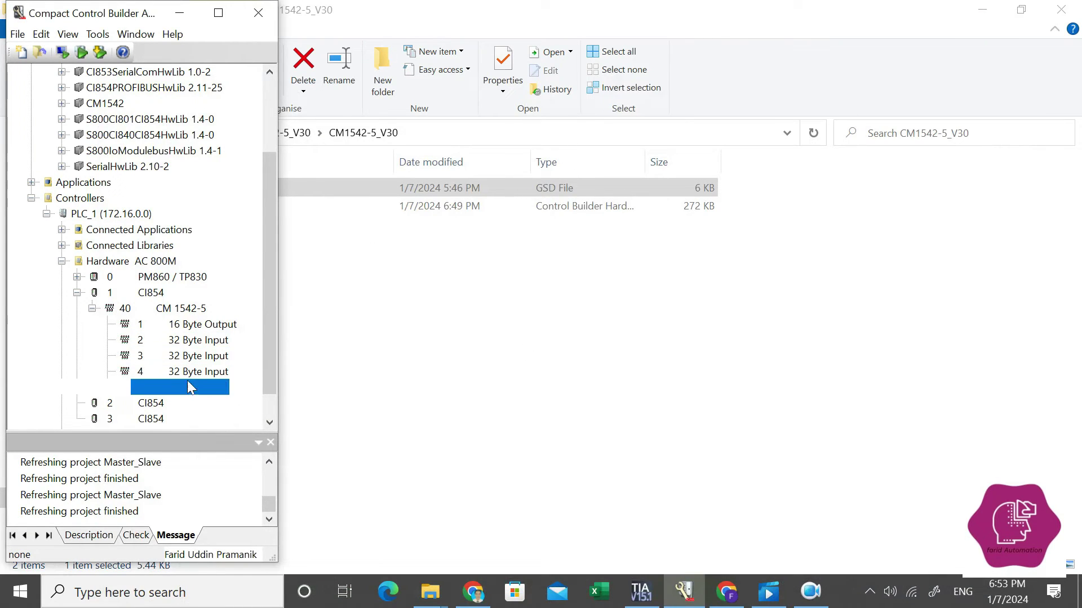
left_click(213, 325)
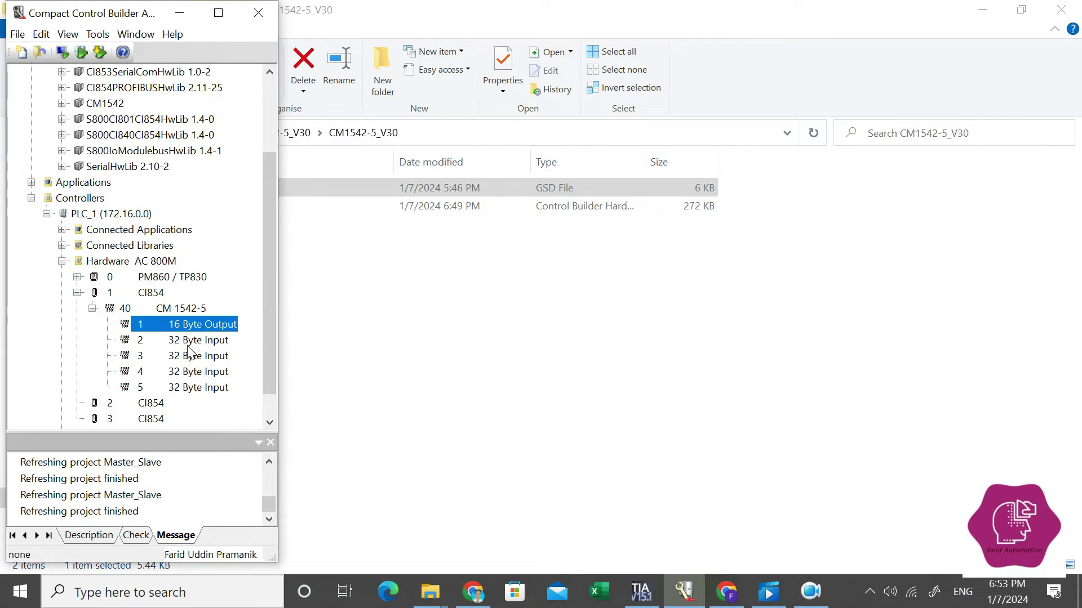
double_click(201, 339)
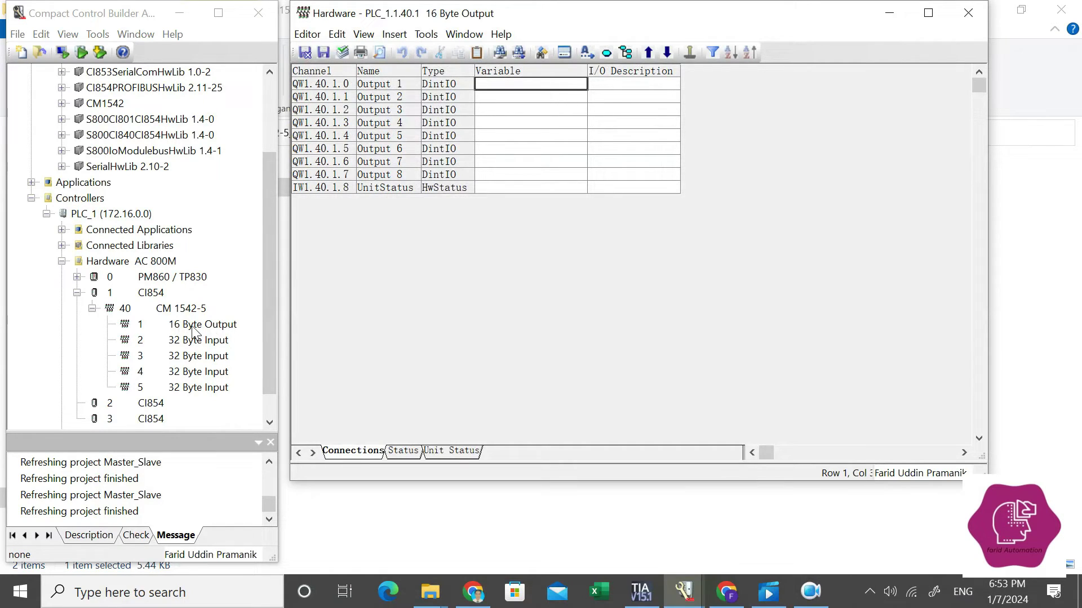
- Review the 16 Byte Output channels Output 1–8 and UnitStatus in its Connections table
mouse_move(272, 270)
left_mouse_down()
mouse_move(259, 187)
mouse_move(264, 277)
left_mouse_up()
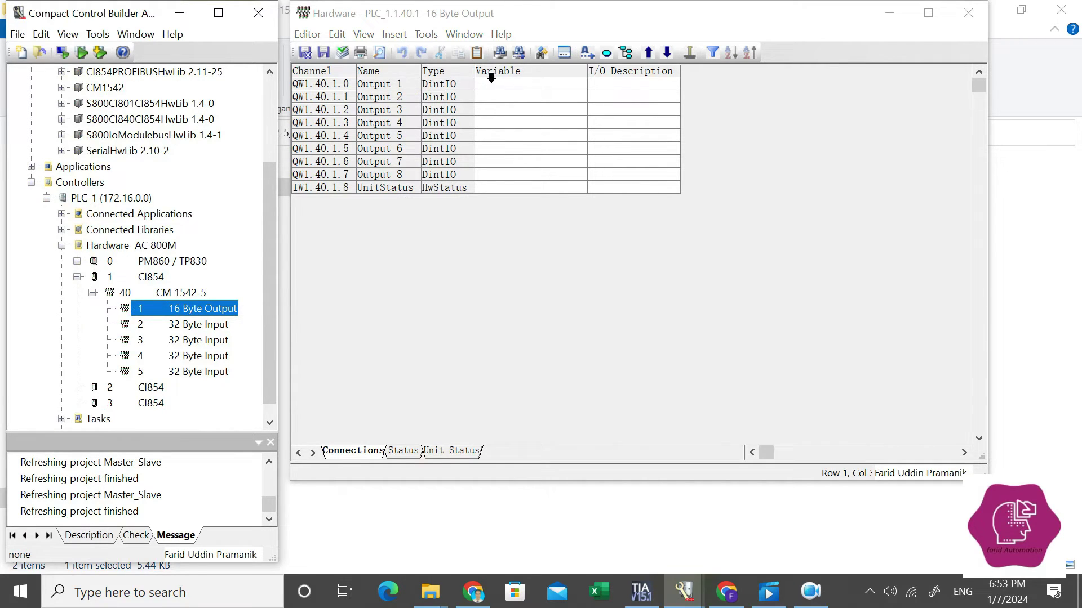
left_click(452, 87)
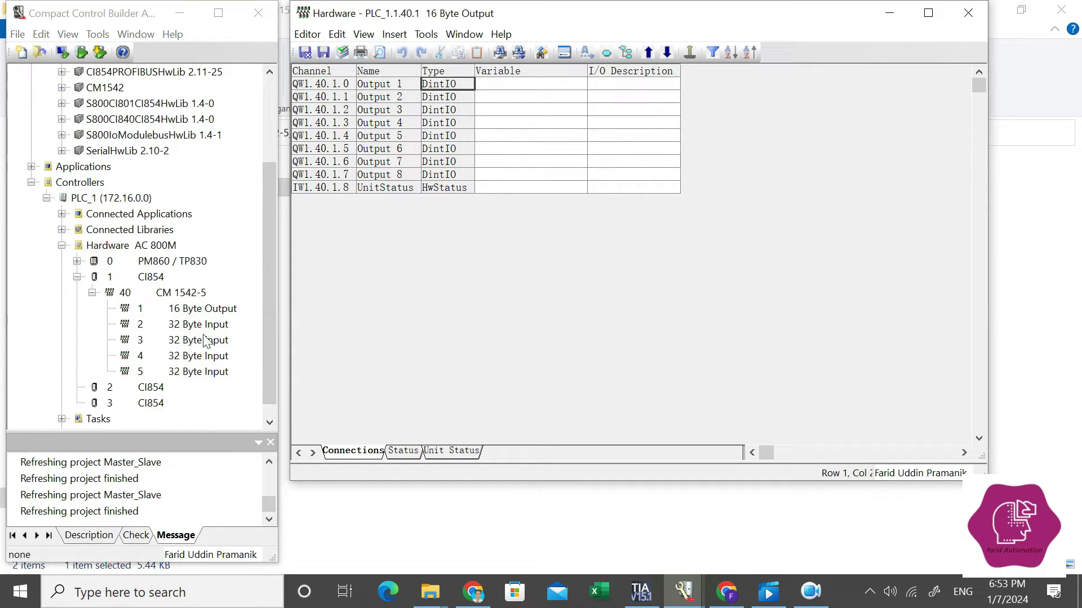
left_click(190, 312)
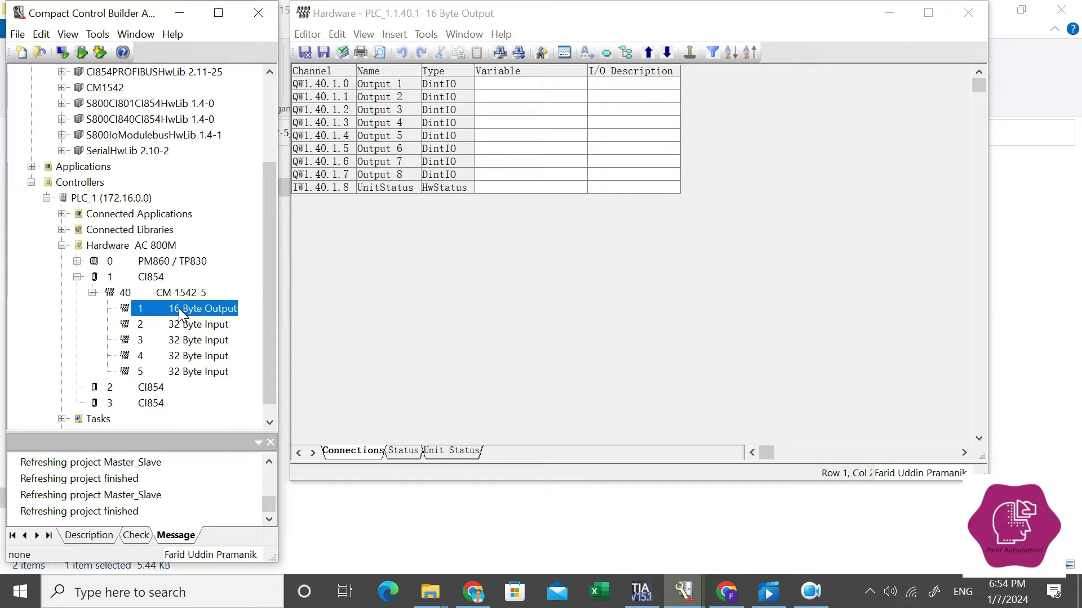
left_click(350, 83)
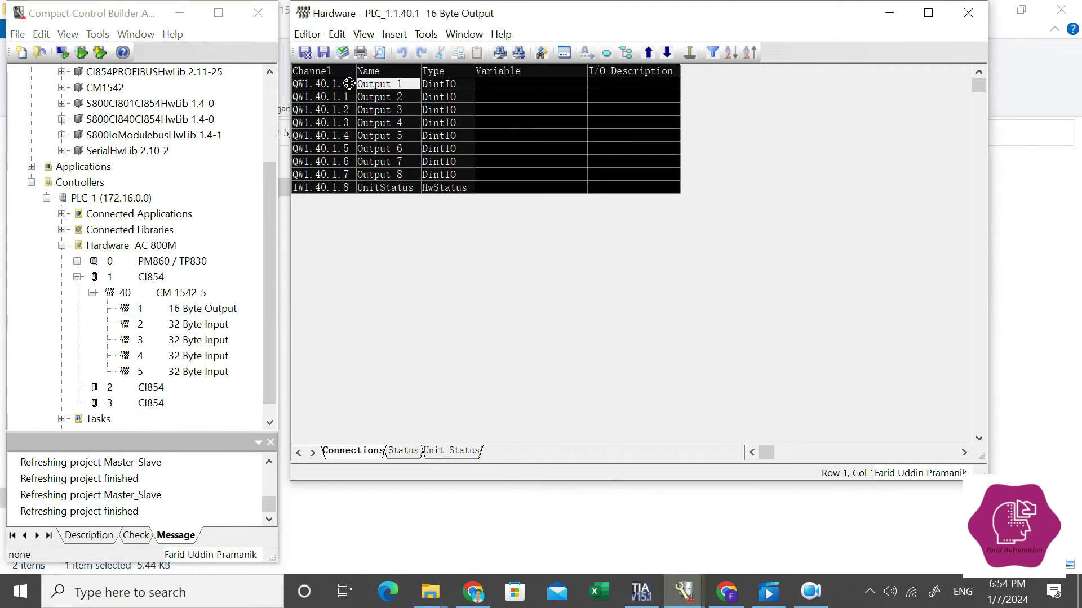
left_click(350, 87)
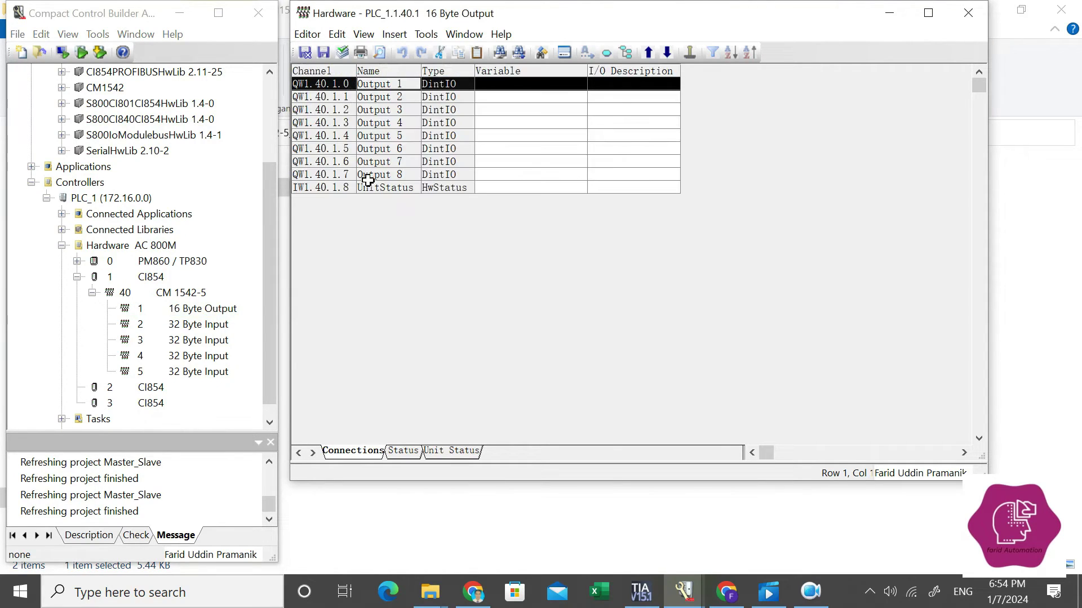
left_click(350, 175)
left_click(346, 188)
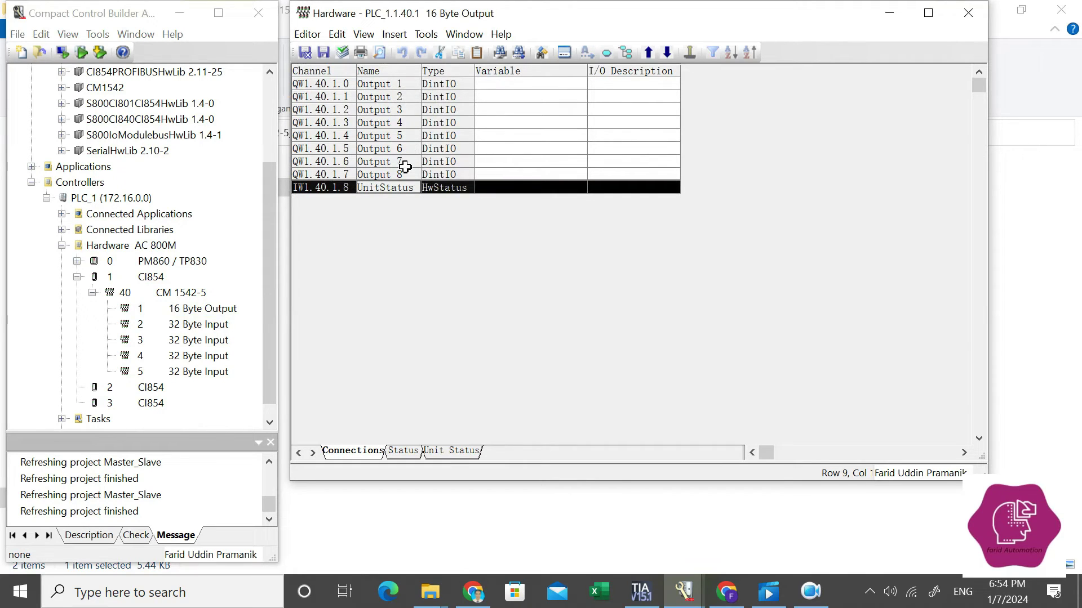
left_click(175, 325)
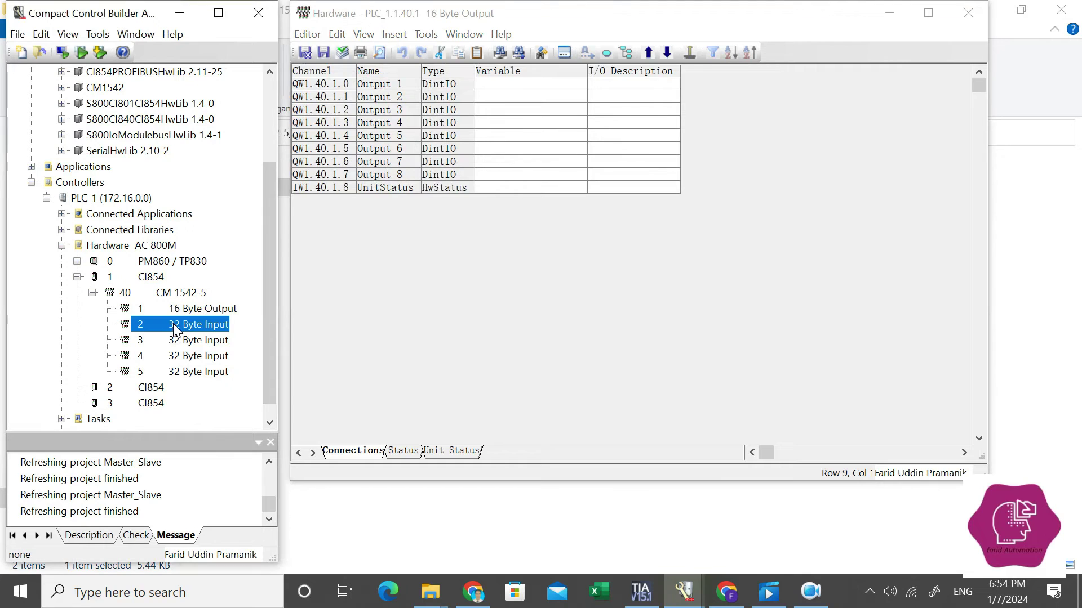
- Review the 32 Byte Input channels Input 1–16, minimize its editor, and select Output 1's Variable cell
double_click(175, 326)
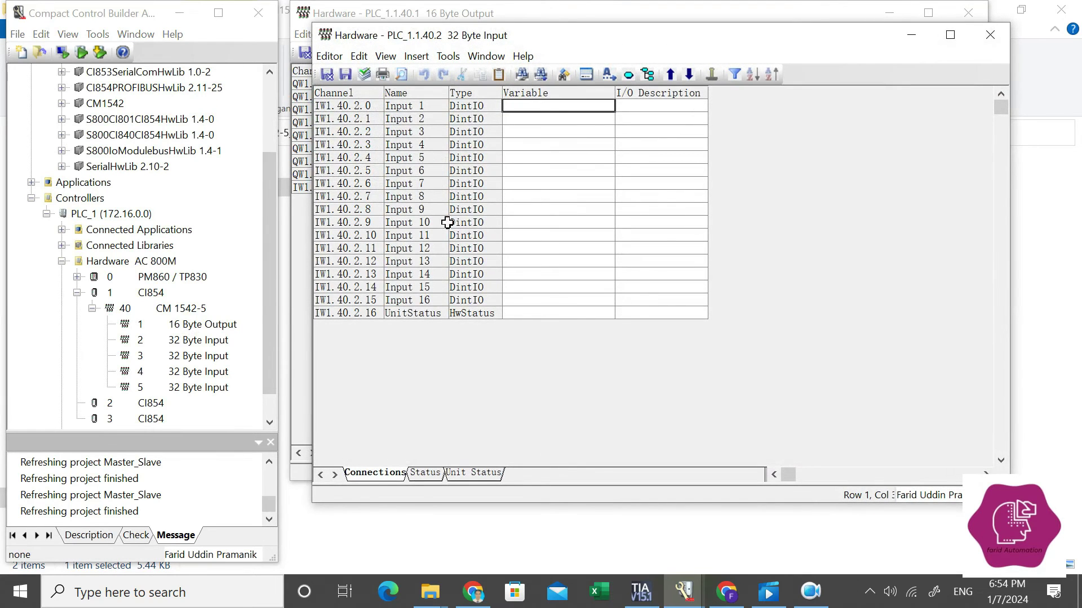
left_click_drag(376, 110, 377, 303)
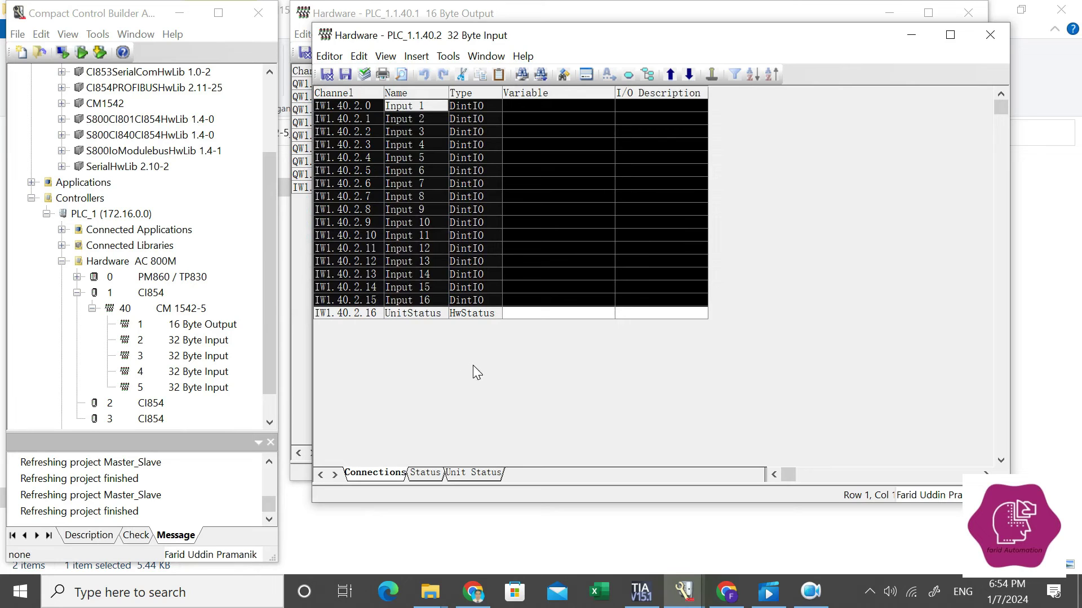
left_click(911, 35)
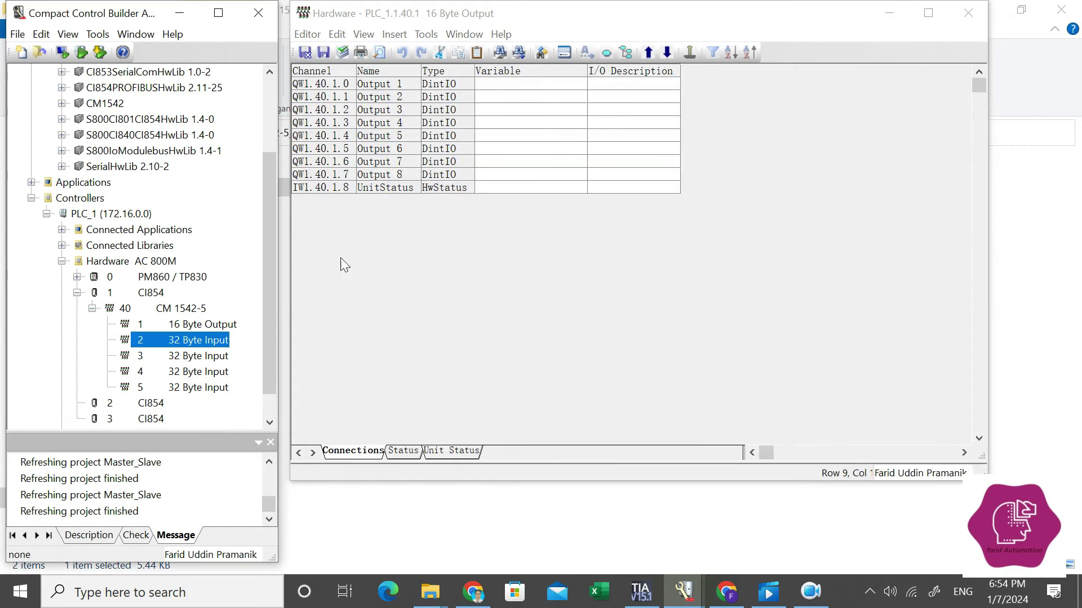
left_click(213, 325)
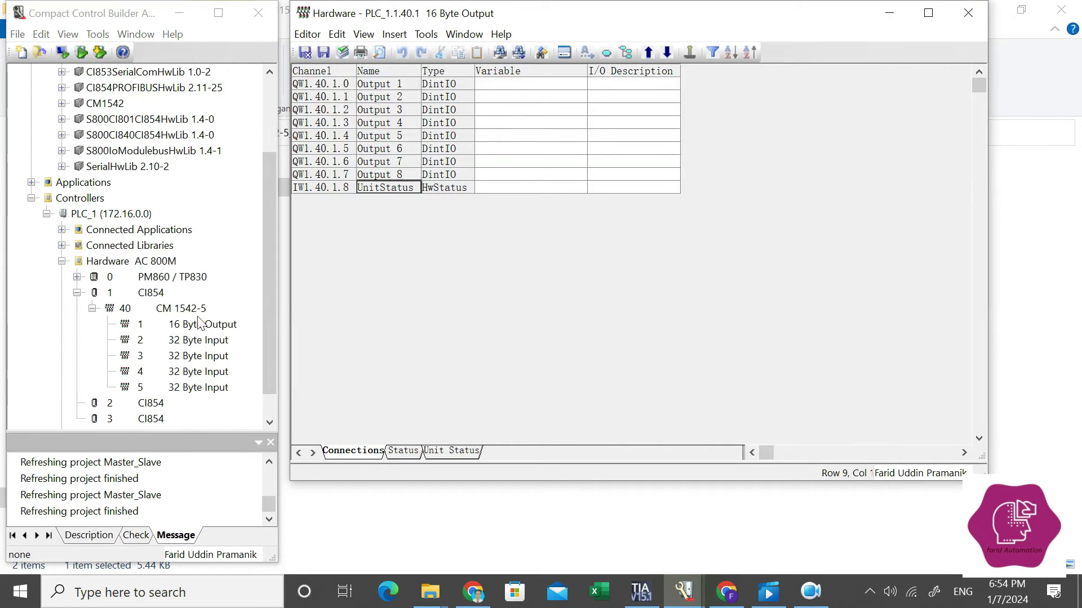
left_click(533, 86)
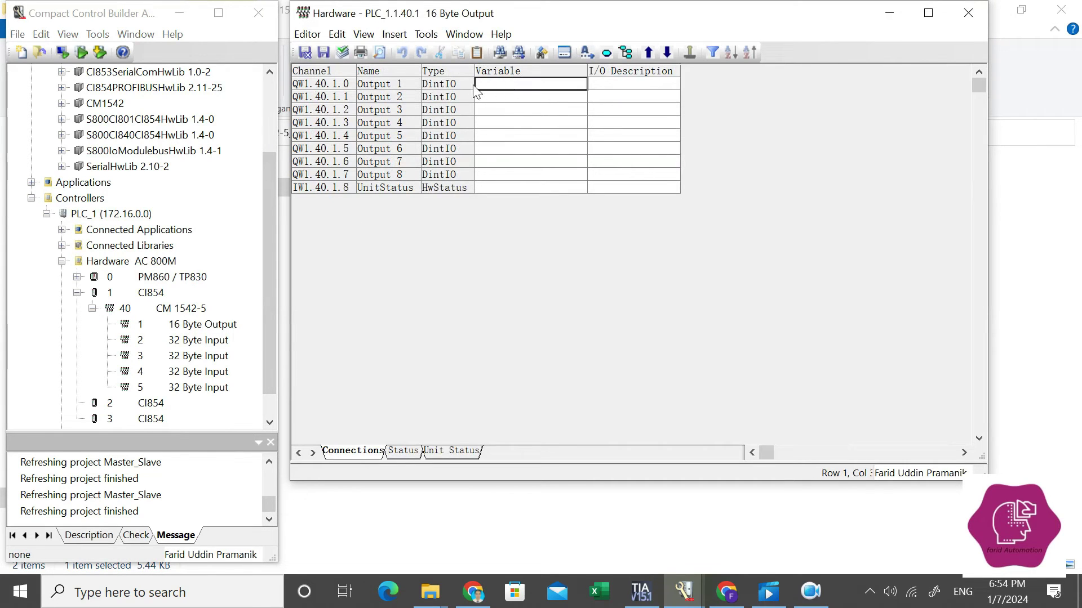
left_click_drag(466, 86, 513, 89)
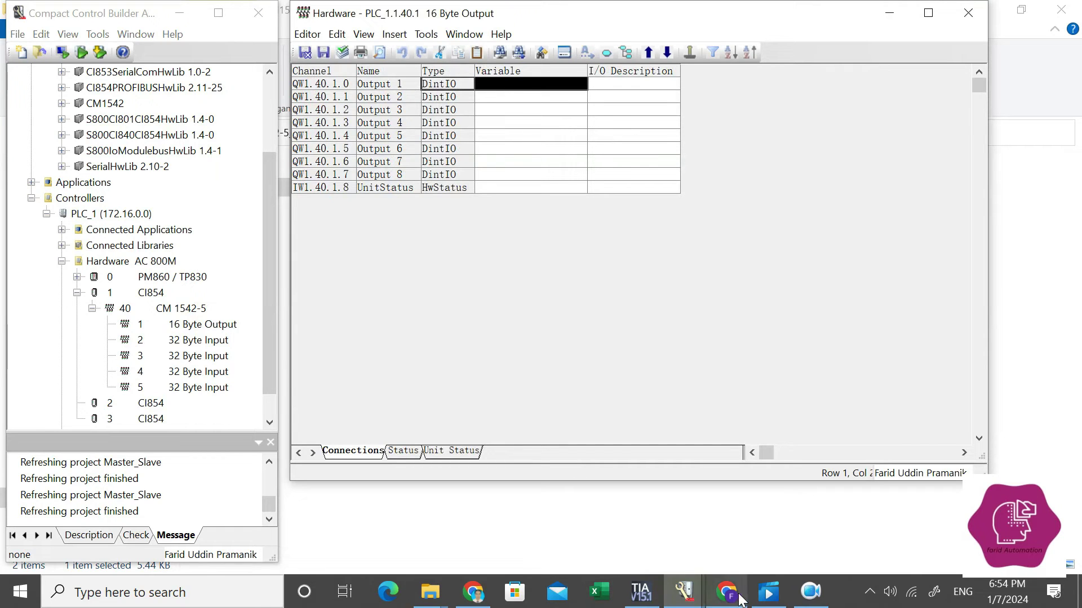
left_click(767, 592)
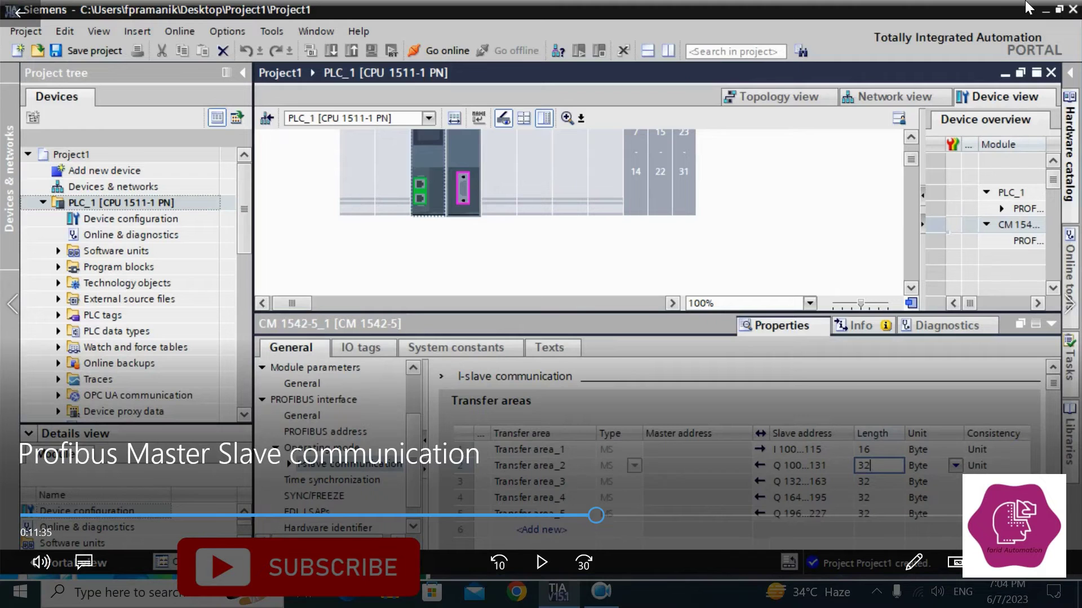
- Return to the project and open the channel editor of 32 Byte Input unit 2
left_click(984, 13)
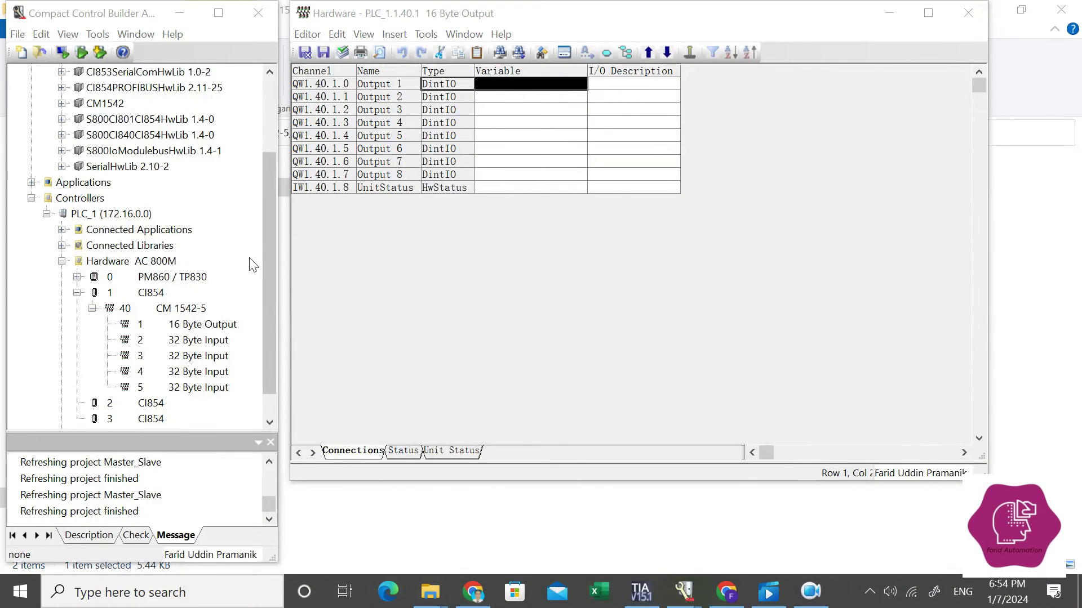
double_click(189, 342)
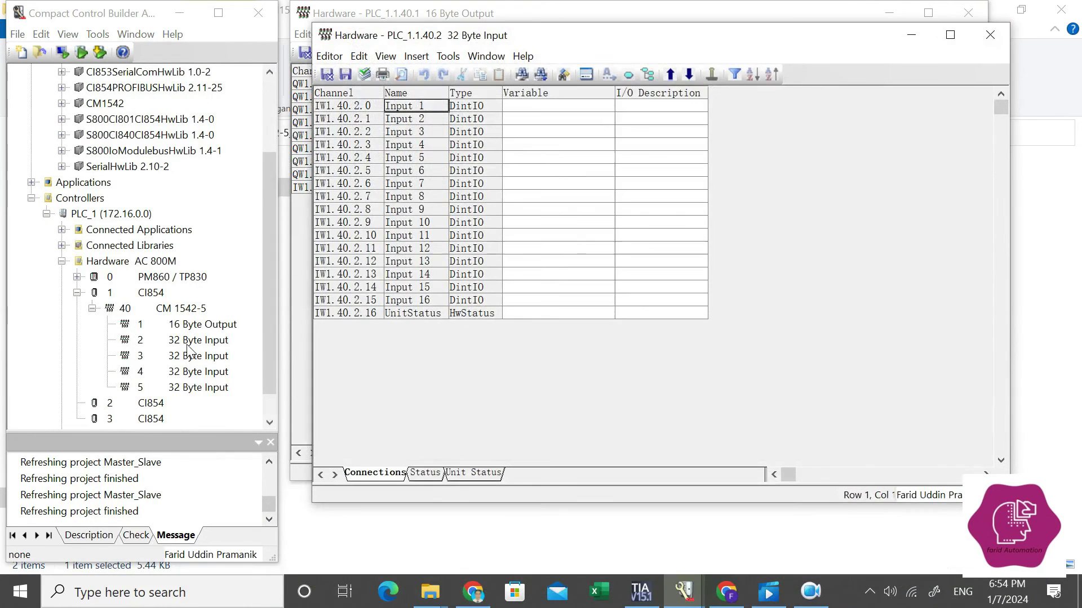
left_click(562, 106)
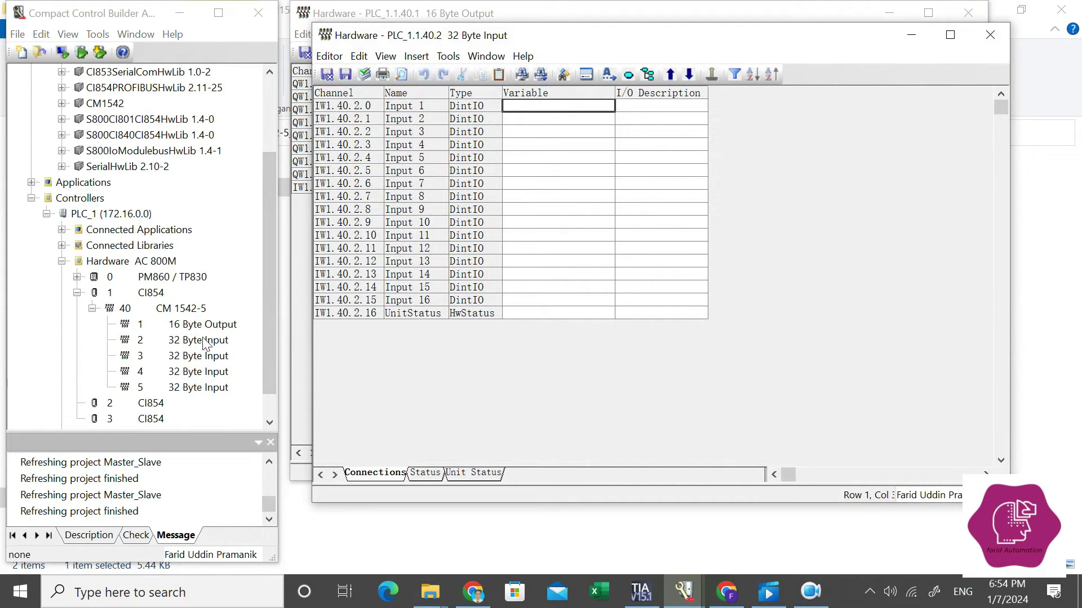
- Step through 32 Byte Input units 3, 4 and 5 under the CM 1542-5
left_click(204, 359)
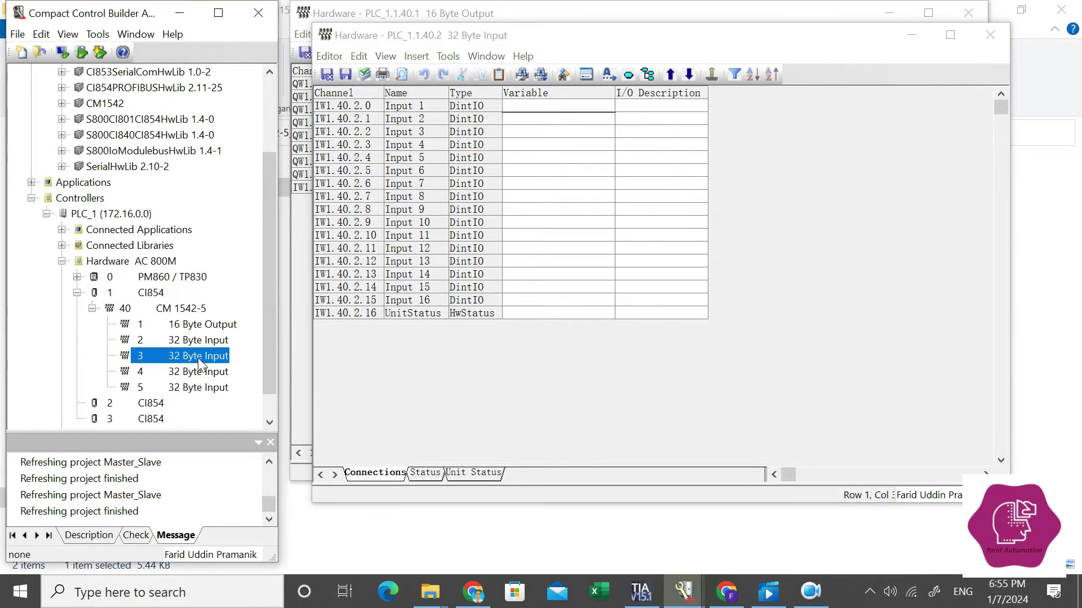
left_click(197, 373)
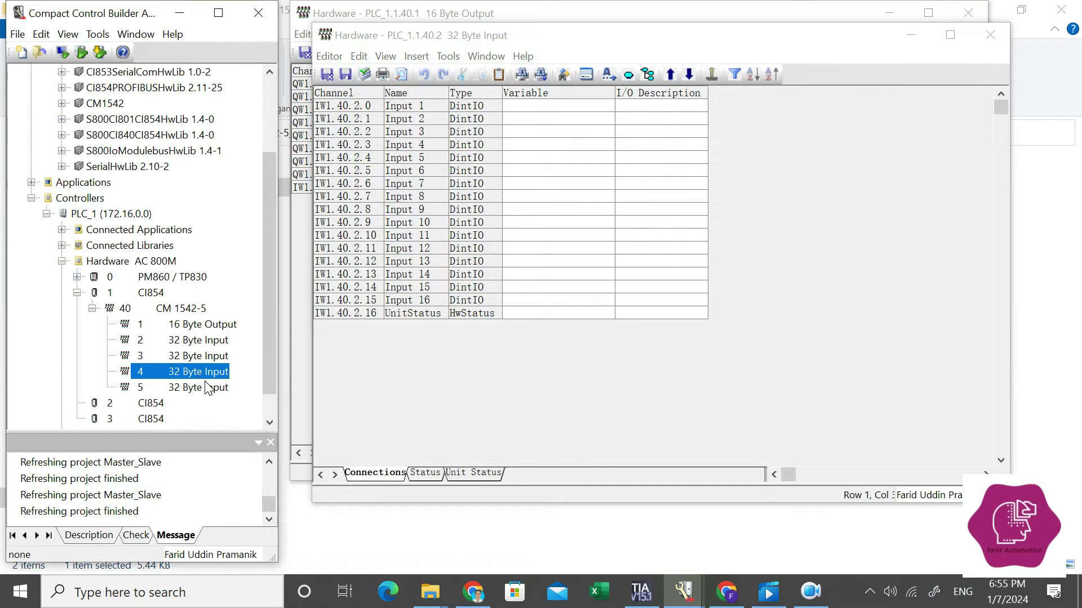
left_click(206, 389)
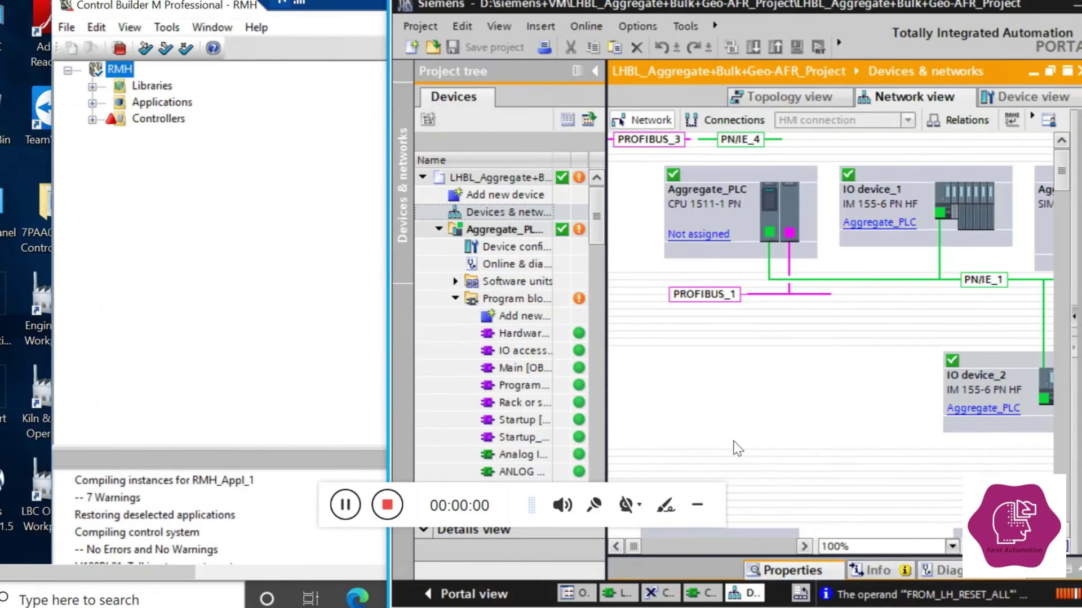
- Open Aggregate_PLC's device configuration showing the rack with its CM 1542-5
left_click(700, 506)
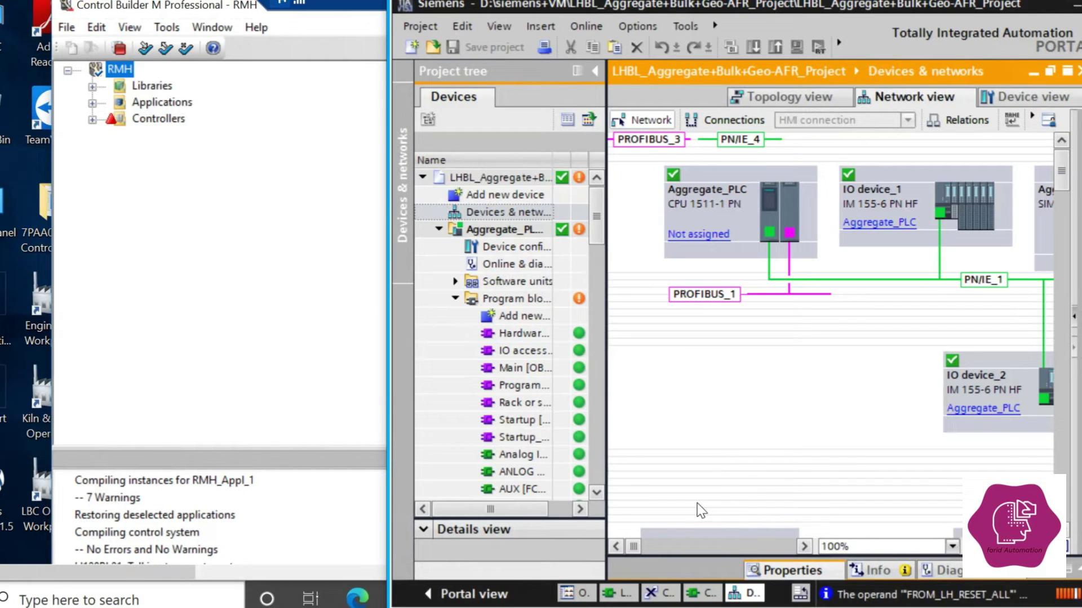
left_click(513, 231)
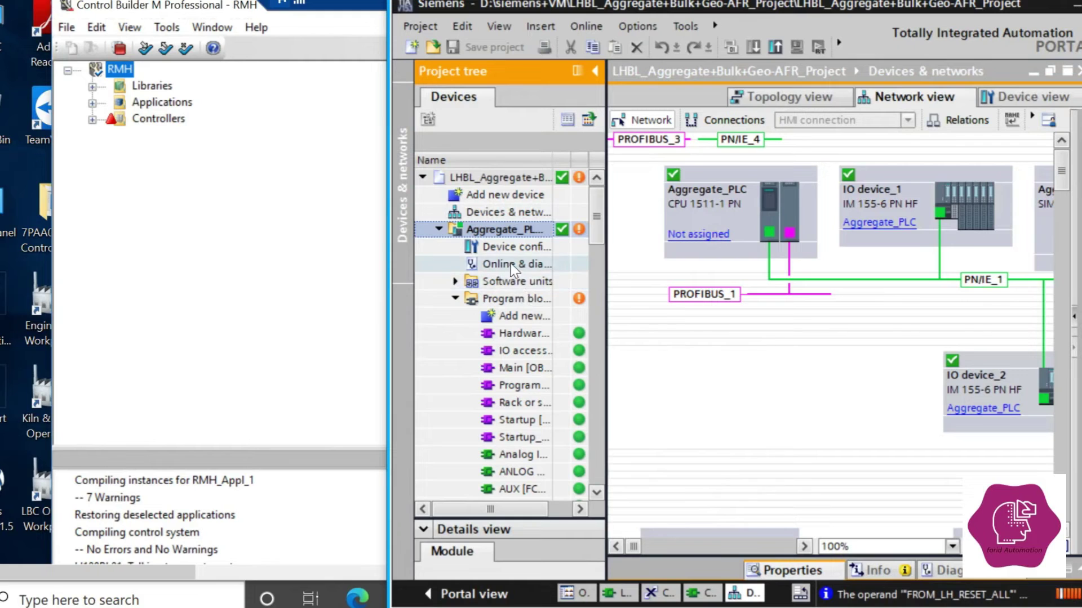
left_click(512, 246)
double_click(513, 247)
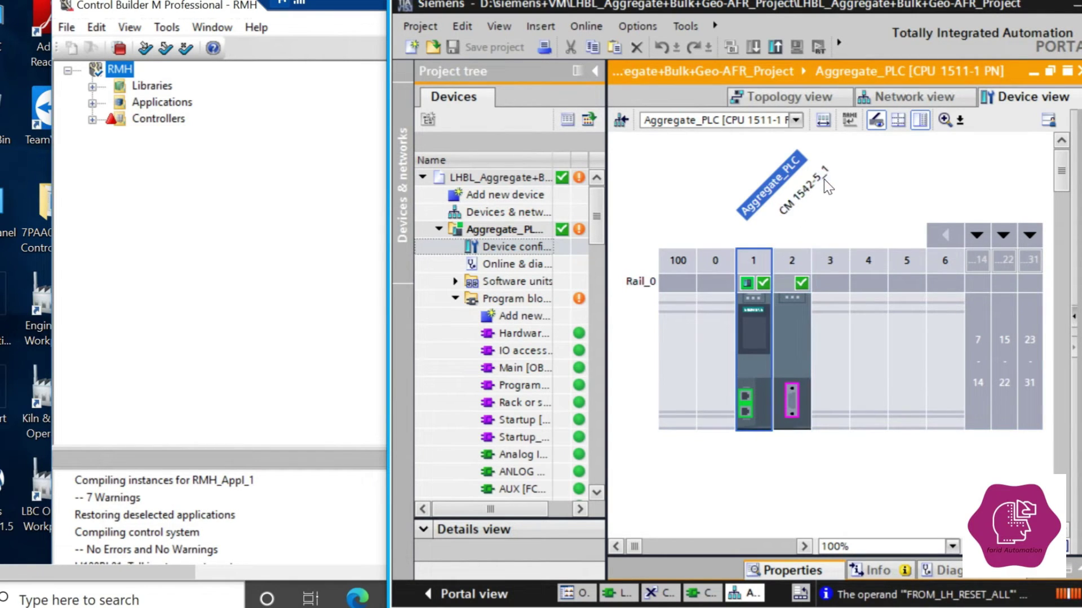
- Check the CM 1542-5 interface: DP slave mode, PROFIBUS address 40, I-slave transfer areas 1–5
double_click(790, 386)
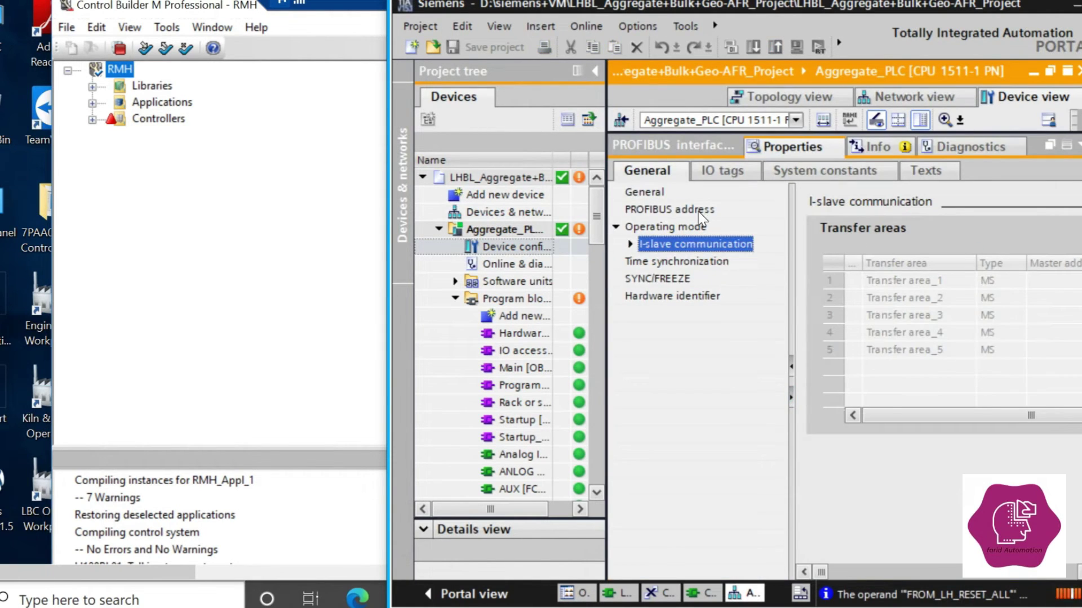
left_click(663, 211)
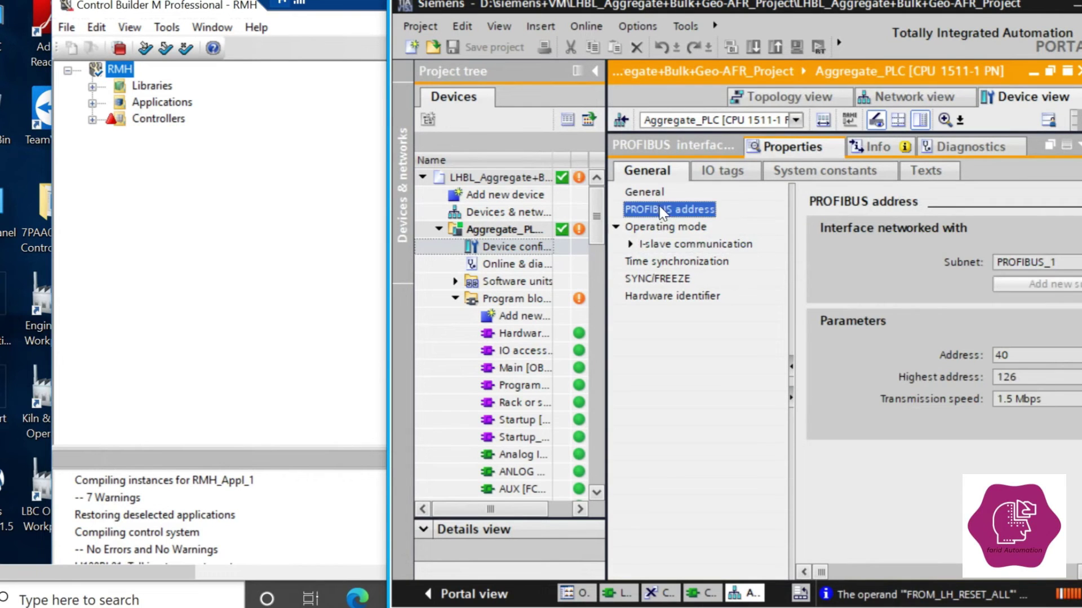
left_click(995, 355)
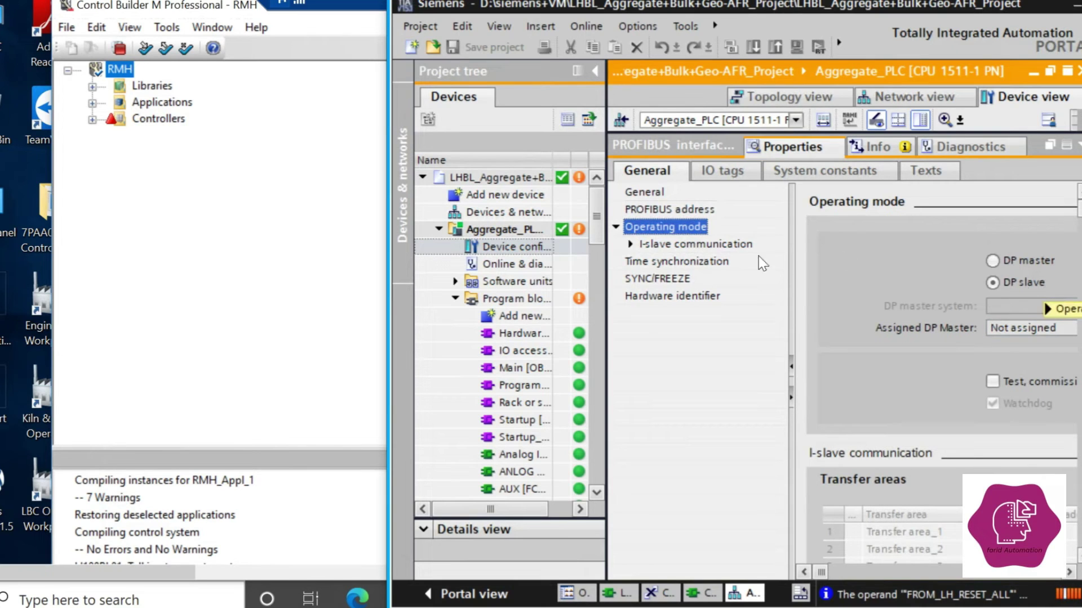
left_click(727, 245)
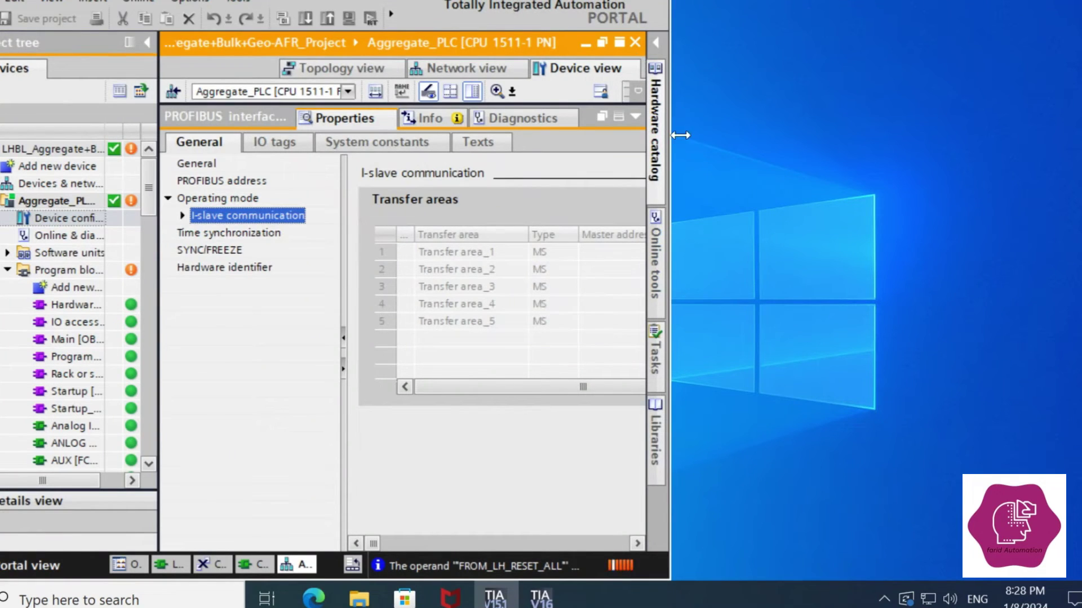
- Review the transfer areas' addresses and lengths, then open CCR COM DATA [FC29] with live values
left_click_drag(680, 136, 955, 201)
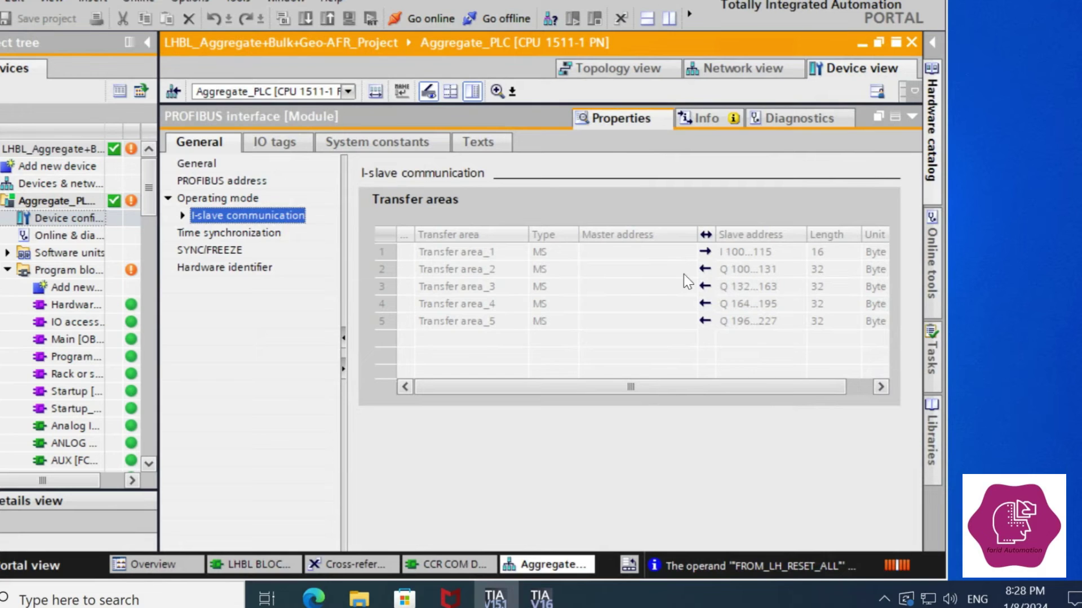
left_click(417, 250)
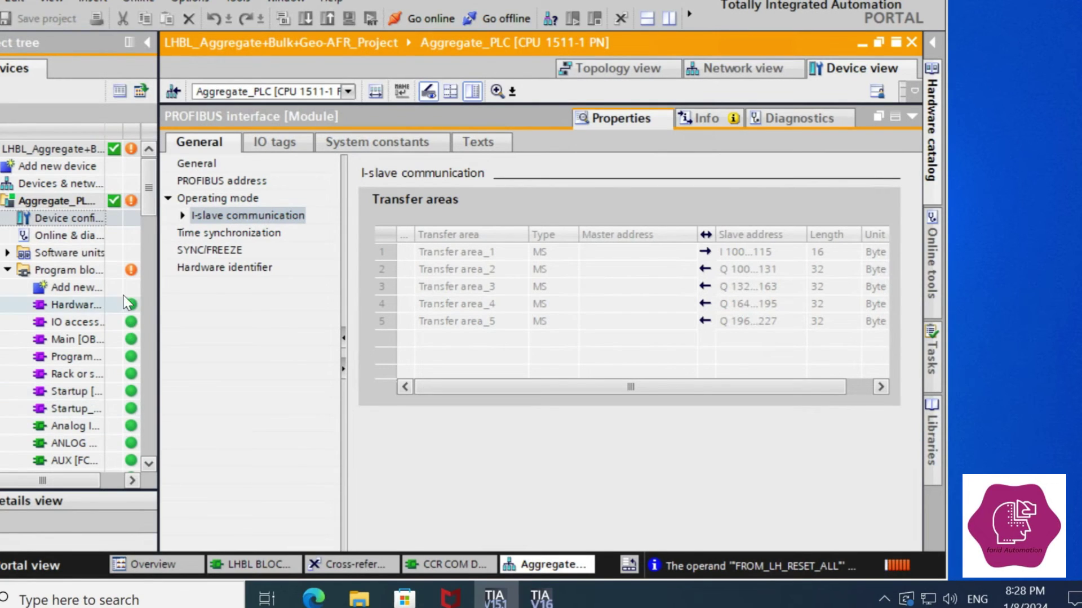
left_click_drag(150, 193, 150, 228)
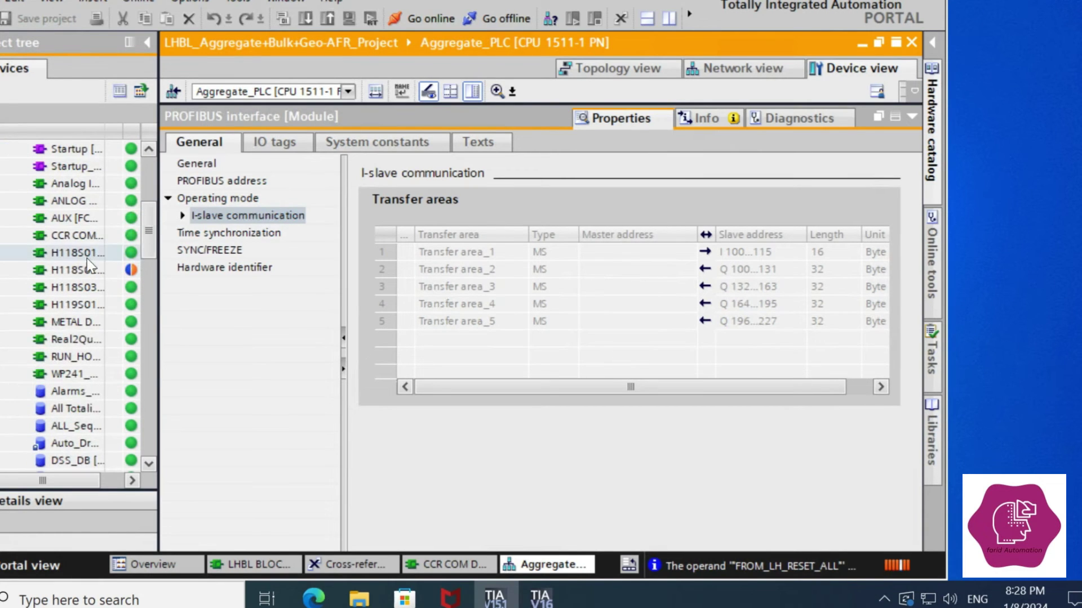
left_click(79, 238)
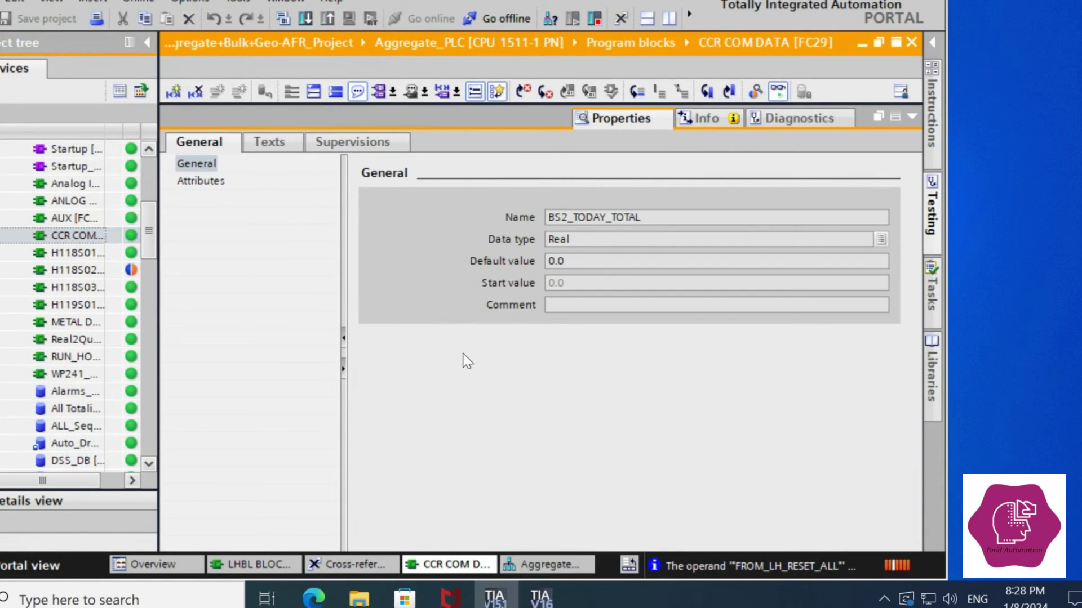
left_click(911, 116)
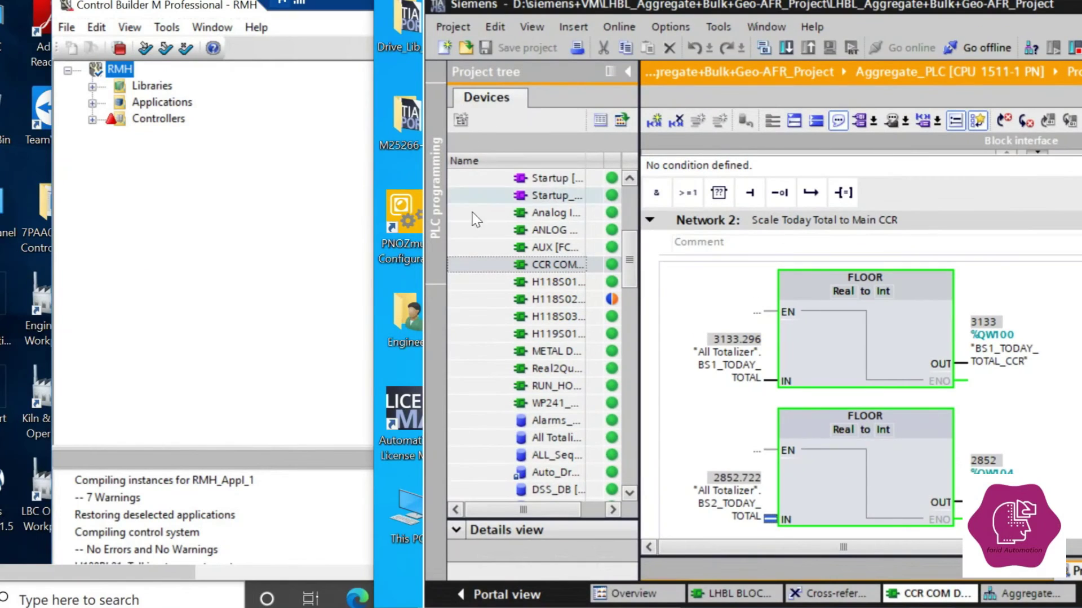
- Expand Controllers > H108PL01 > Hardware AC 800M > CI854 to slave 40's 16 Byte Output and four 32 Byte Inputs
right_click(300, 210)
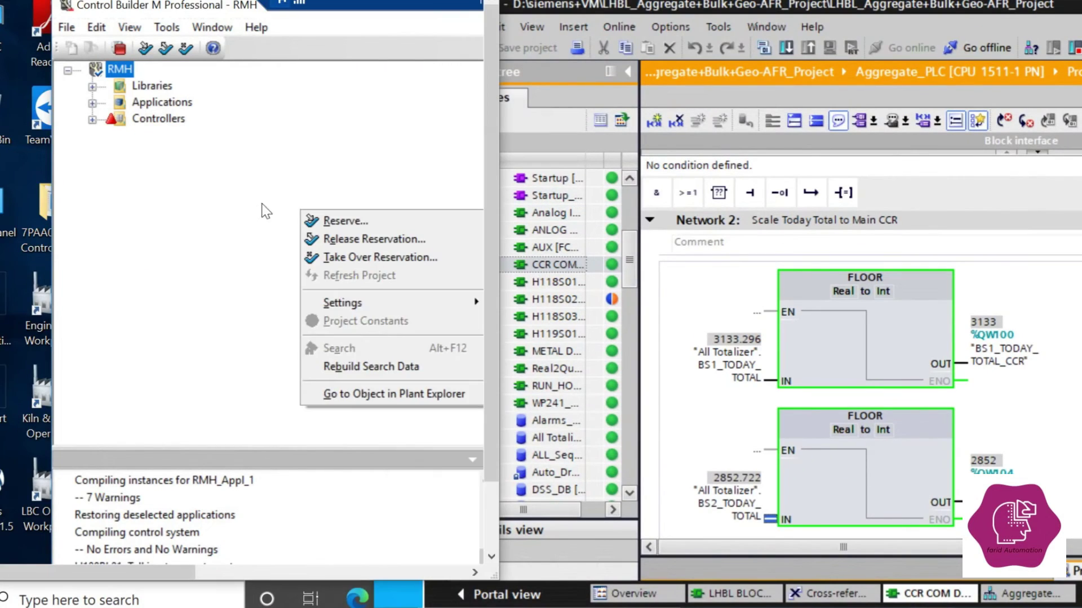
left_click(91, 119)
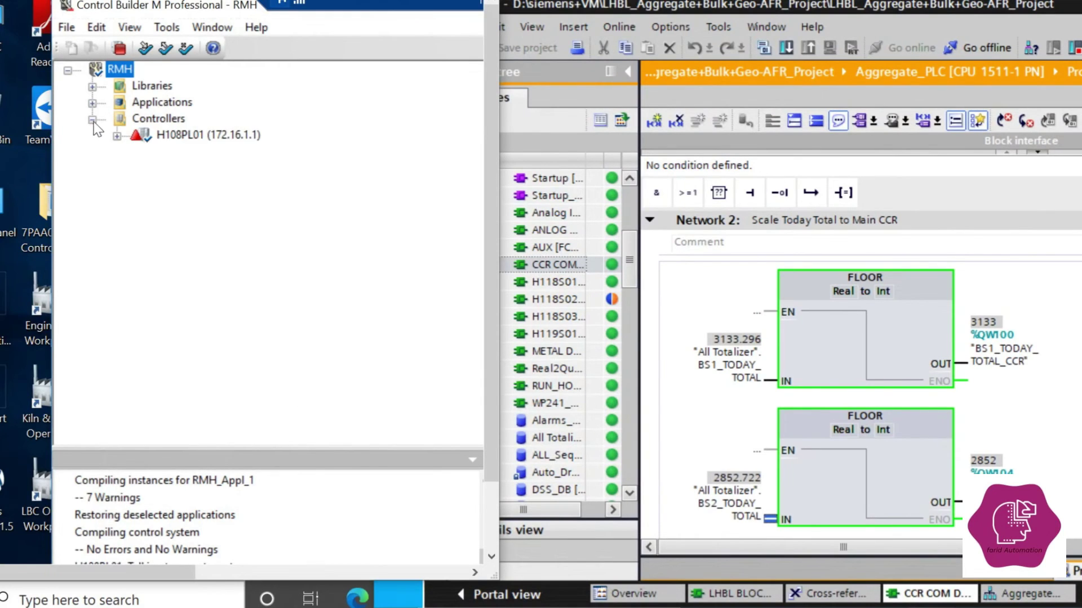
left_click(117, 137)
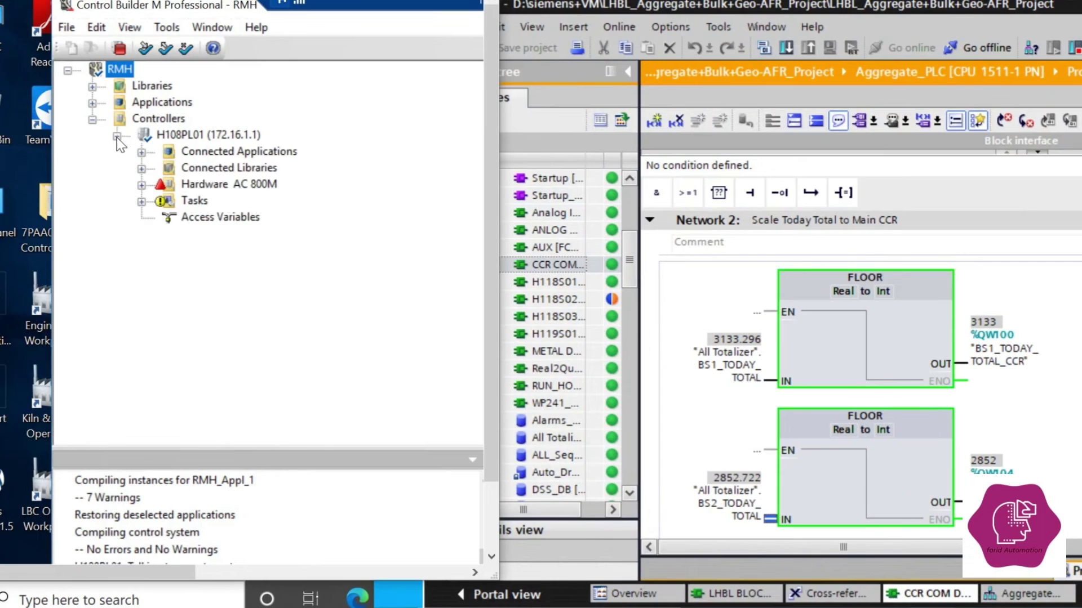
left_click(142, 186)
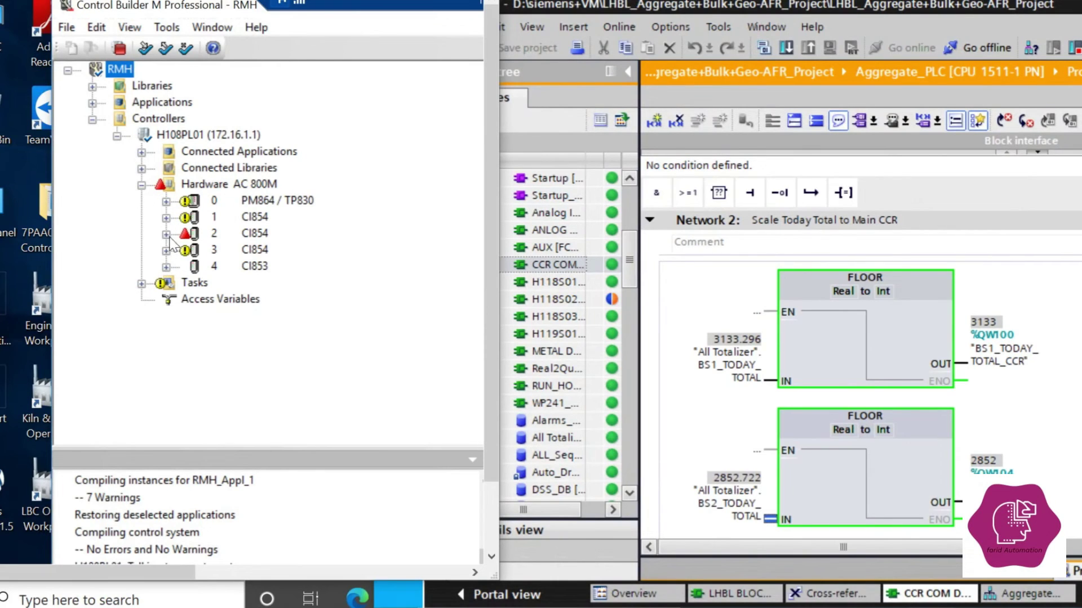
left_click(165, 218)
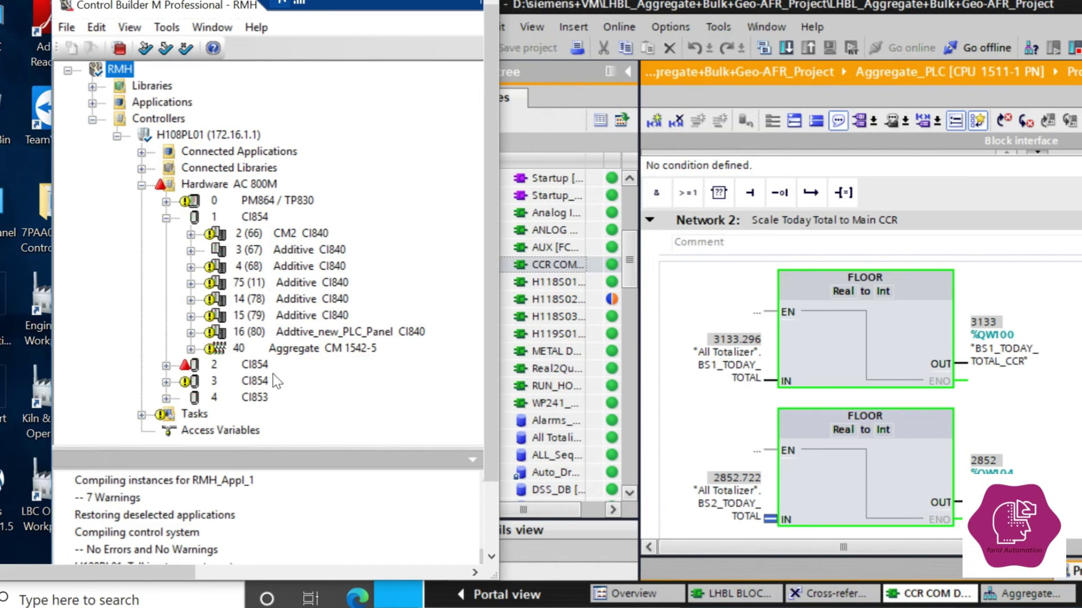
left_click(239, 353)
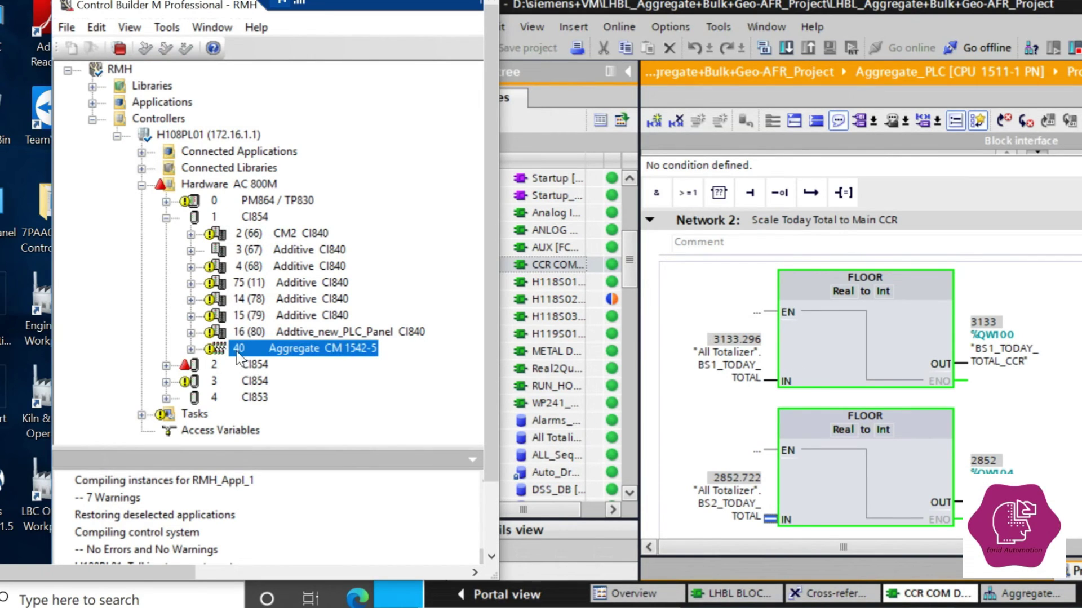
left_click(191, 349)
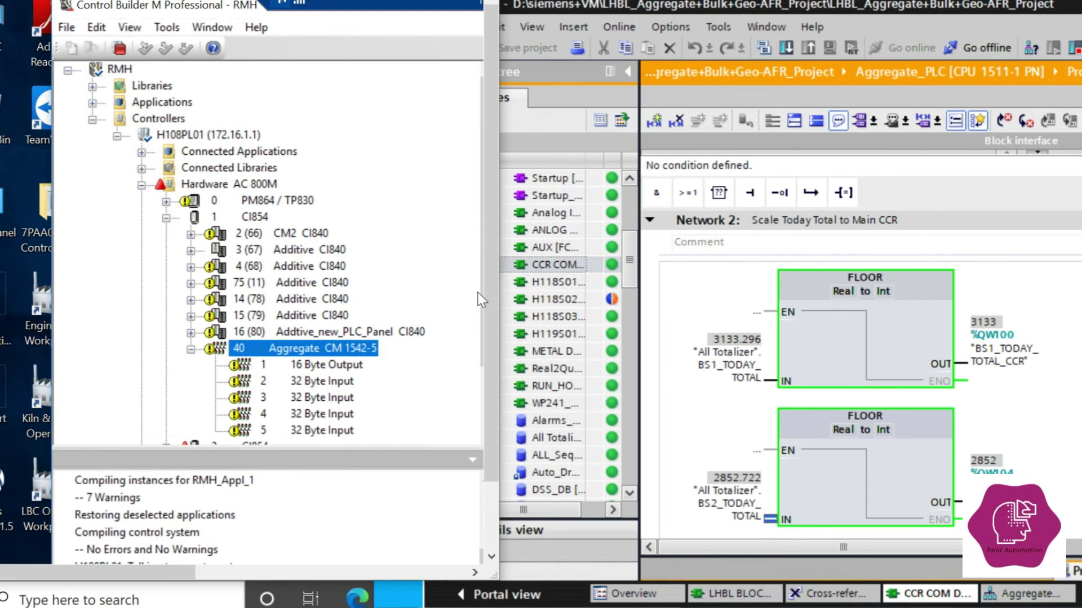
left_click_drag(491, 464, 485, 483)
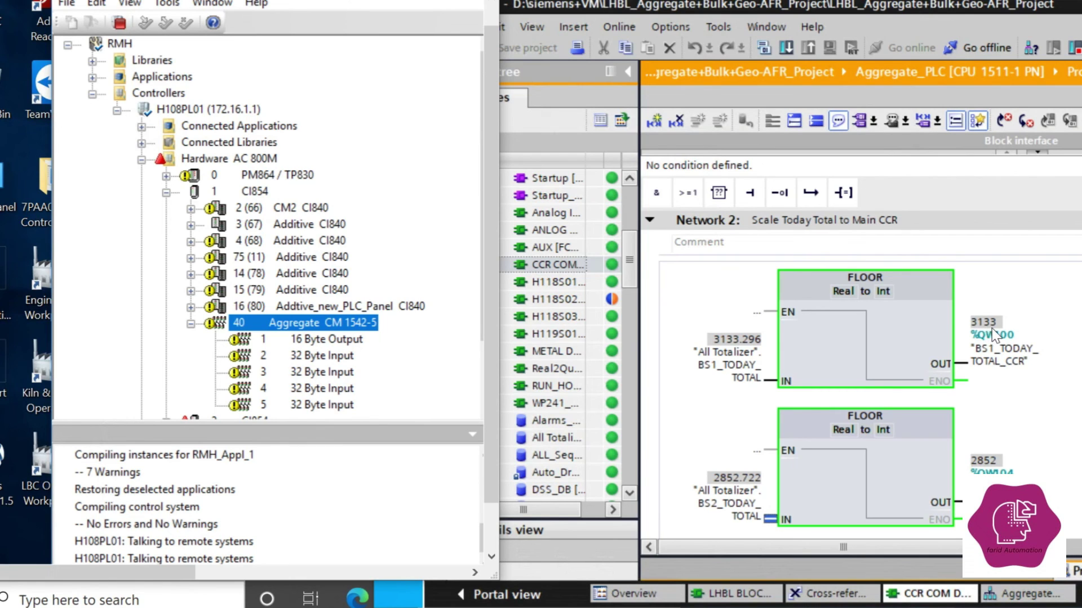
- Compare 32 Byte Input unit 2's live values 3133, 6011, 2852, 5332 against TIA Networks 2 and 3
double_click(304, 358)
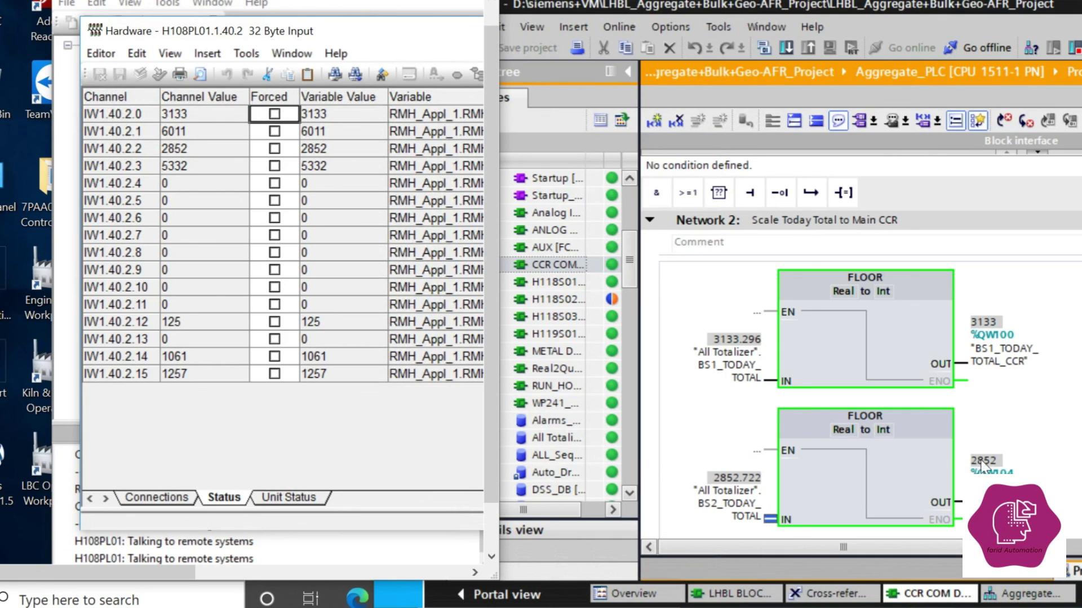
left_click(324, 151)
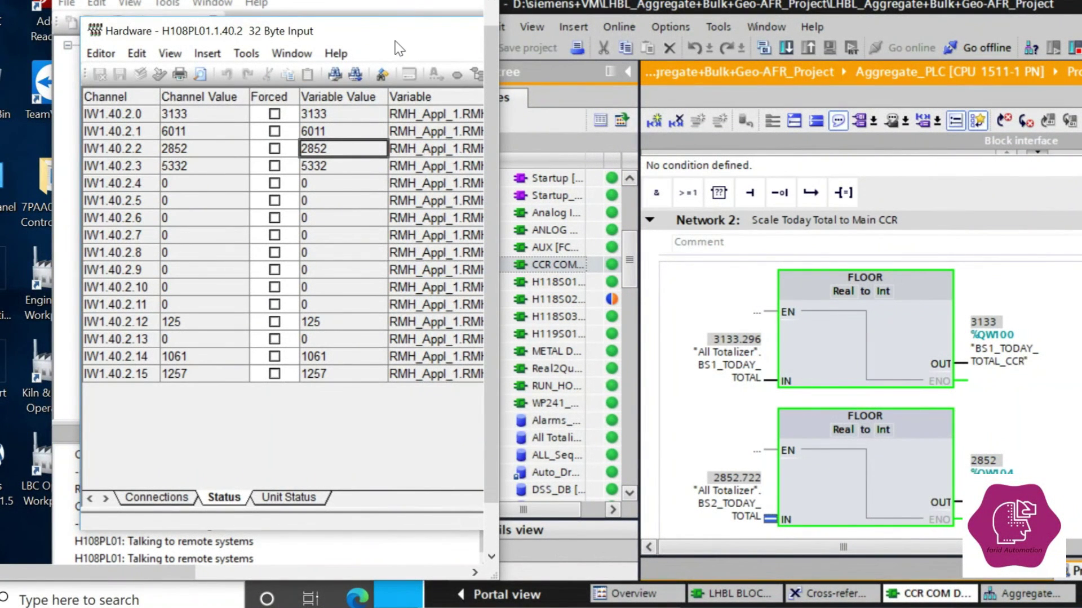
left_click_drag(396, 40, 270, 32)
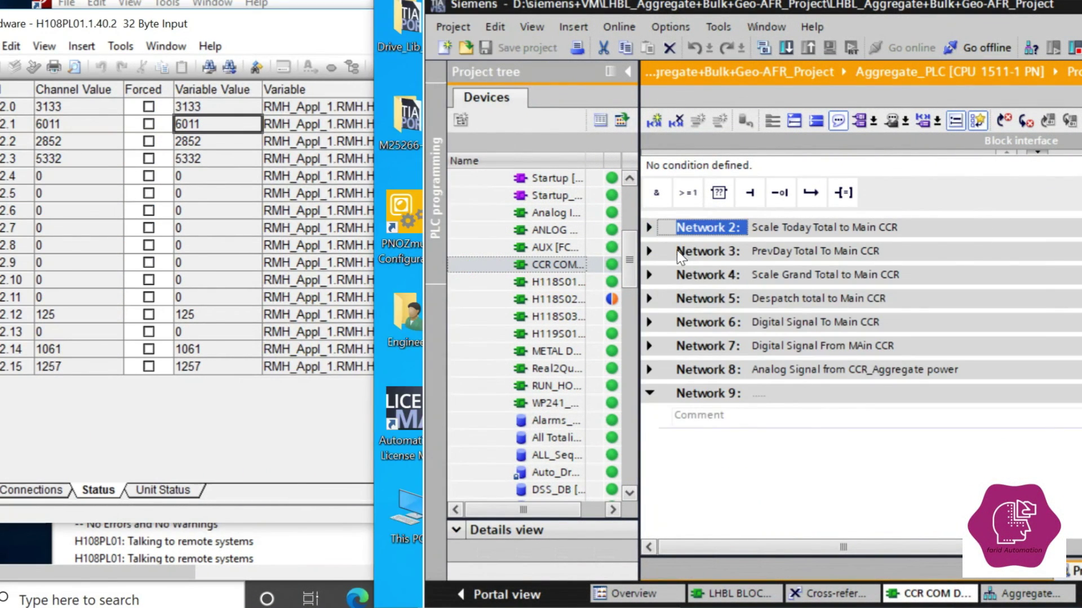
left_click(654, 250)
left_click(650, 252)
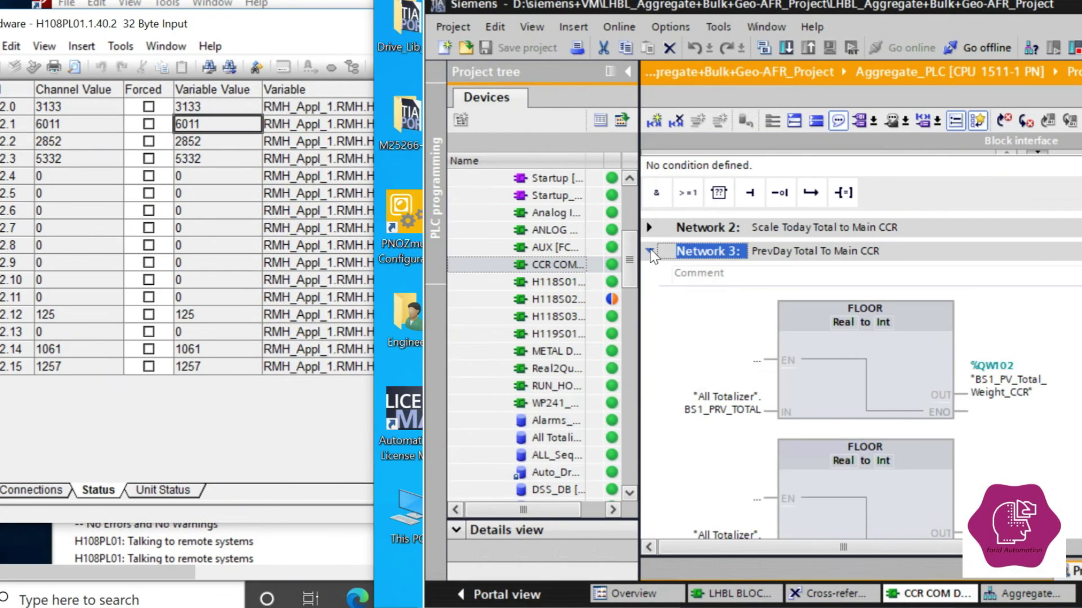